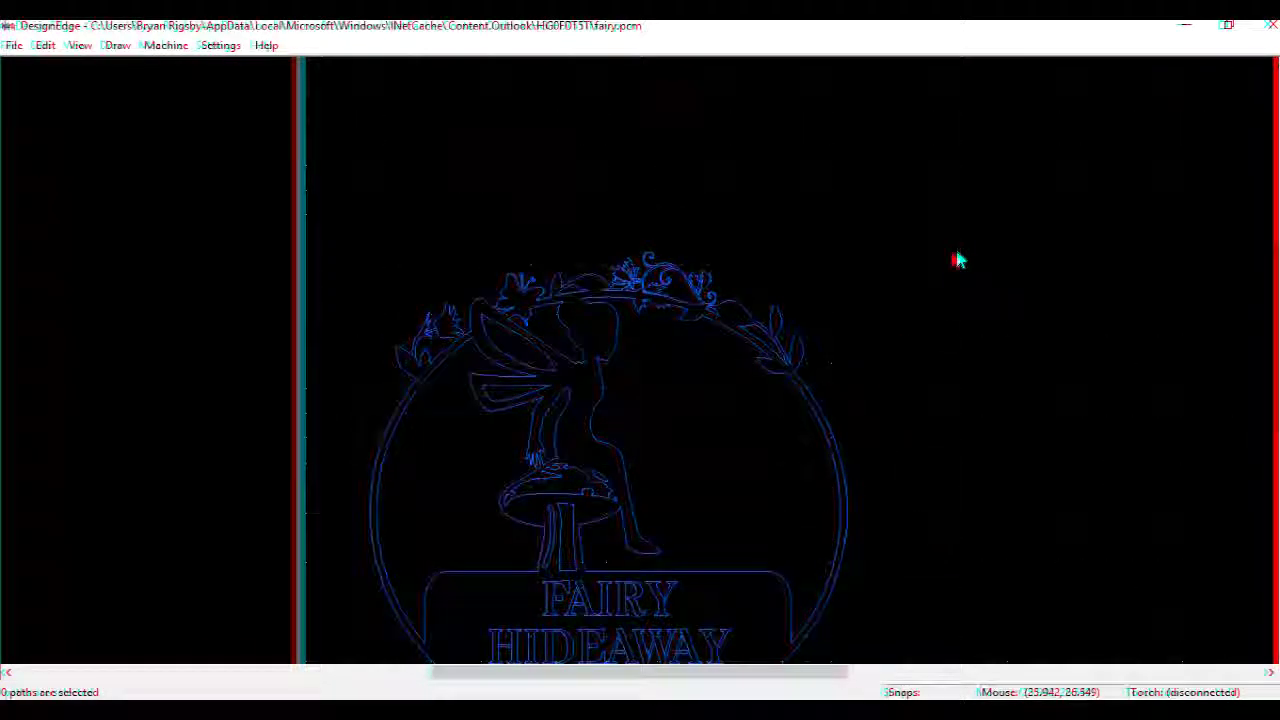
Turn off Import as cut paths and Link segments in the import options, and cancel the import.
scroll(958, 260, "down", 3)
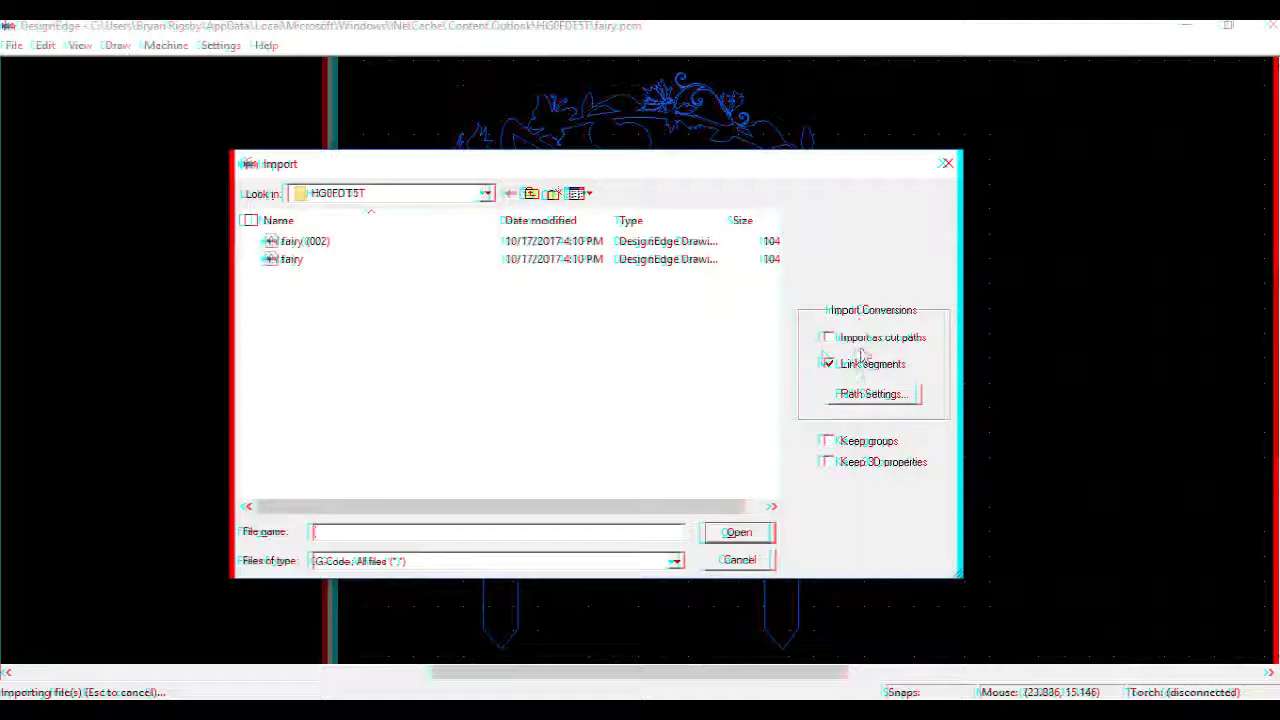
left_click(831, 340)
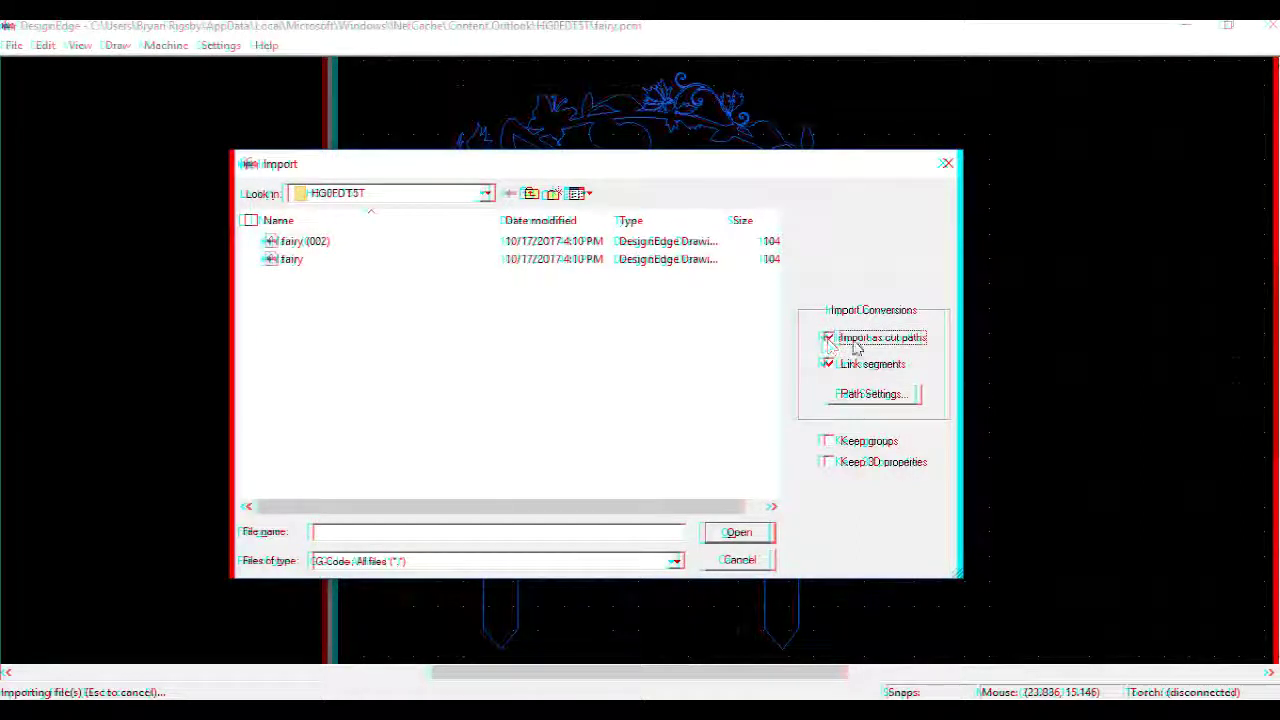
left_click(855, 347)
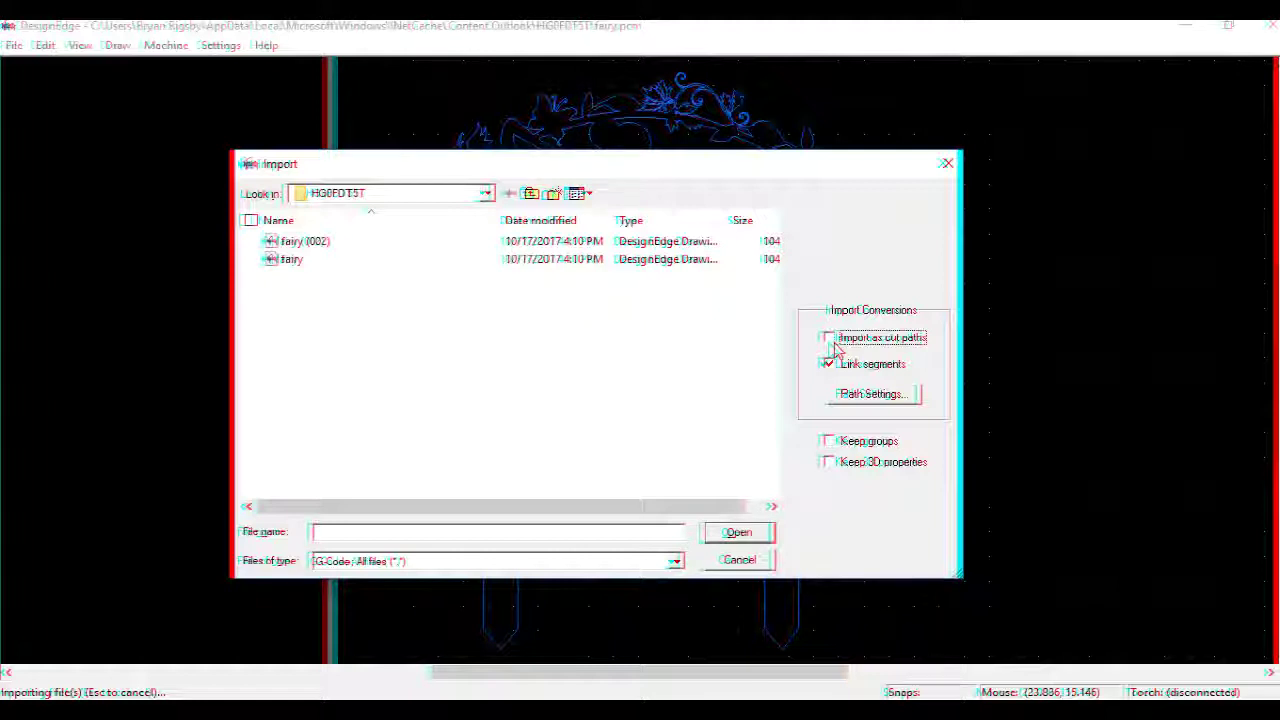
left_click(896, 364)
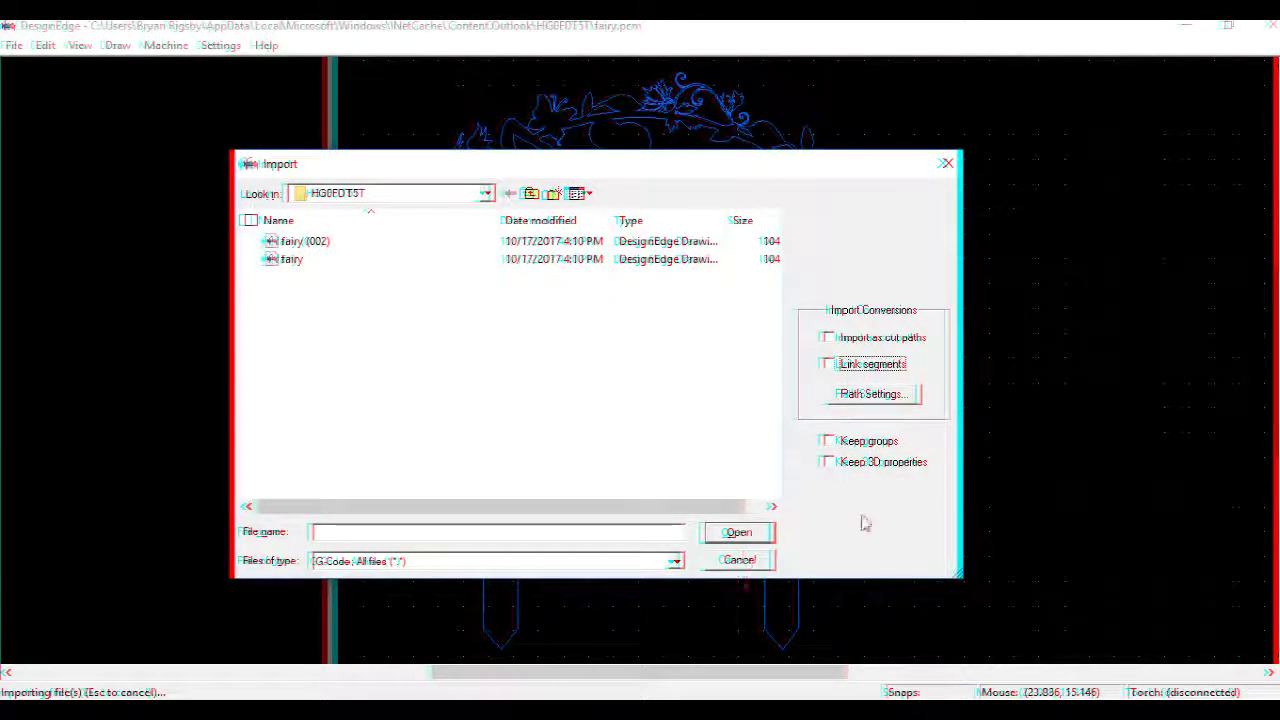
left_click(742, 561)
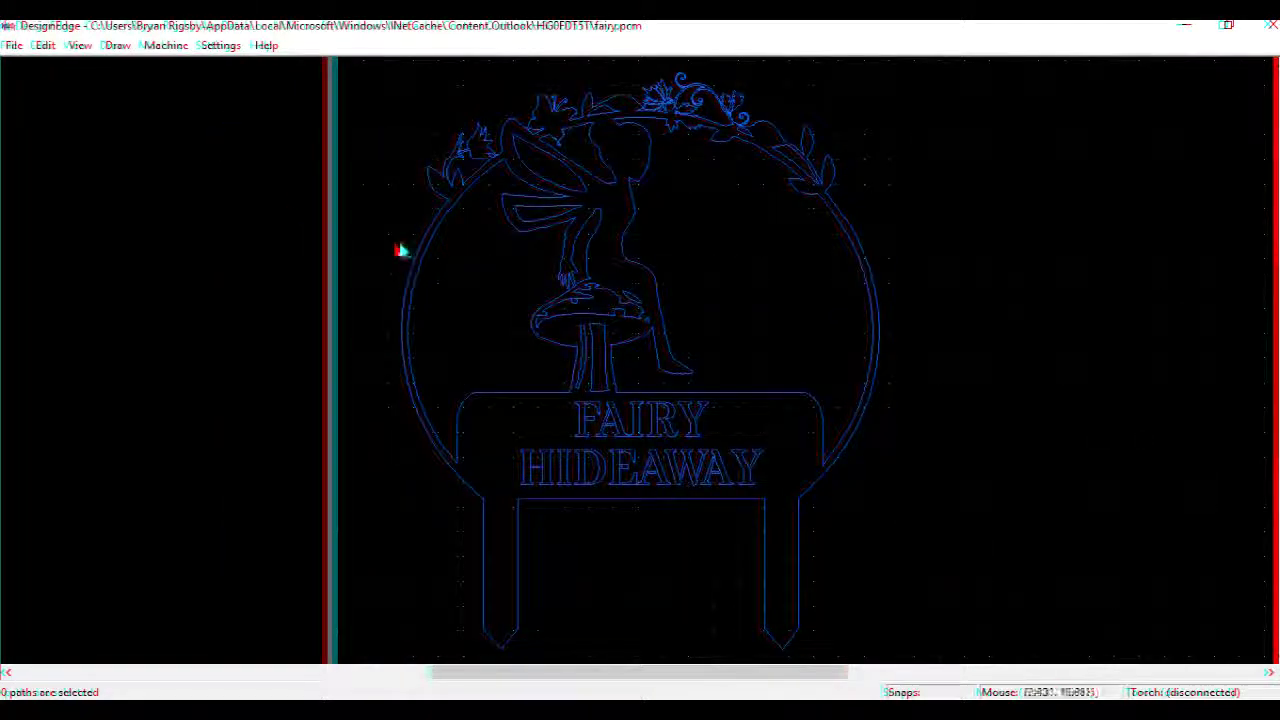
Select all paths of the fairy sign and detect their intersections.
key("s")
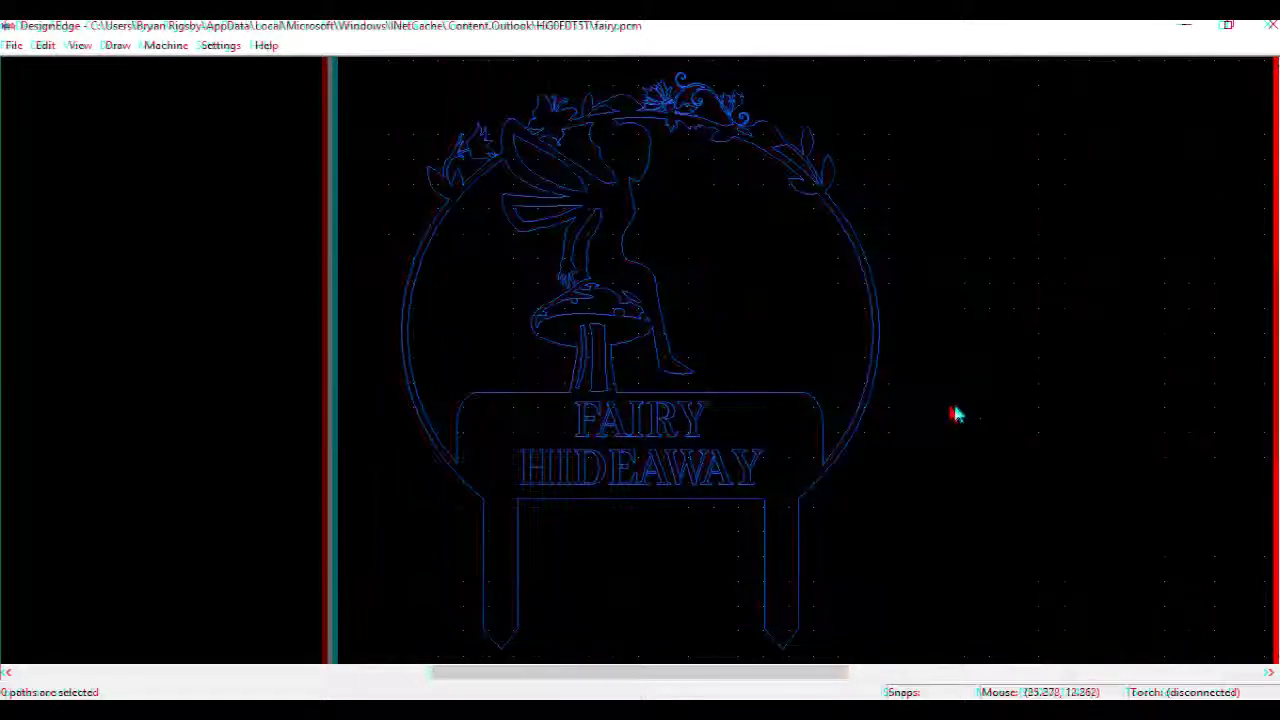
scroll(642, 366, "down", 1)
key("ctrl+a")
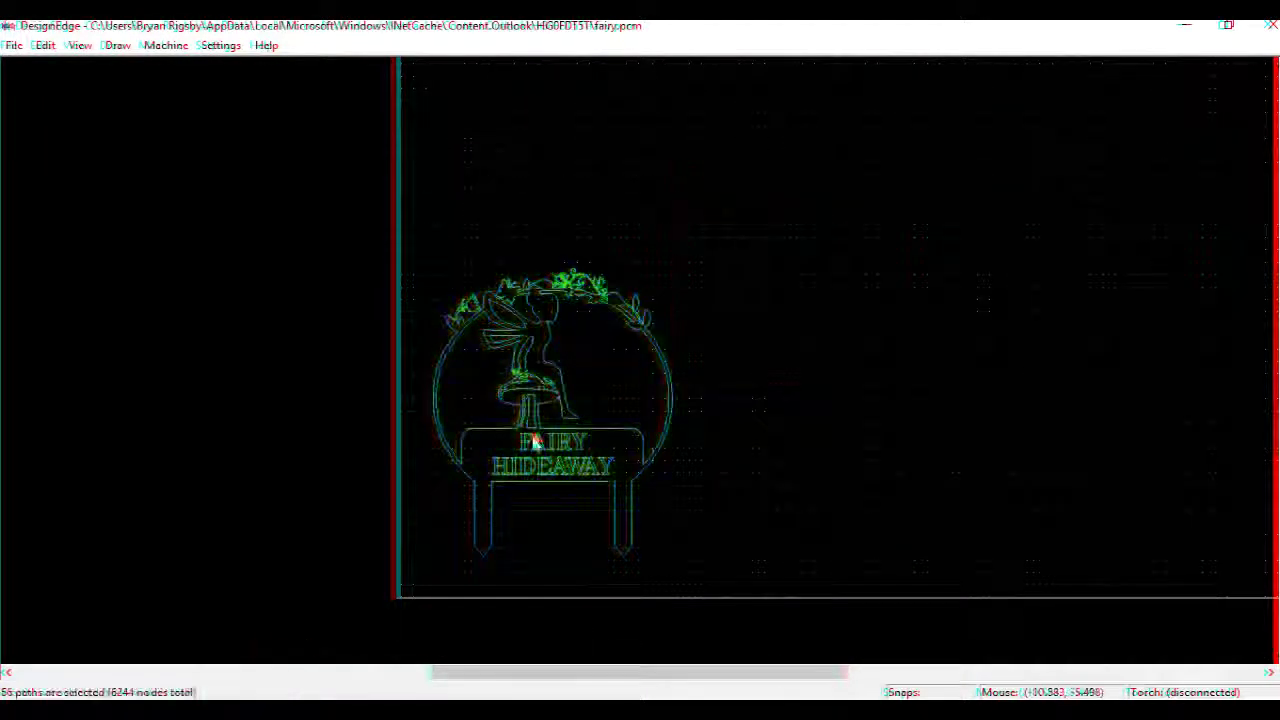
key("ctrl+i")
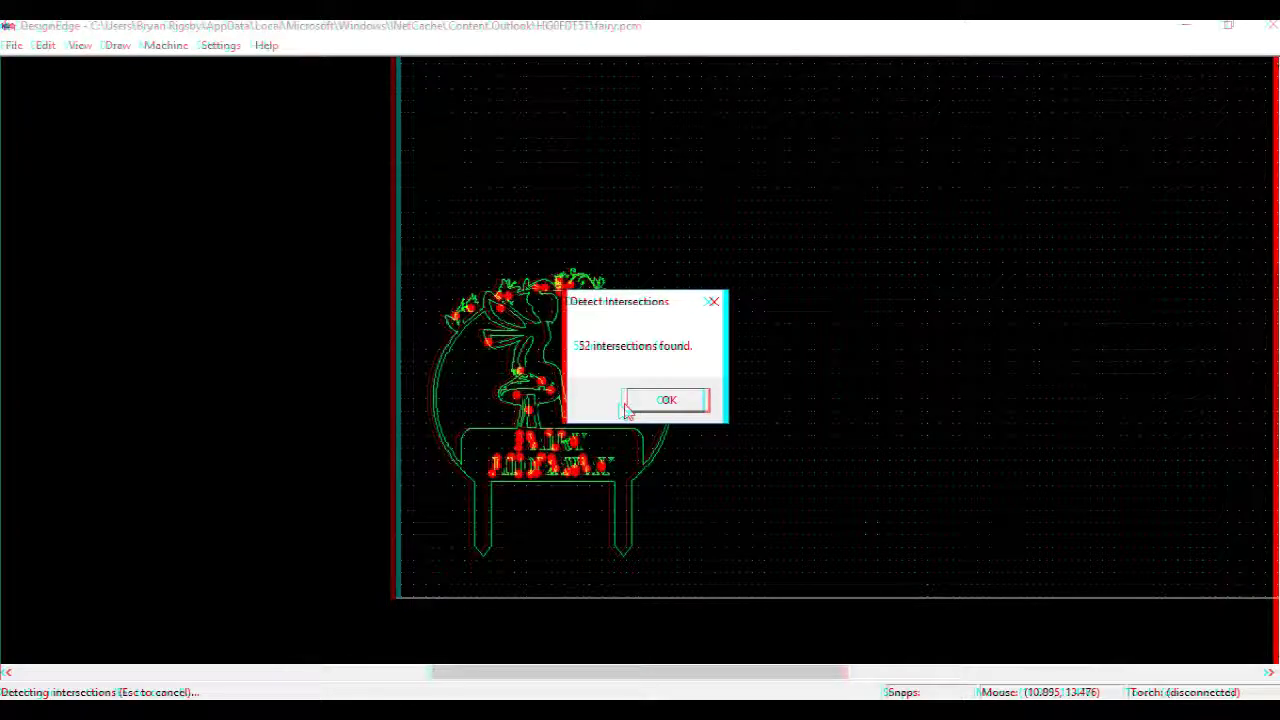
left_click(662, 402)
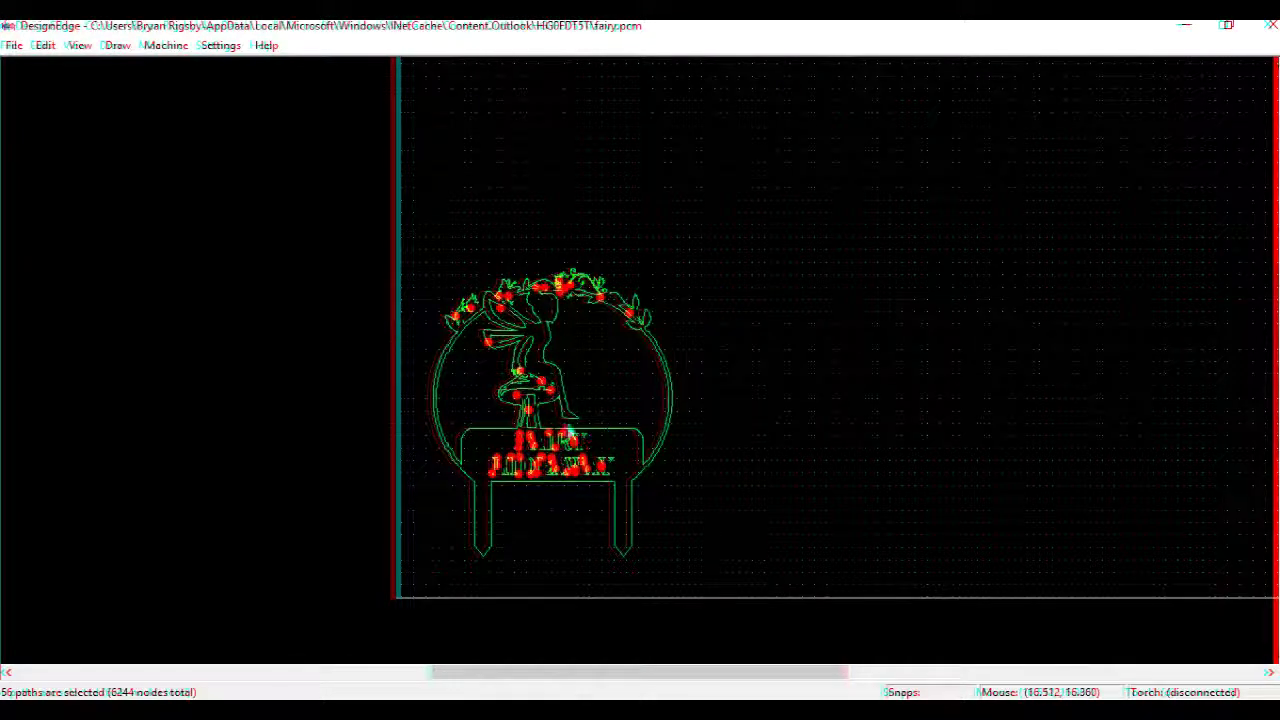
Examine the intersection markers on the letter Y of FAIRY, selecting its outline to check how the segments overlap.
scroll(575, 470, "up", 5)
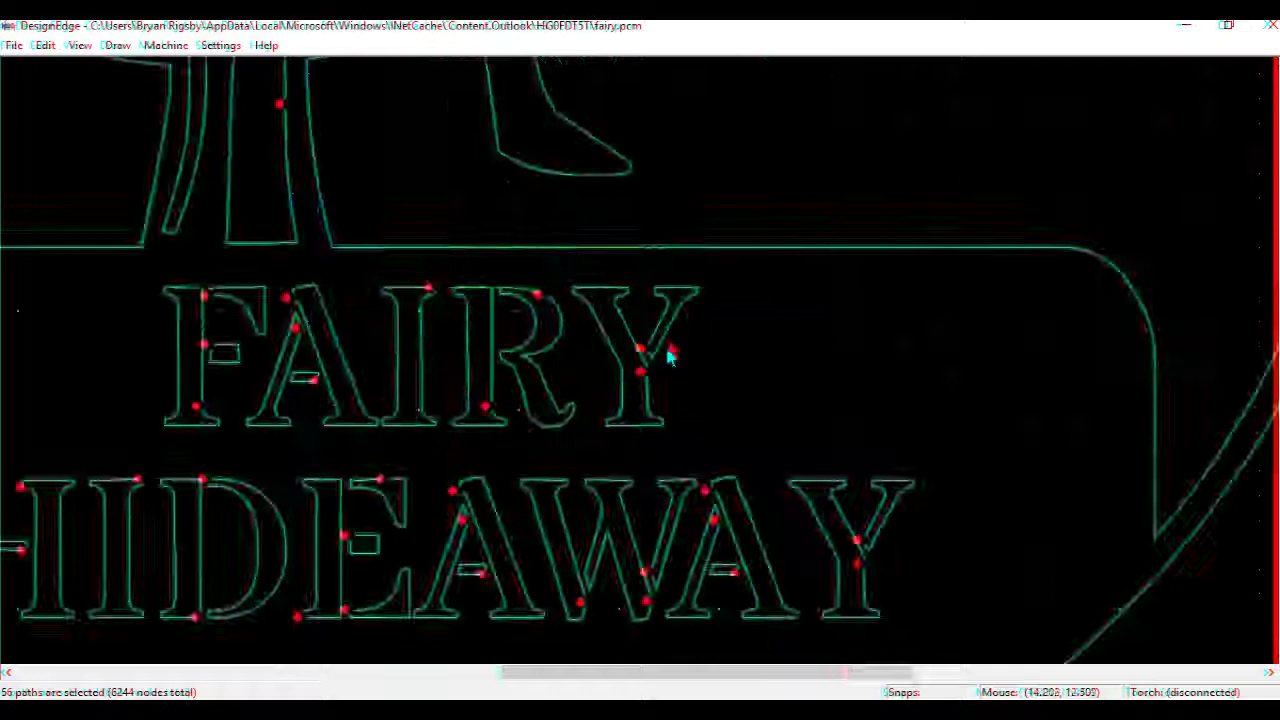
scroll(662, 402, "up", 3)
left_click(640, 380)
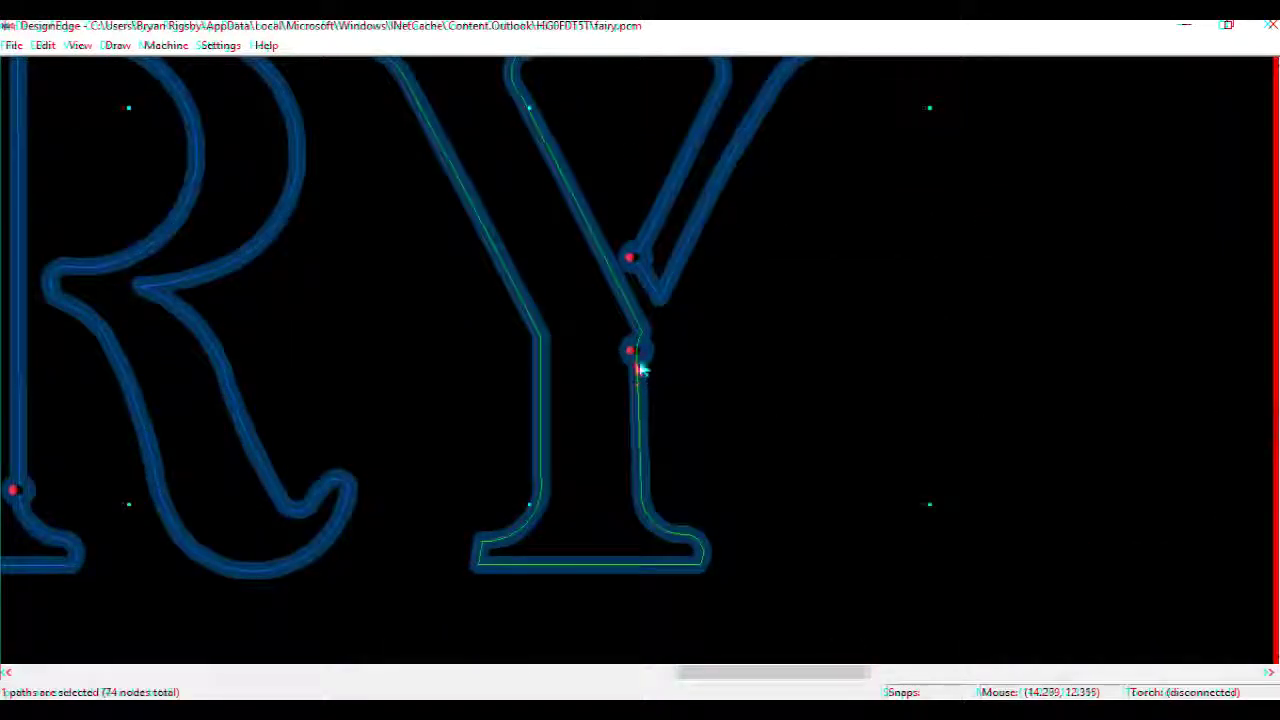
scroll(650, 378, "up", 2)
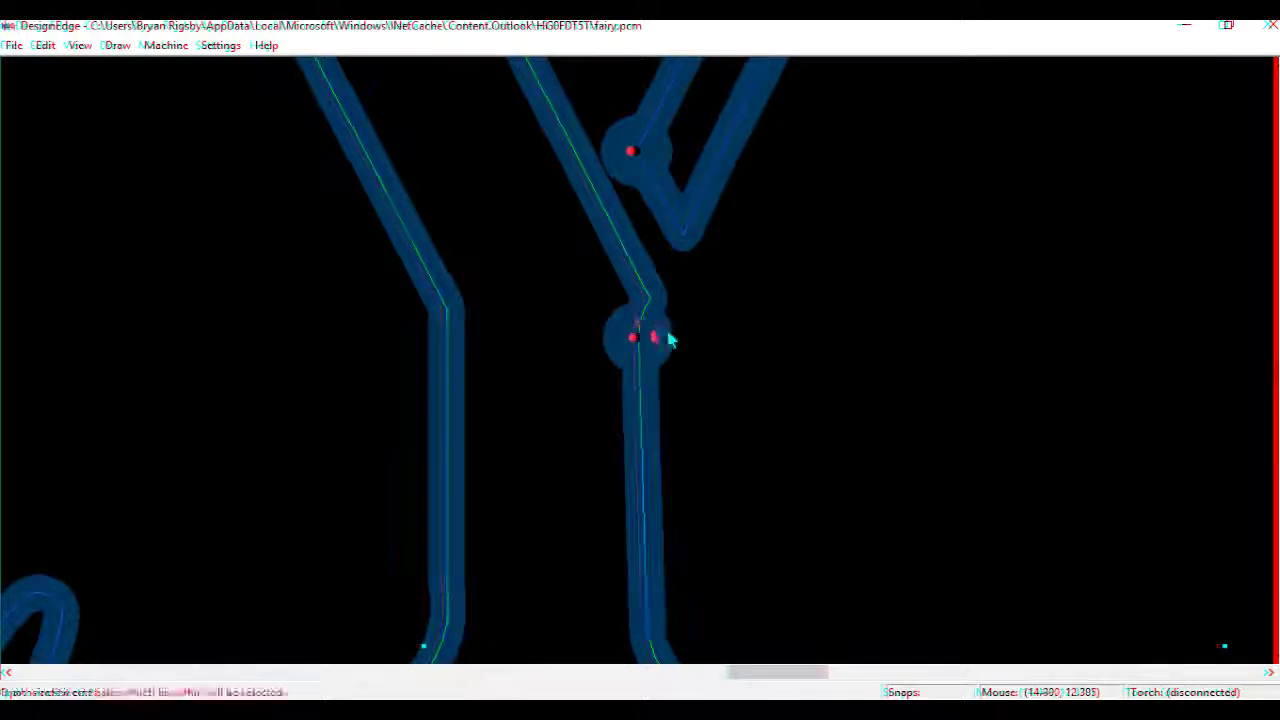
left_click(684, 384)
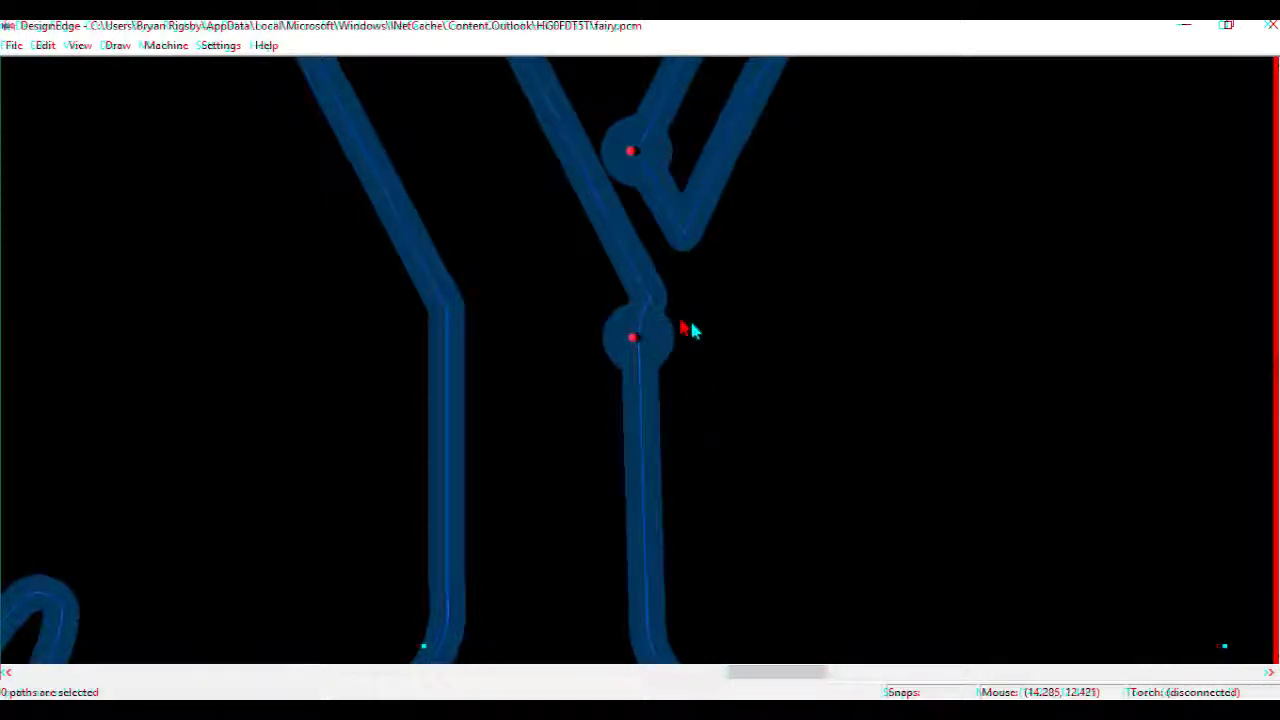
scroll(640, 366, "down", 4)
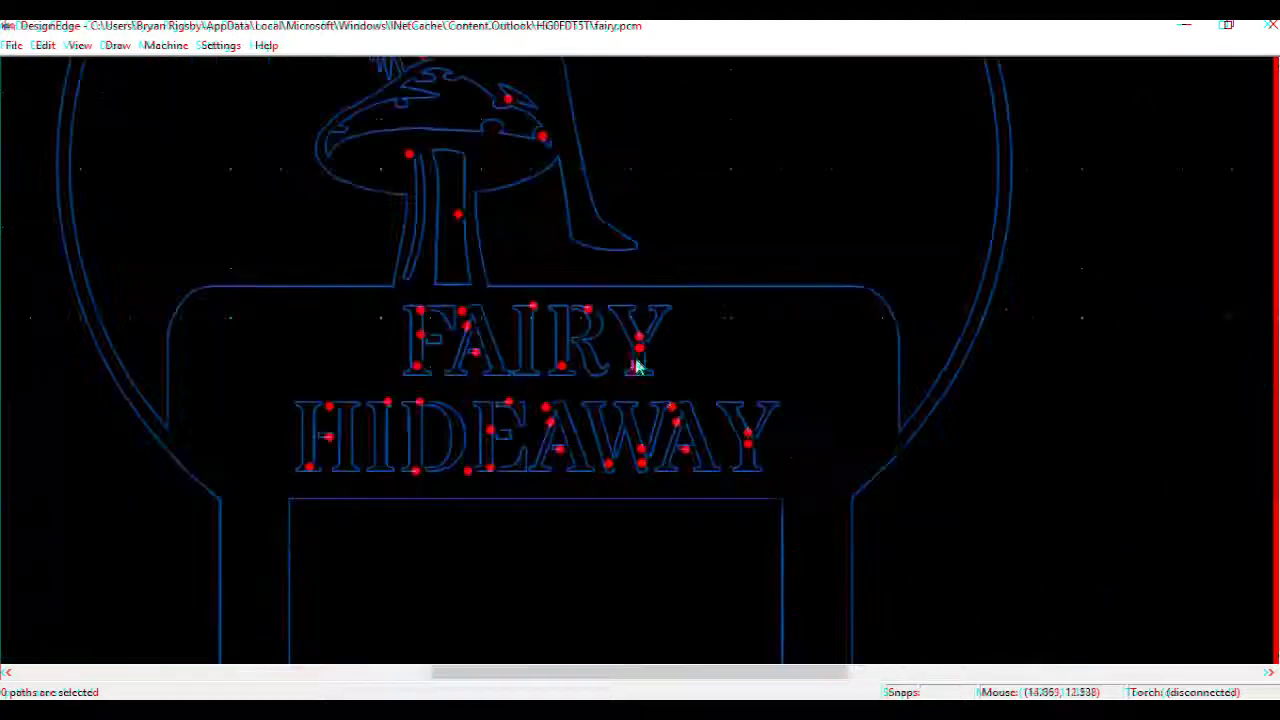
scroll(640, 366, "down", 4)
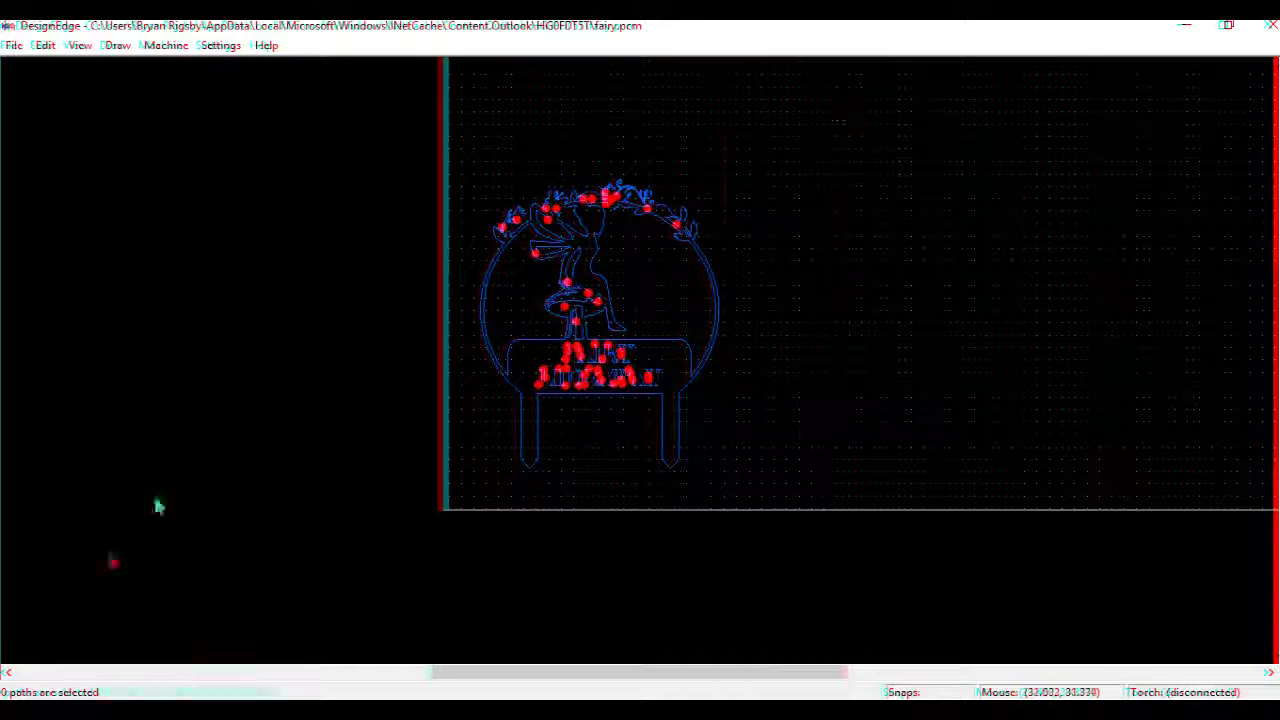
Explode all paths of the fairy sign into separate segments, converting arcs into lines, and check one segment.
key("ctrl+a")
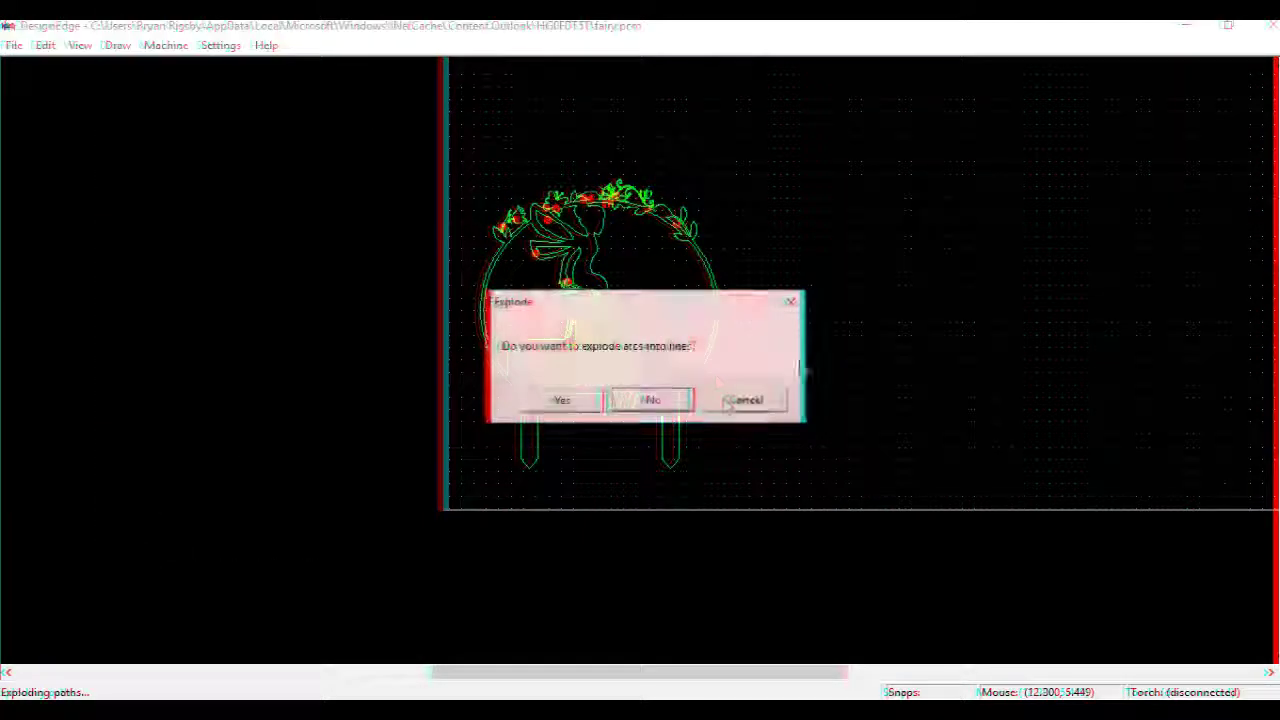
key("ctrl+e")
left_click(566, 402)
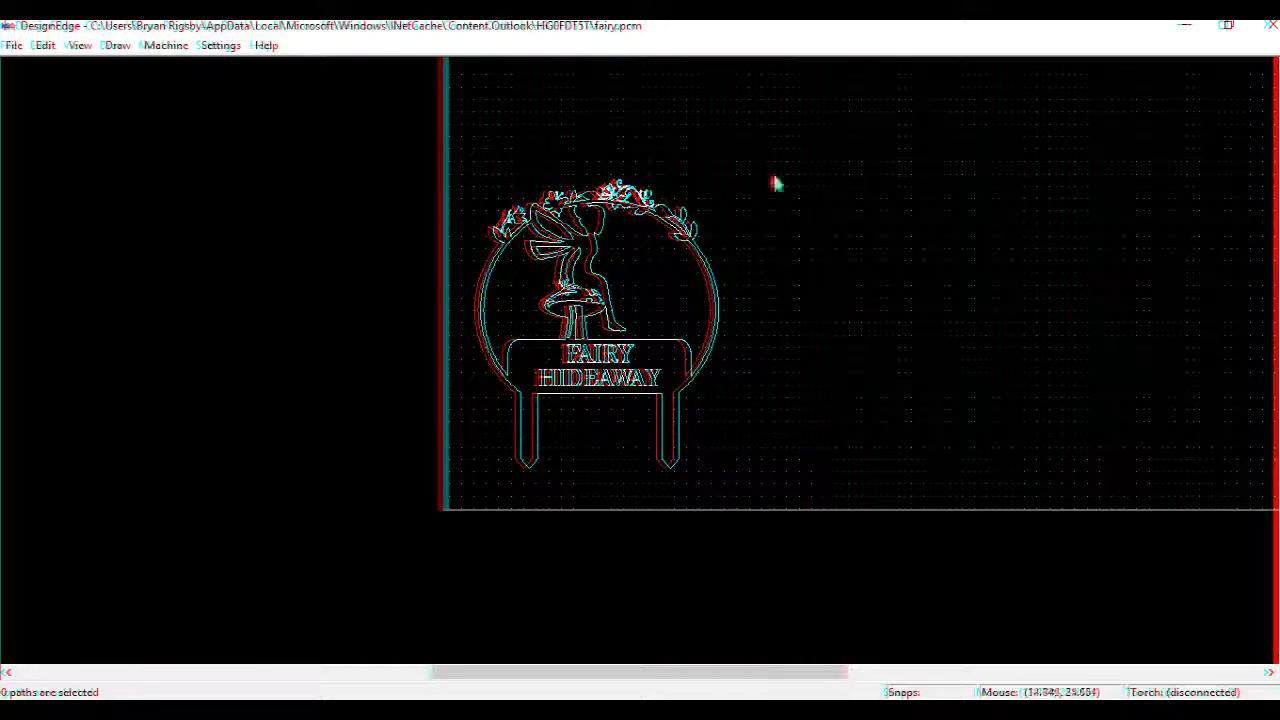
scroll(649, 343, "up", 3)
left_click(694, 347)
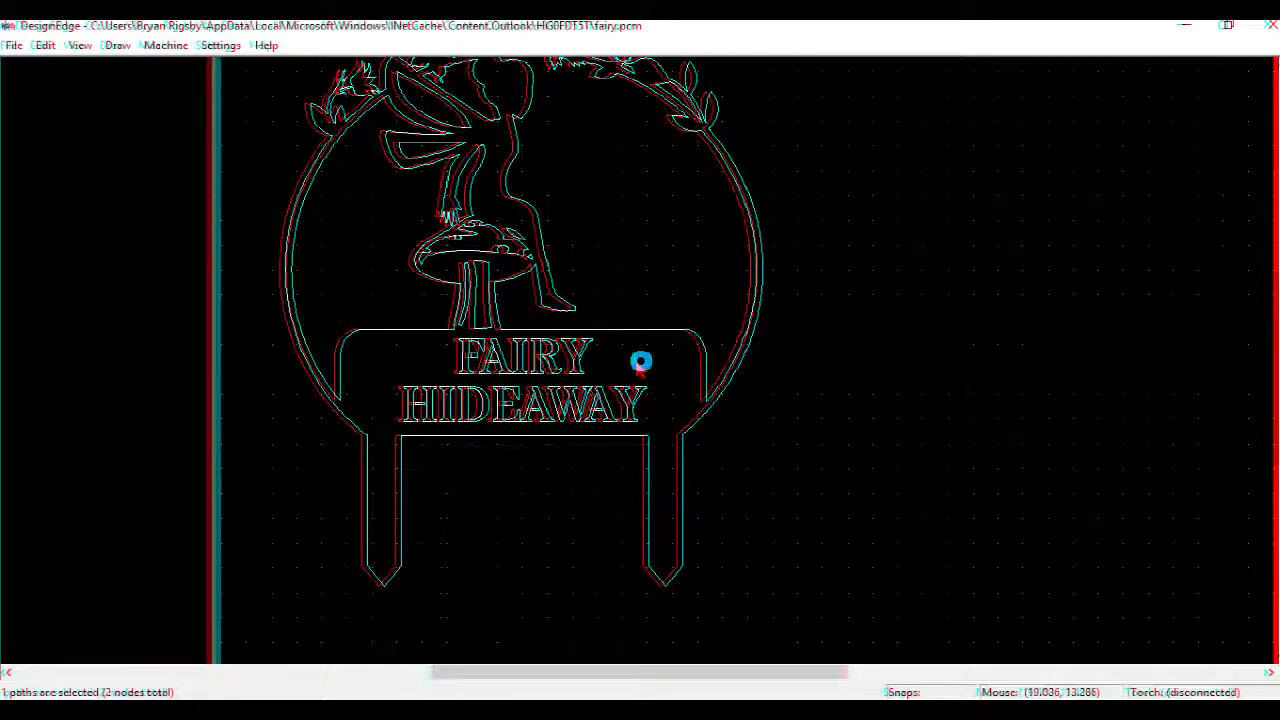
Select the entire exploded sign and link its segments back into continuous paths.
scroll(650, 340, "down", 3)
left_click_drag(650, 338, 337, 550)
left_click(580, 429)
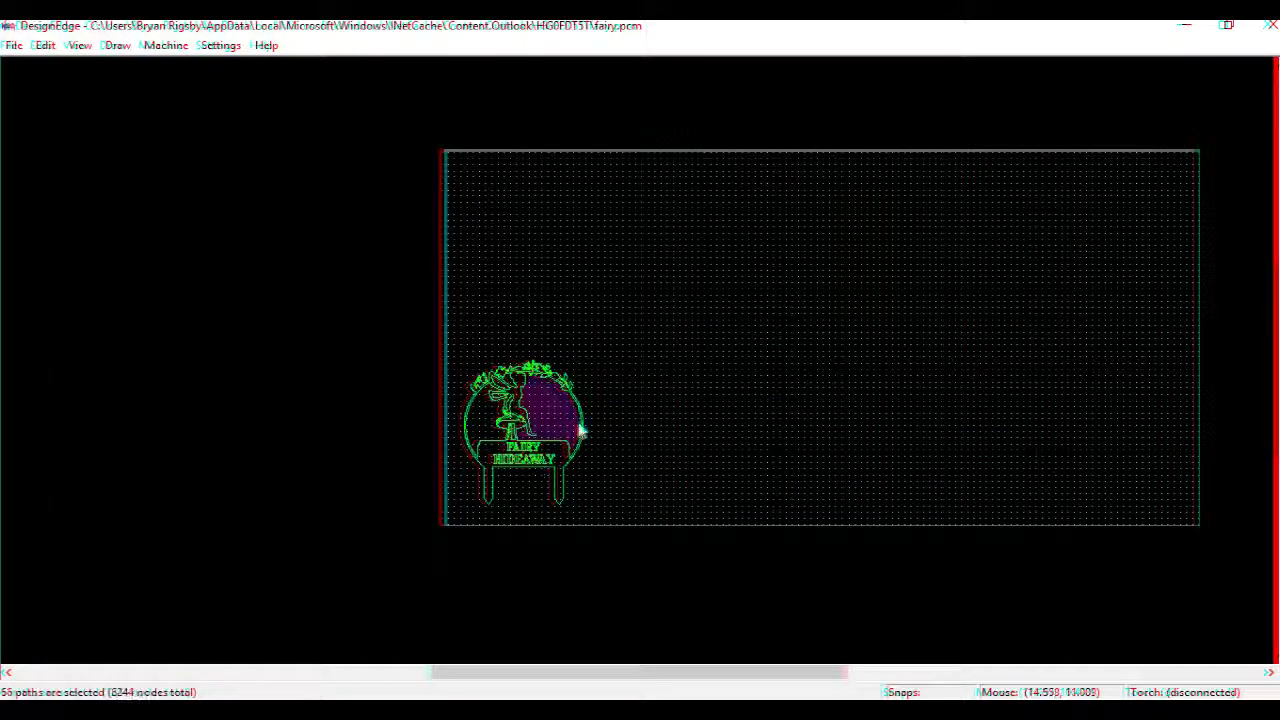
left_click(634, 391)
Select the sign's outer contour and inspect the flowers along its upper edge for open or crossing segments.
scroll(645, 330, "up", 2)
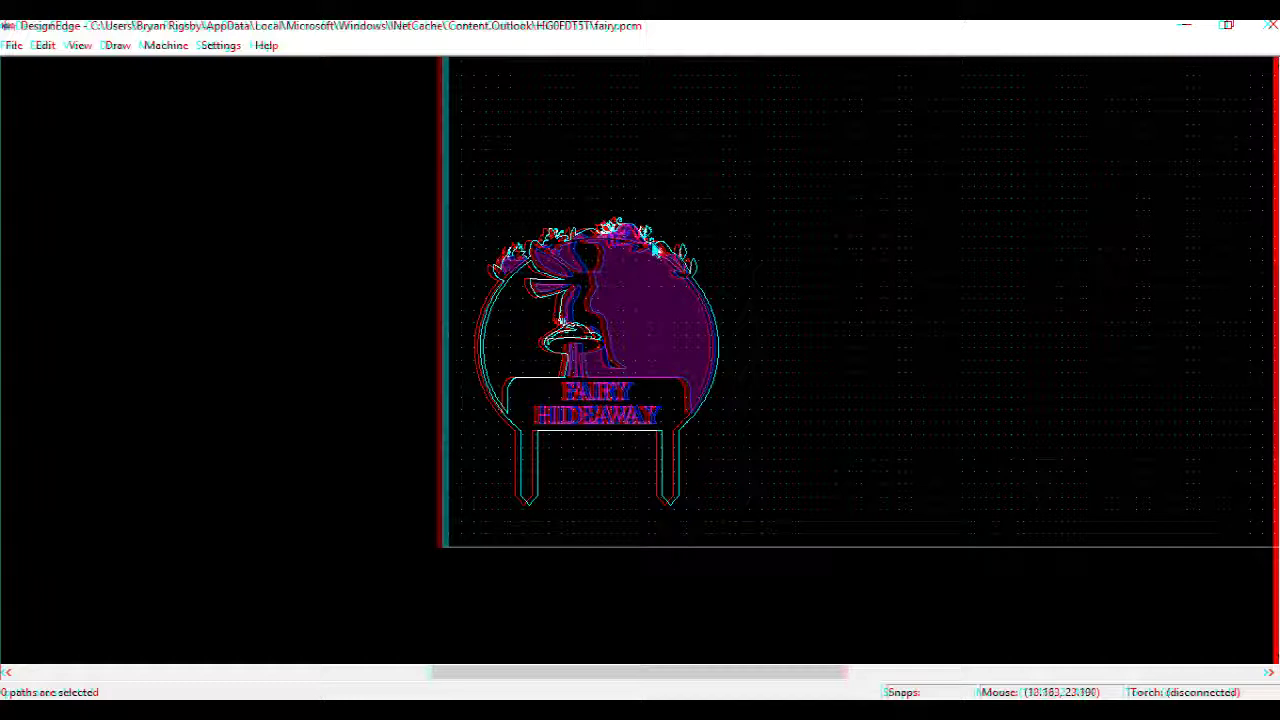
left_click(678, 455)
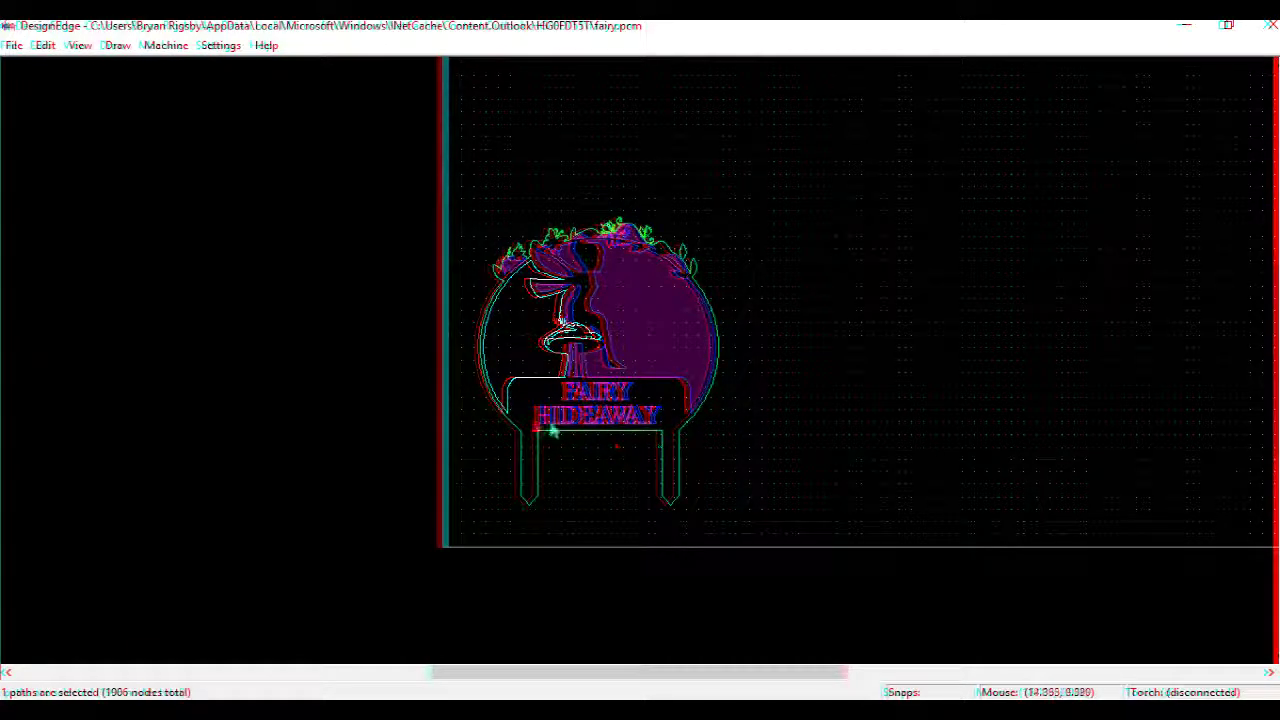
scroll(640, 430, "down", 2)
scroll(650, 368, "up", 2)
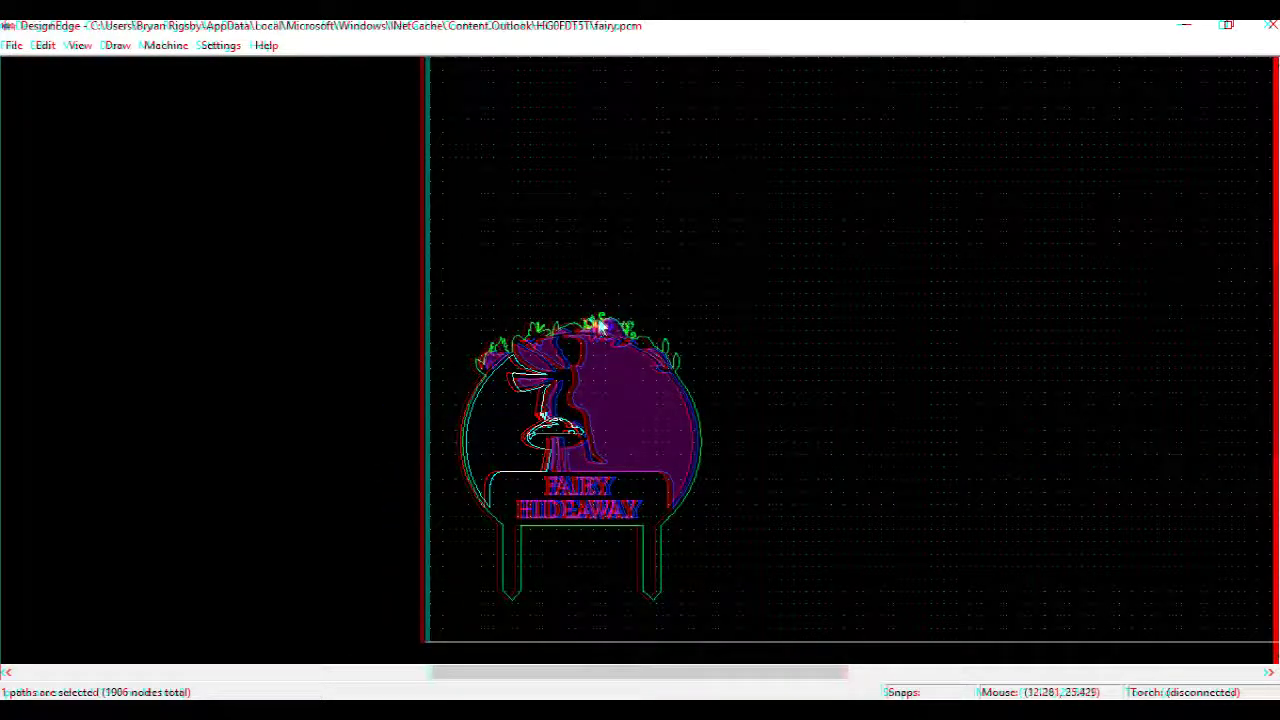
scroll(640, 370, "up", 6)
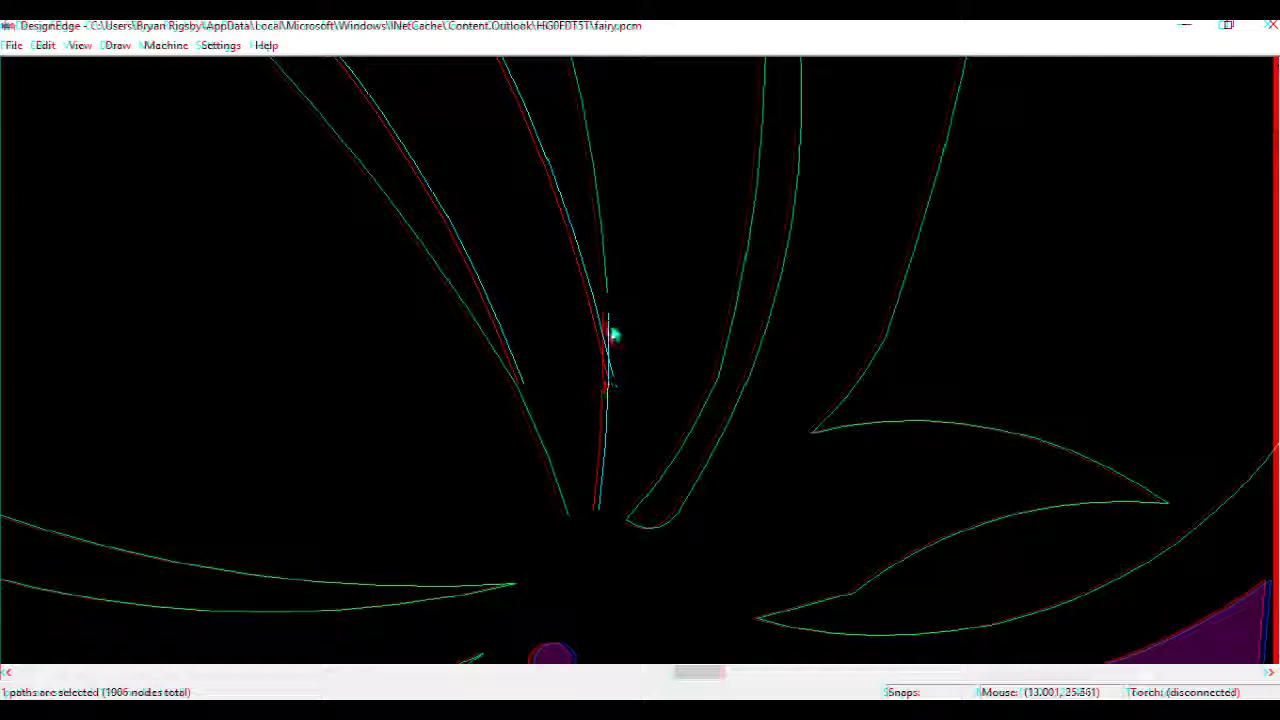
Trim and extend the crossing petal lines in the upper flower so that they meet in a single point.
key("t")
left_click(607, 309)
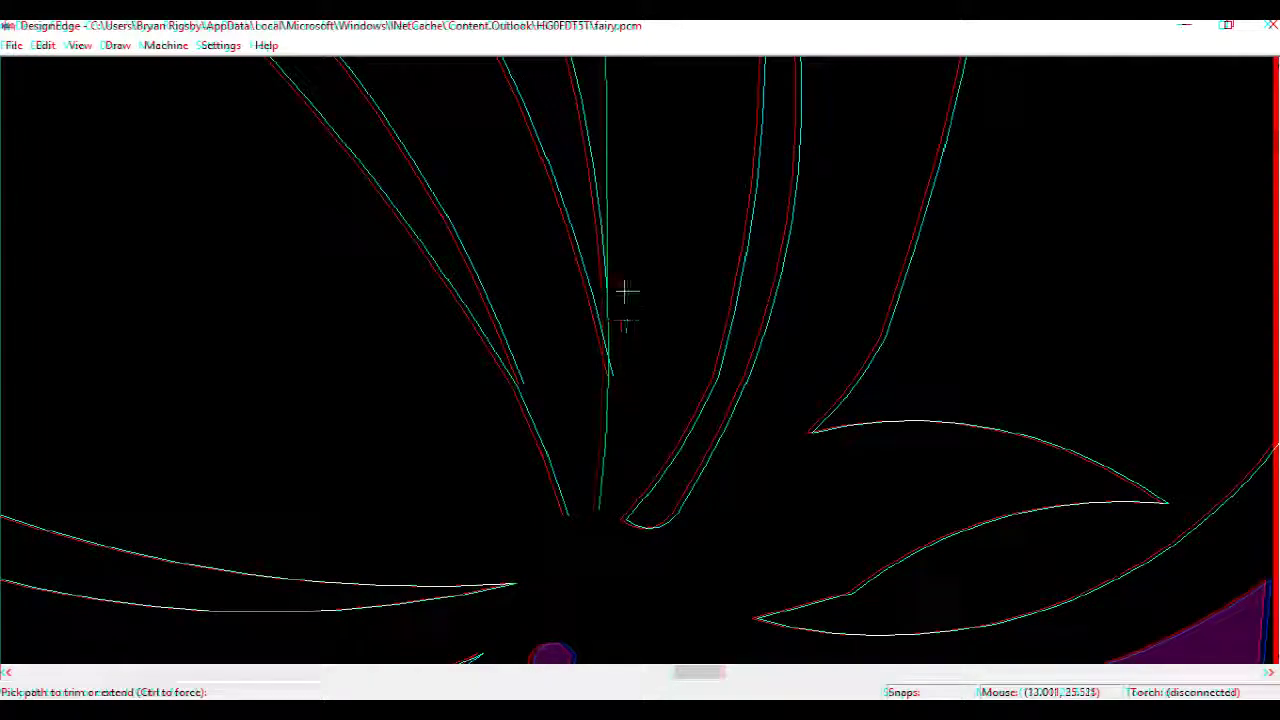
scroll(631, 323, "up", 3)
left_click(590, 366)
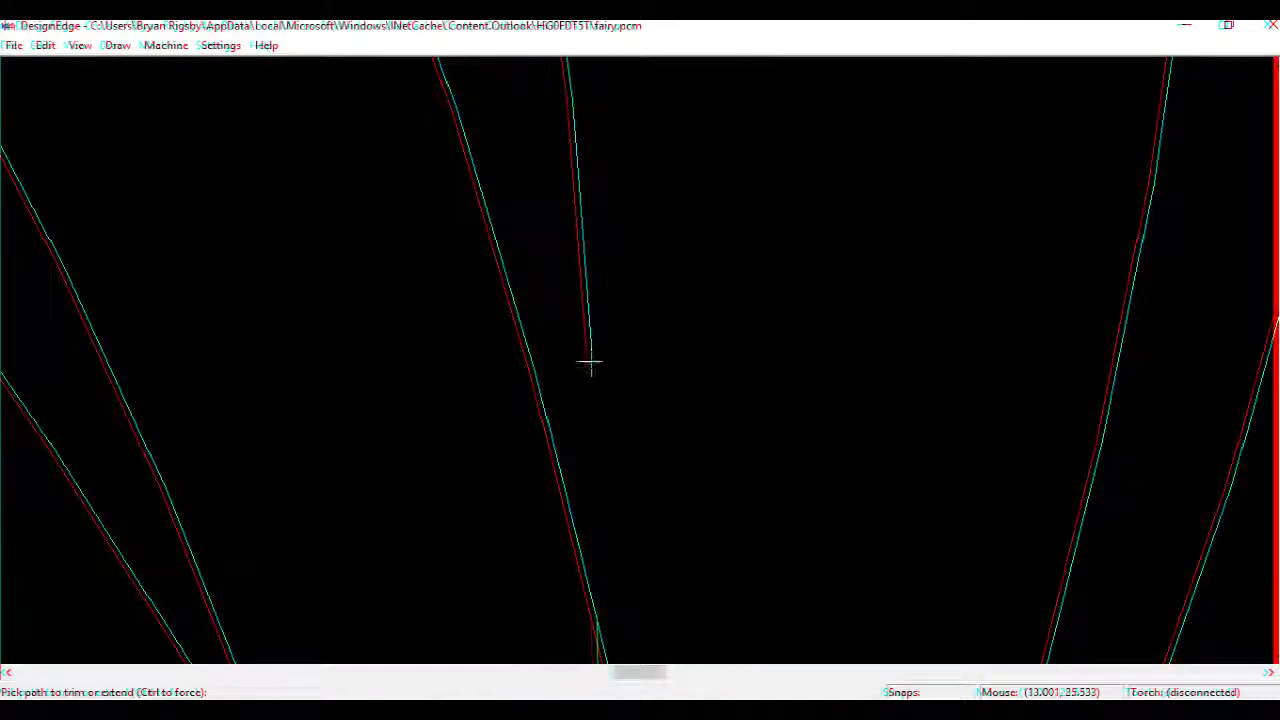
scroll(683, 503, "down", 4)
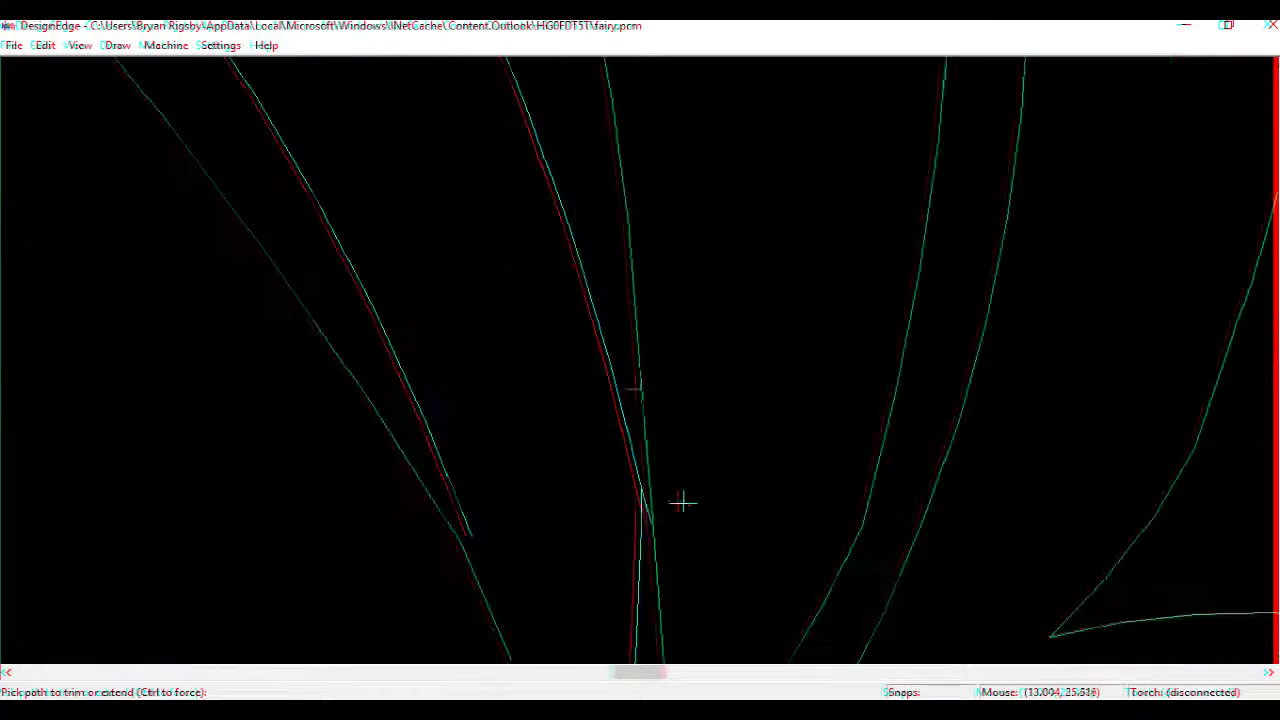
scroll(634, 360, "up", 5)
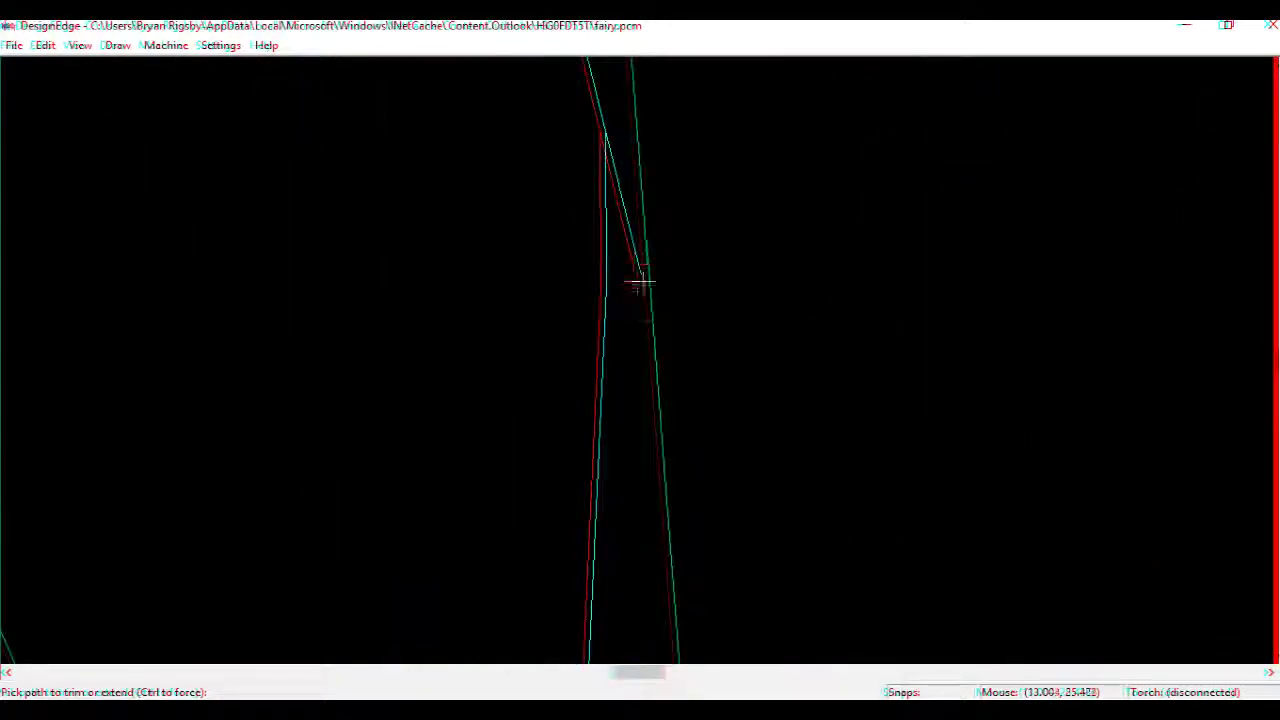
left_click(648, 293)
scroll(646, 286, "up", 1)
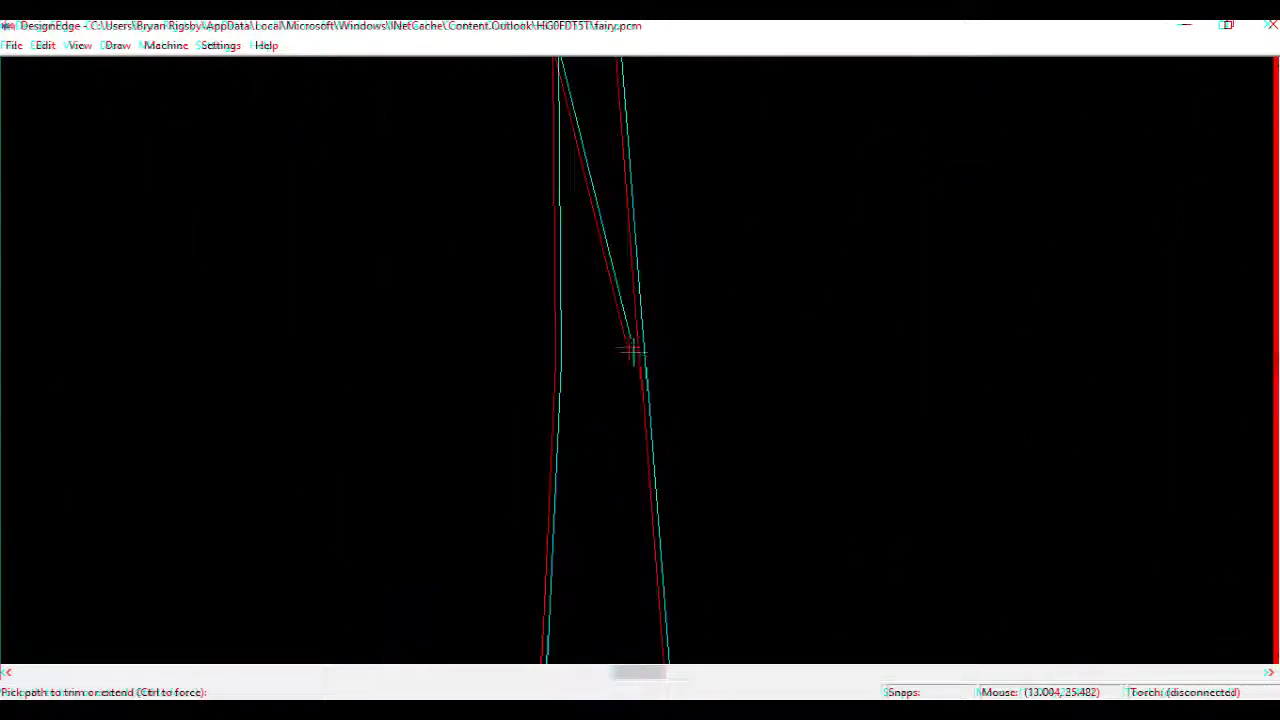
scroll(636, 370, "down", 6)
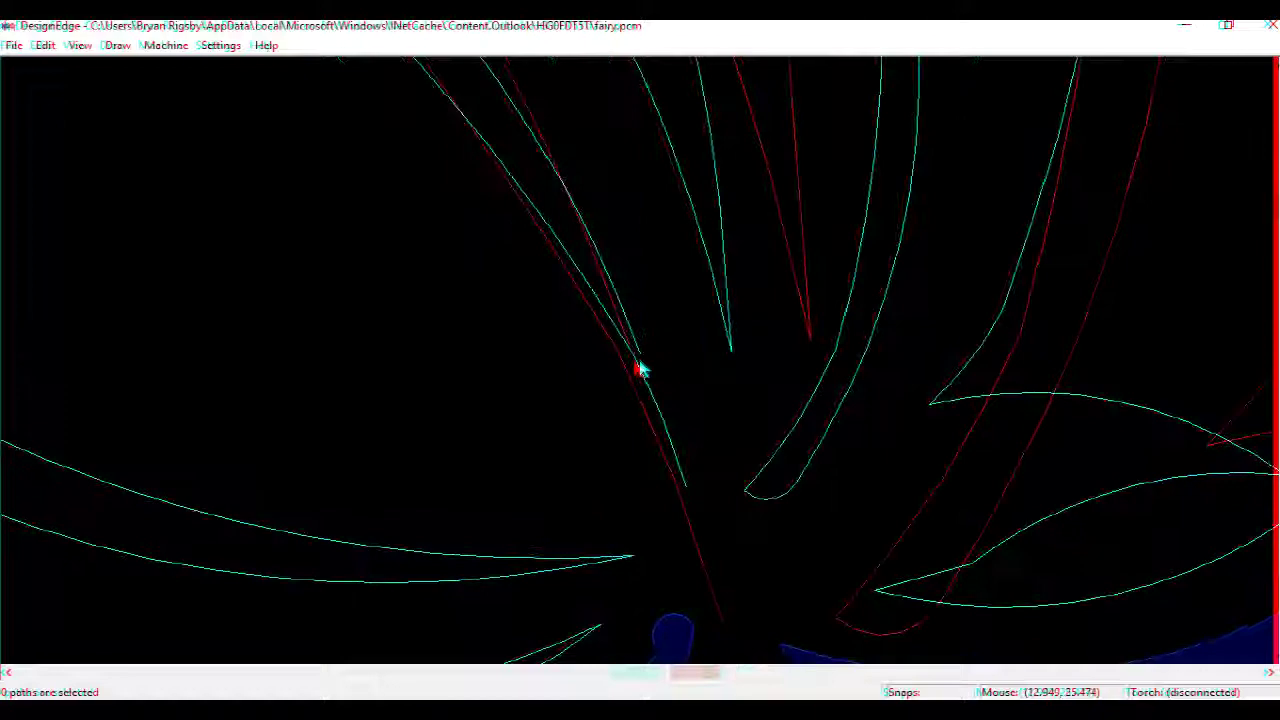
Draw a short line from the loose end of the neighbouring petal to the adjacent curve, and trim the excess.
scroll(630, 362, "down", 5)
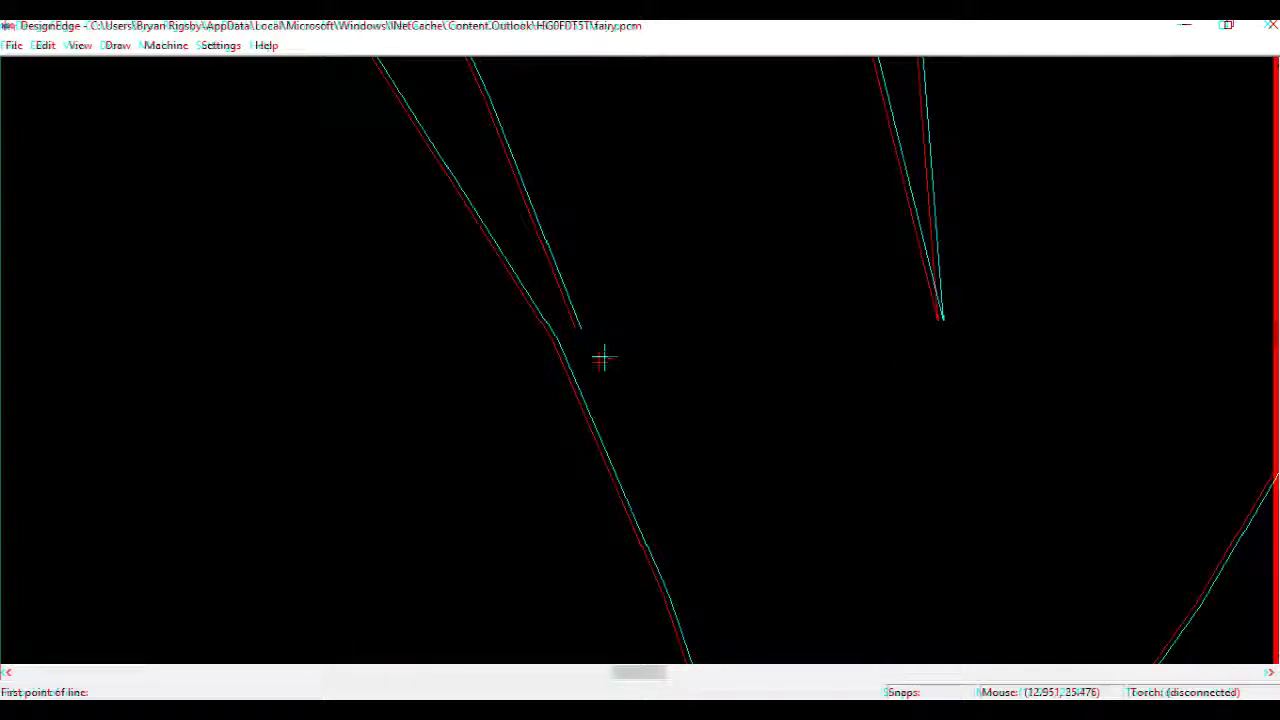
left_click(579, 326)
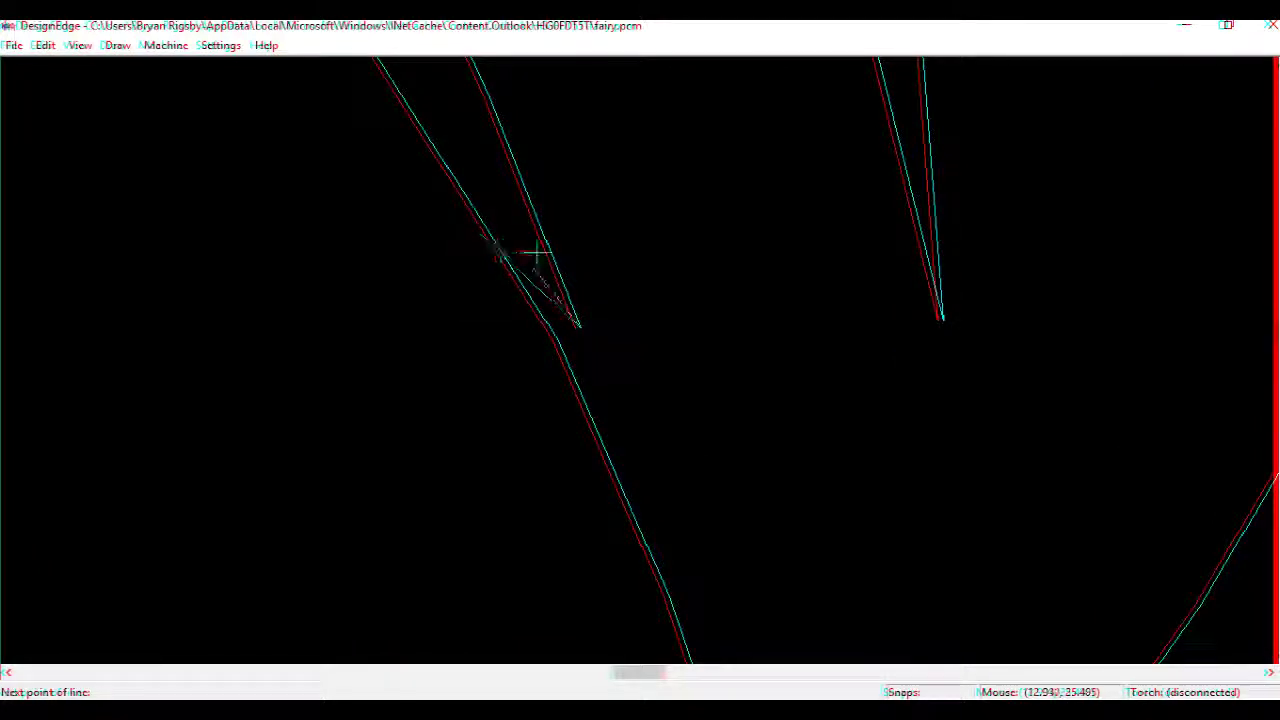
key("i")
left_click(500, 246)
right_click(500, 246)
key("t")
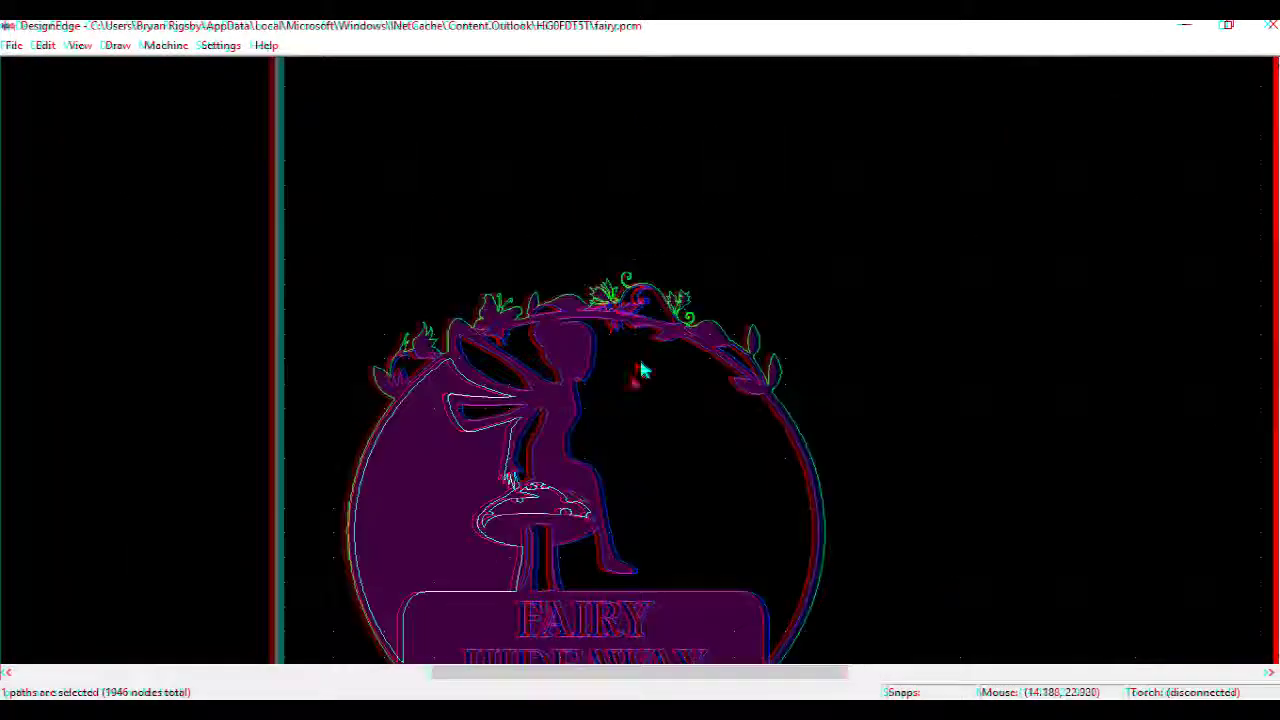
Break the left inner opening's contour on the nameplate's upper edge and select the short piece beside the mushroom stem.
scroll(580, 391, "up", 2)
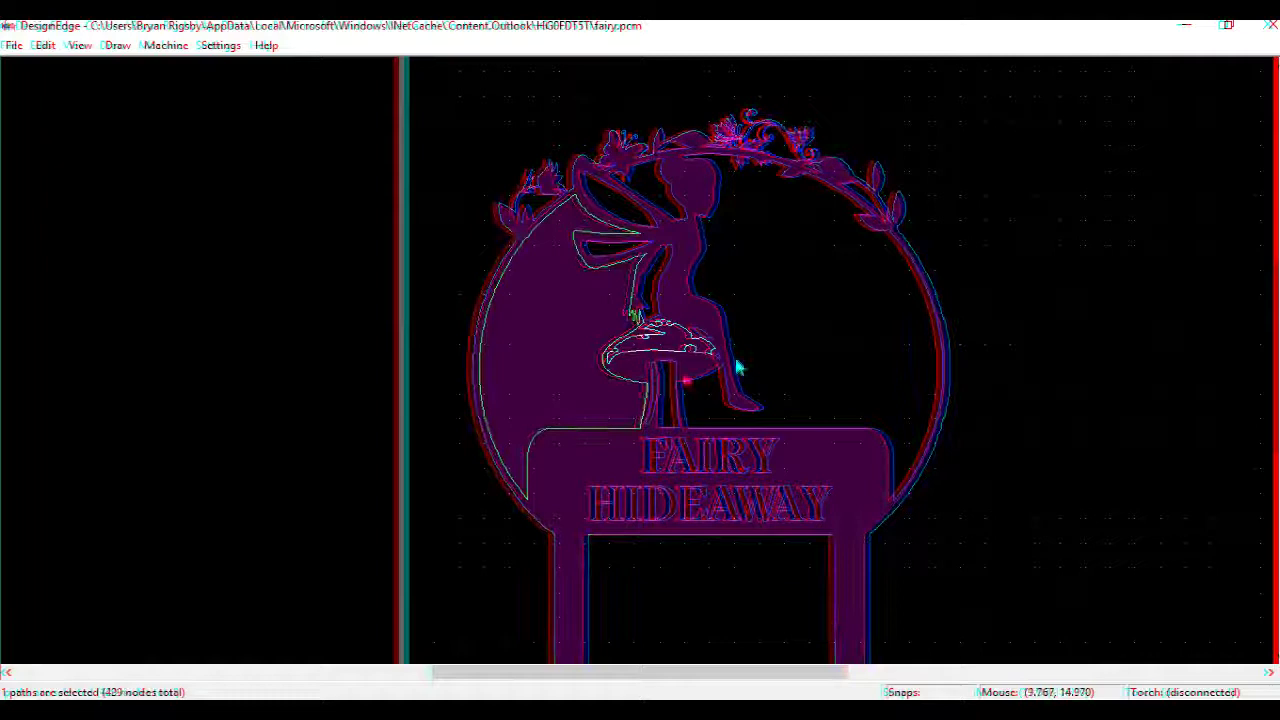
scroll(643, 363, "up", 3)
scroll(634, 345, "down", 3)
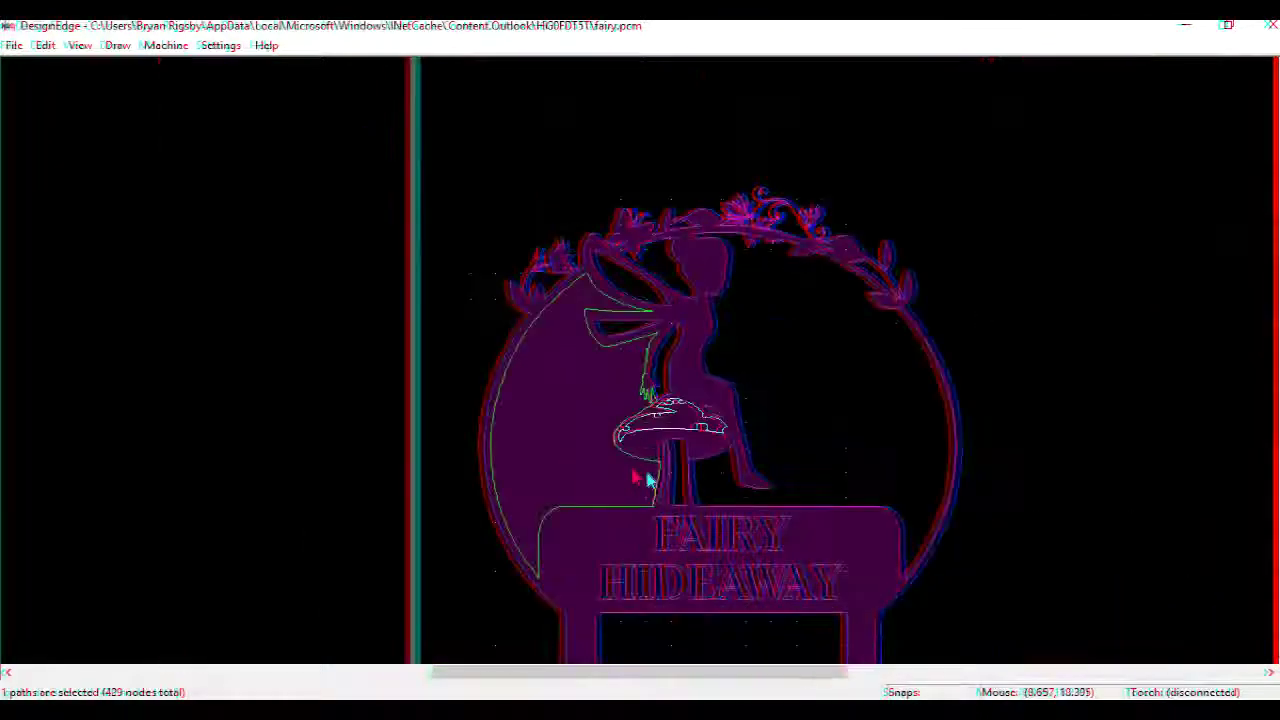
scroll(650, 448, "up", 1)
scroll(650, 448, "up", 2)
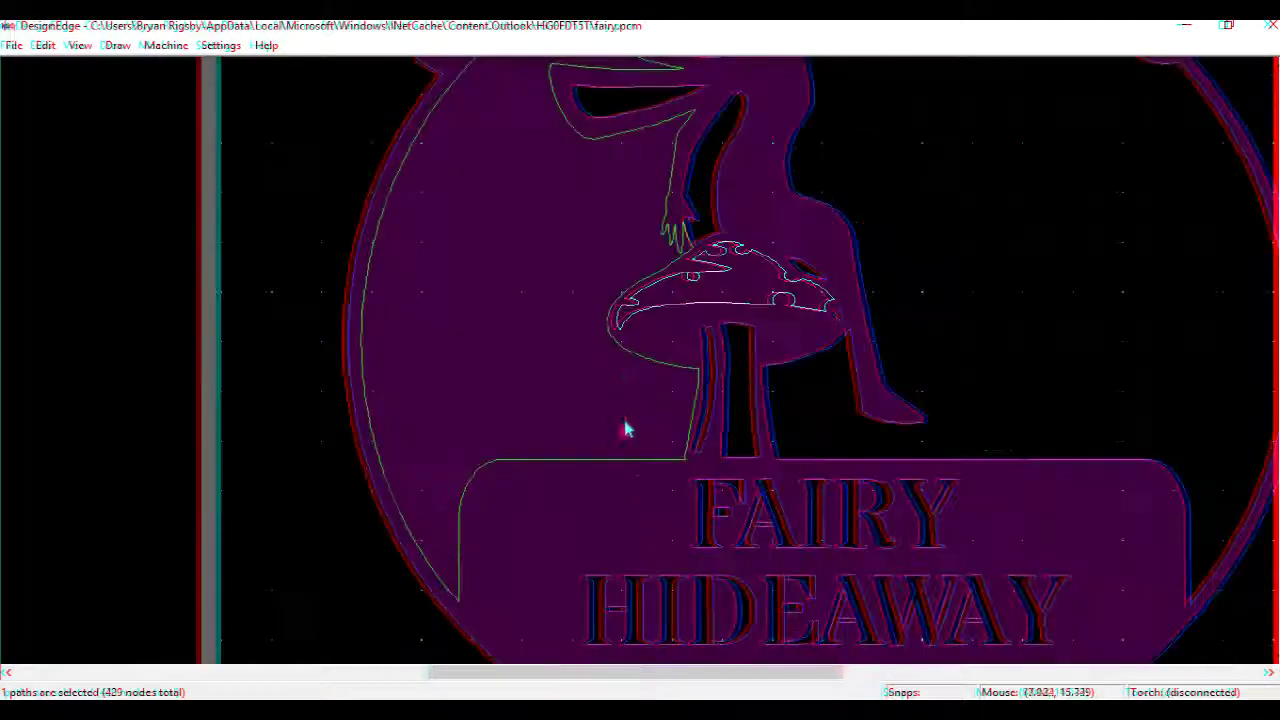
key("b")
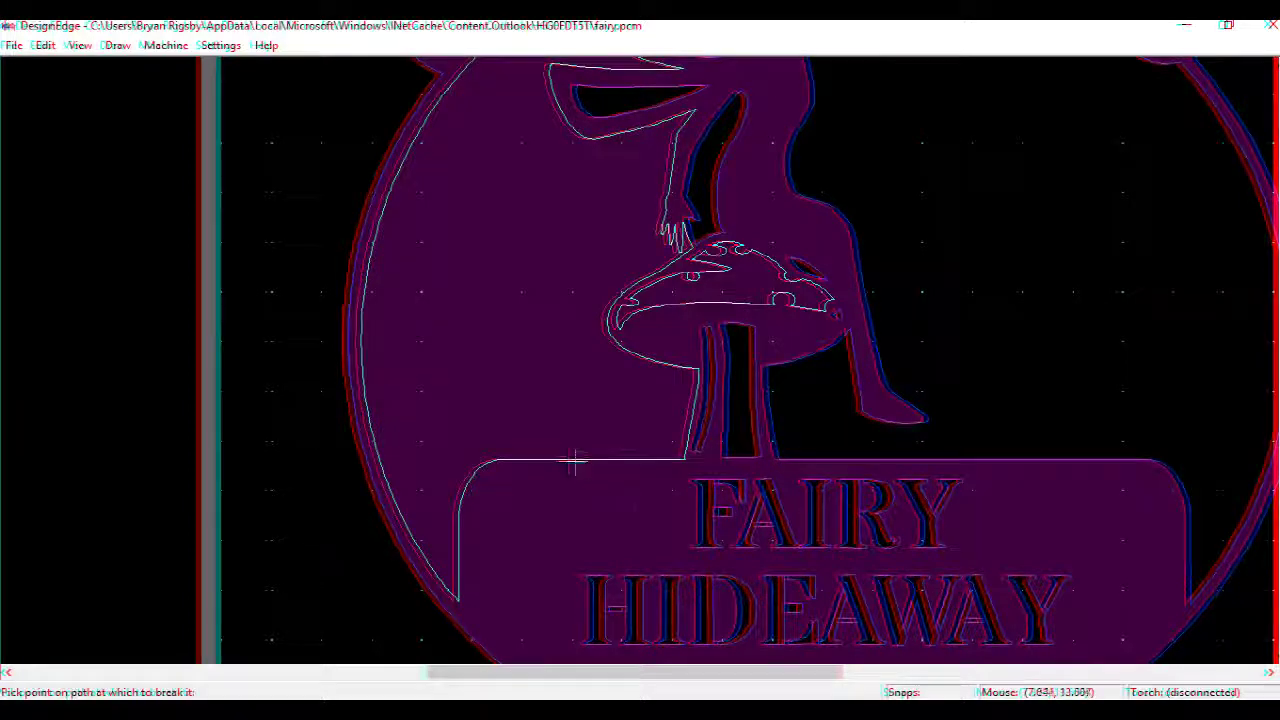
left_click(570, 460)
left_click(622, 460)
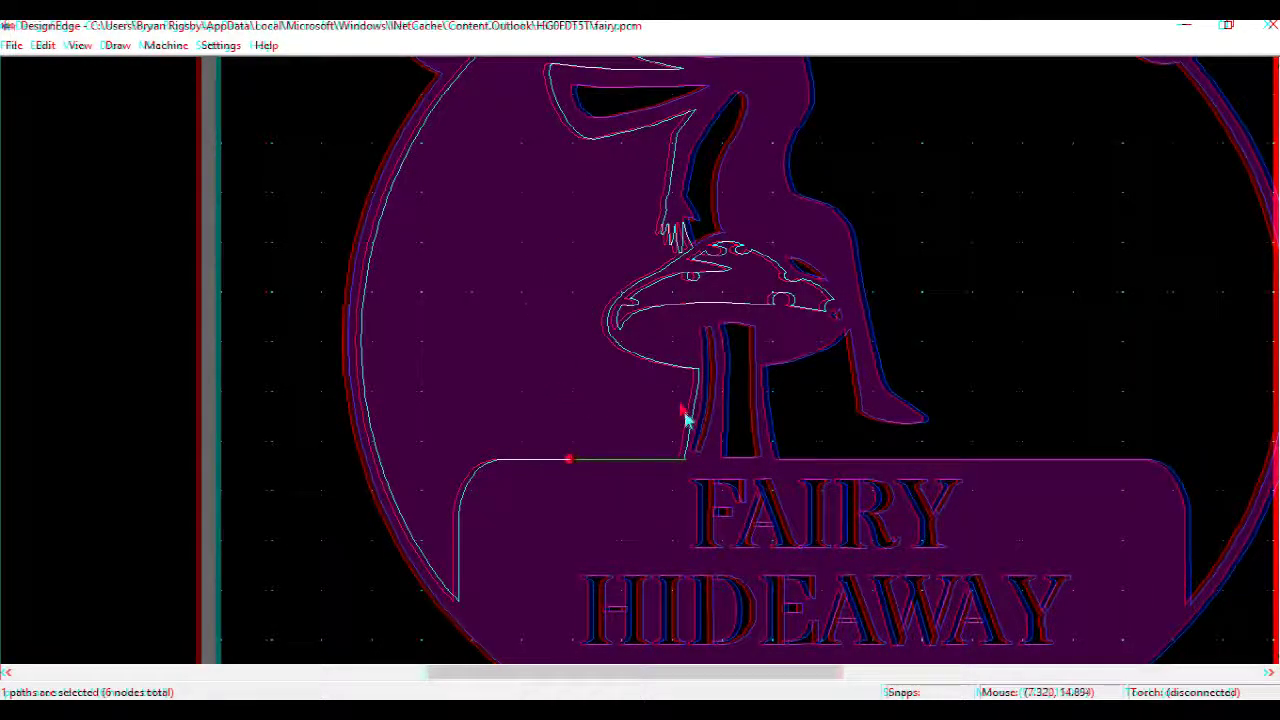
Trim and extend the stem line and the small curve at the mushroom stem's left base so that they meet in one point.
scroll(686, 423, "down", 2)
left_click(584, 399)
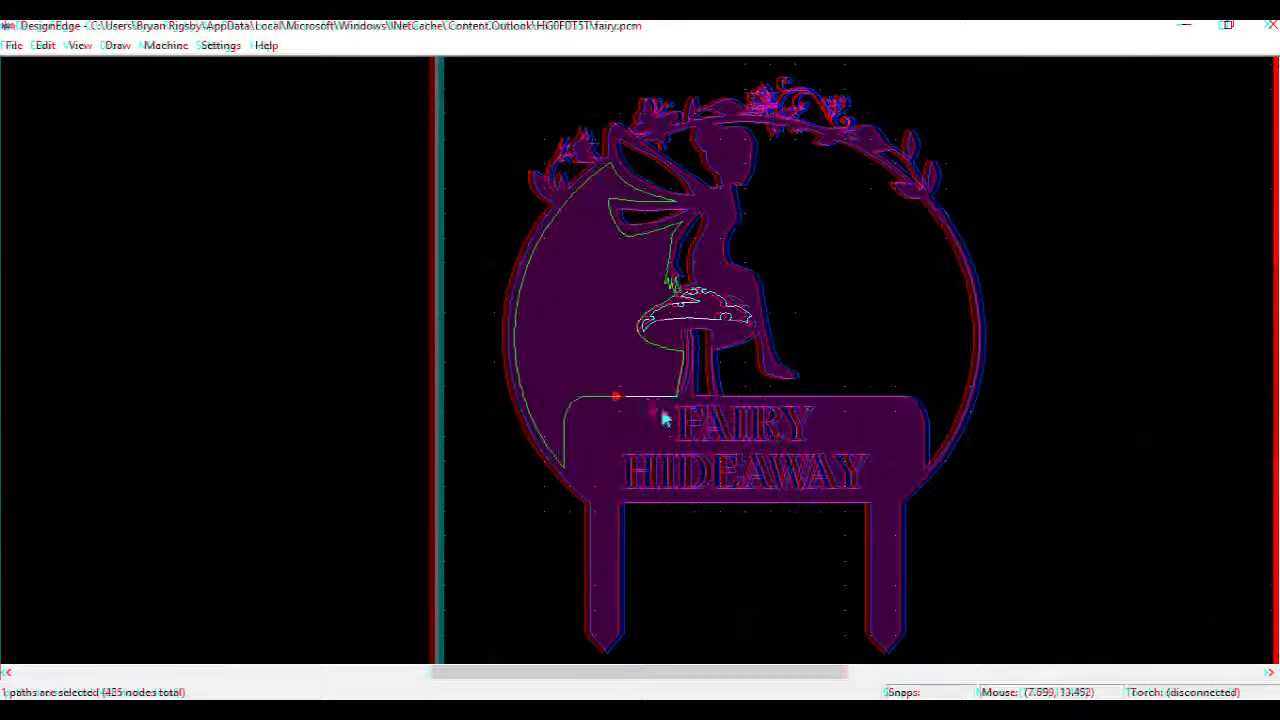
left_click(653, 400)
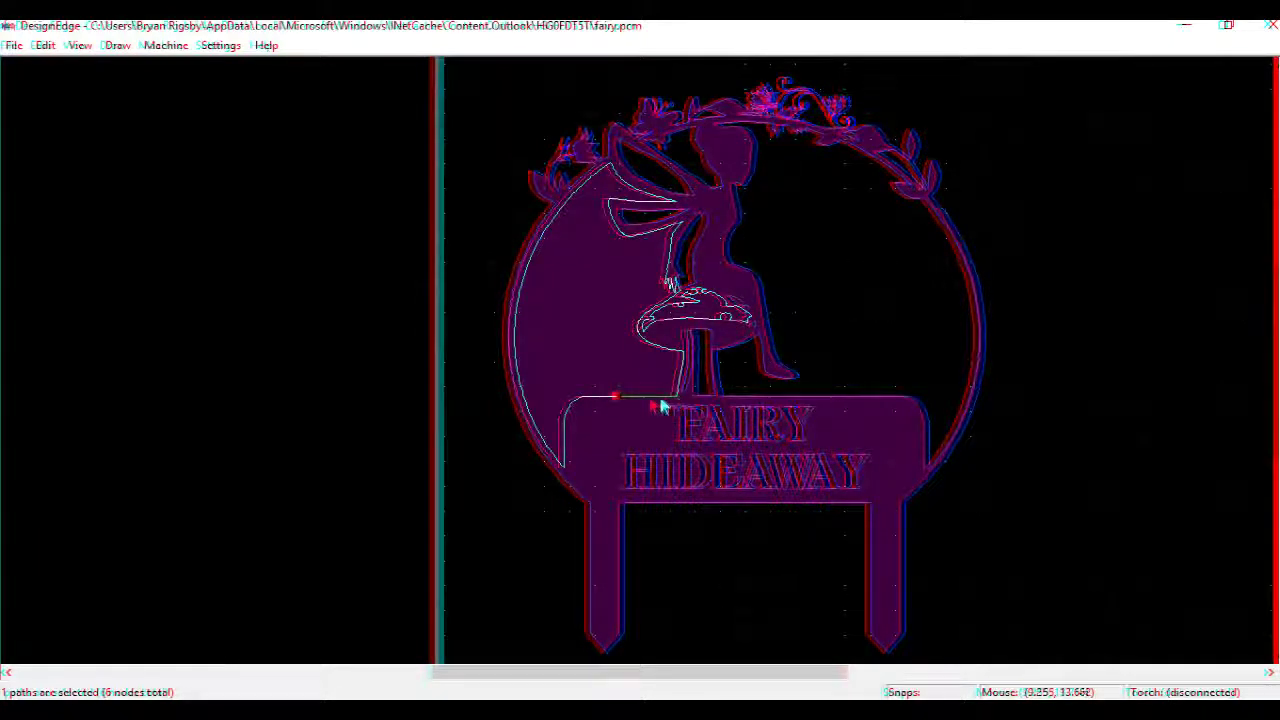
scroll(641, 370, "up", 6)
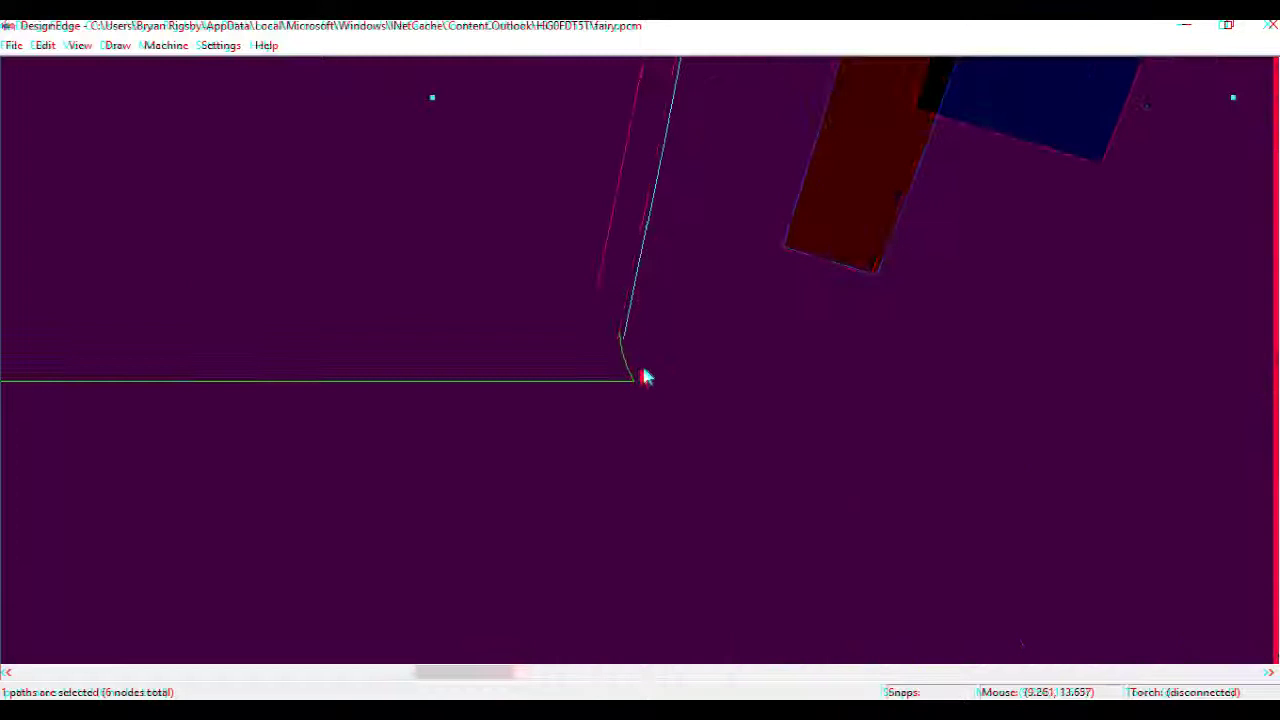
scroll(630, 350, "up", 2)
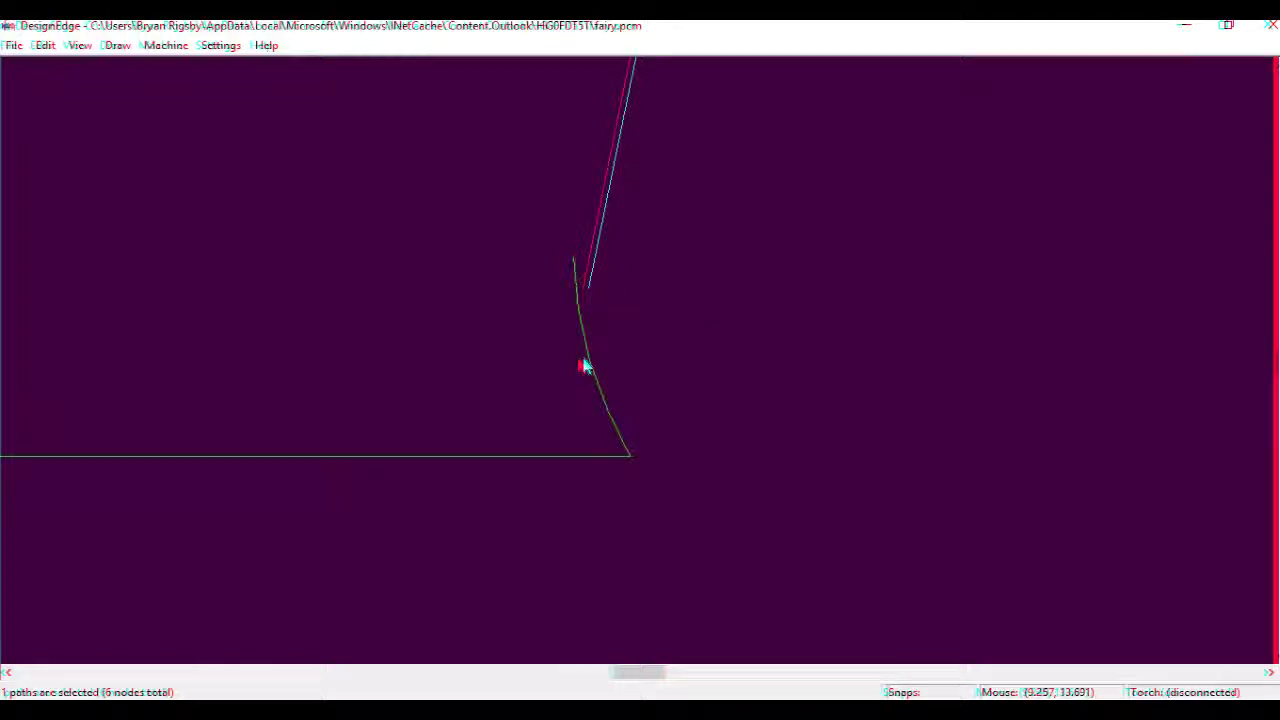
scroll(610, 362, "down", 1)
scroll(640, 338, "up", 1)
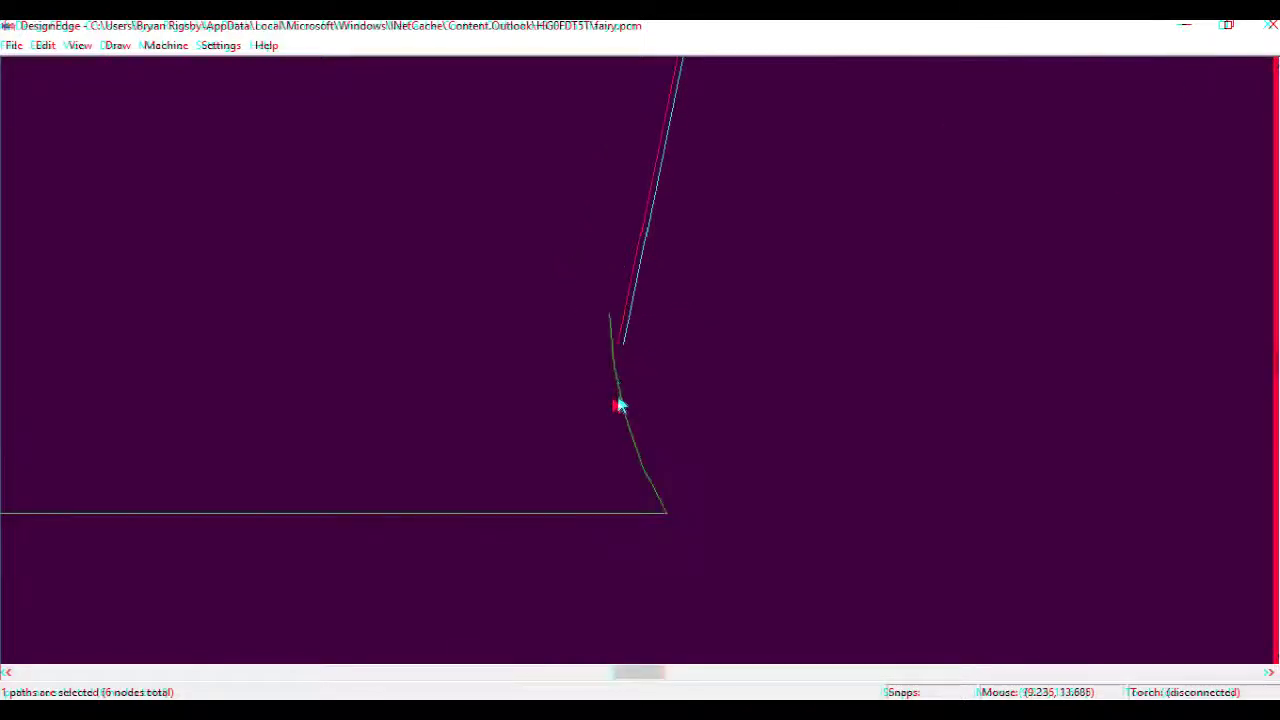
key("t")
left_click(613, 336)
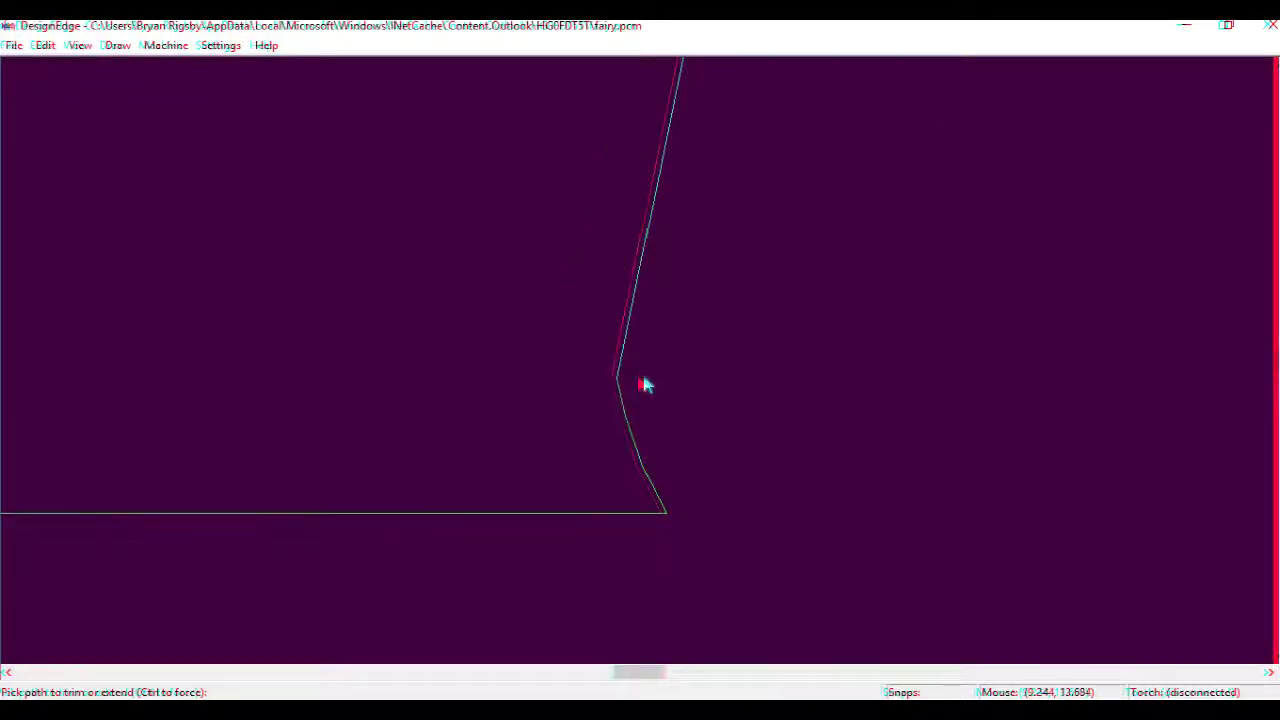
left_click(643, 428)
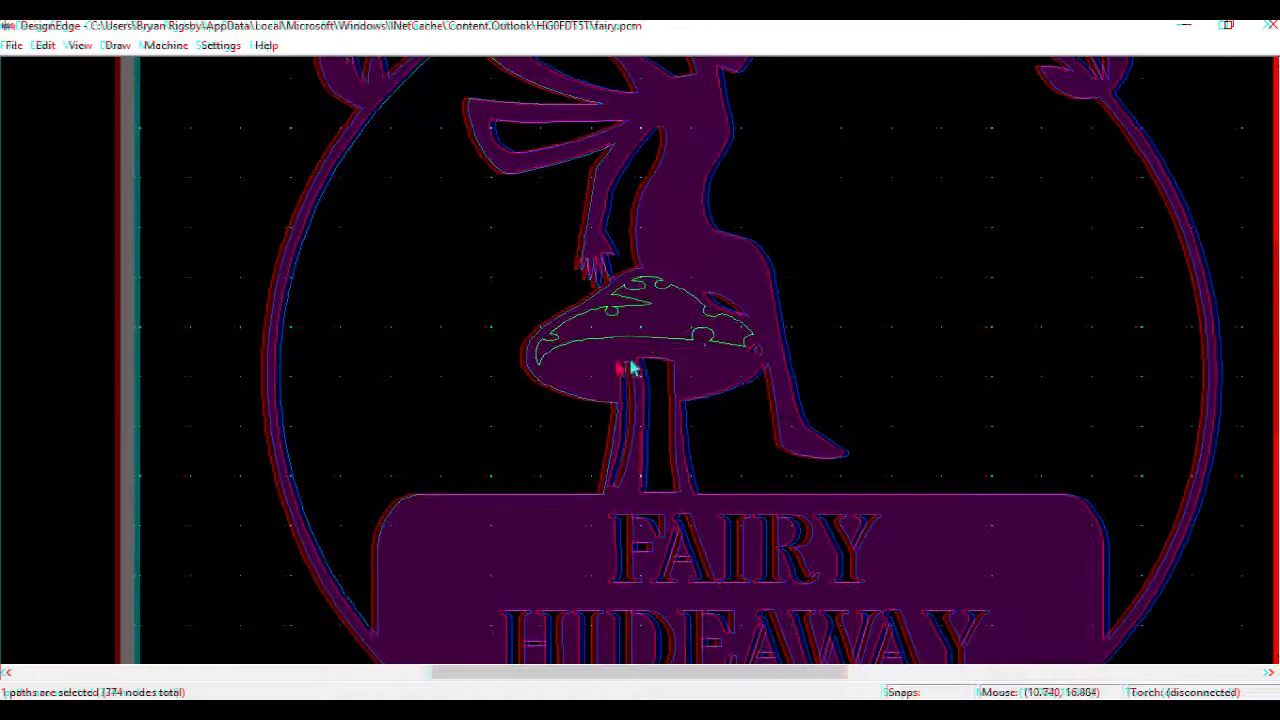
Break the mushroom cap's inner contour on its lower edge and select the piece on one side of the break.
scroll(623, 366, "up", 2)
key("b")
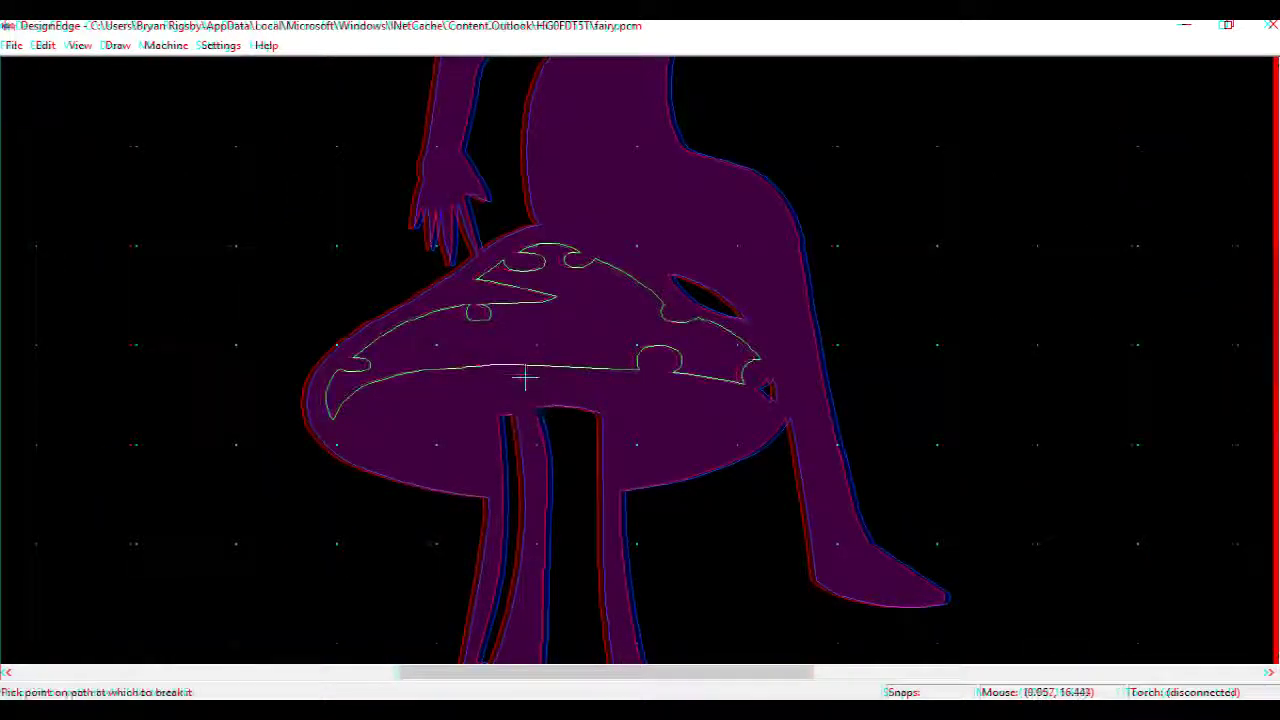
left_click(518, 364)
left_click(591, 372)
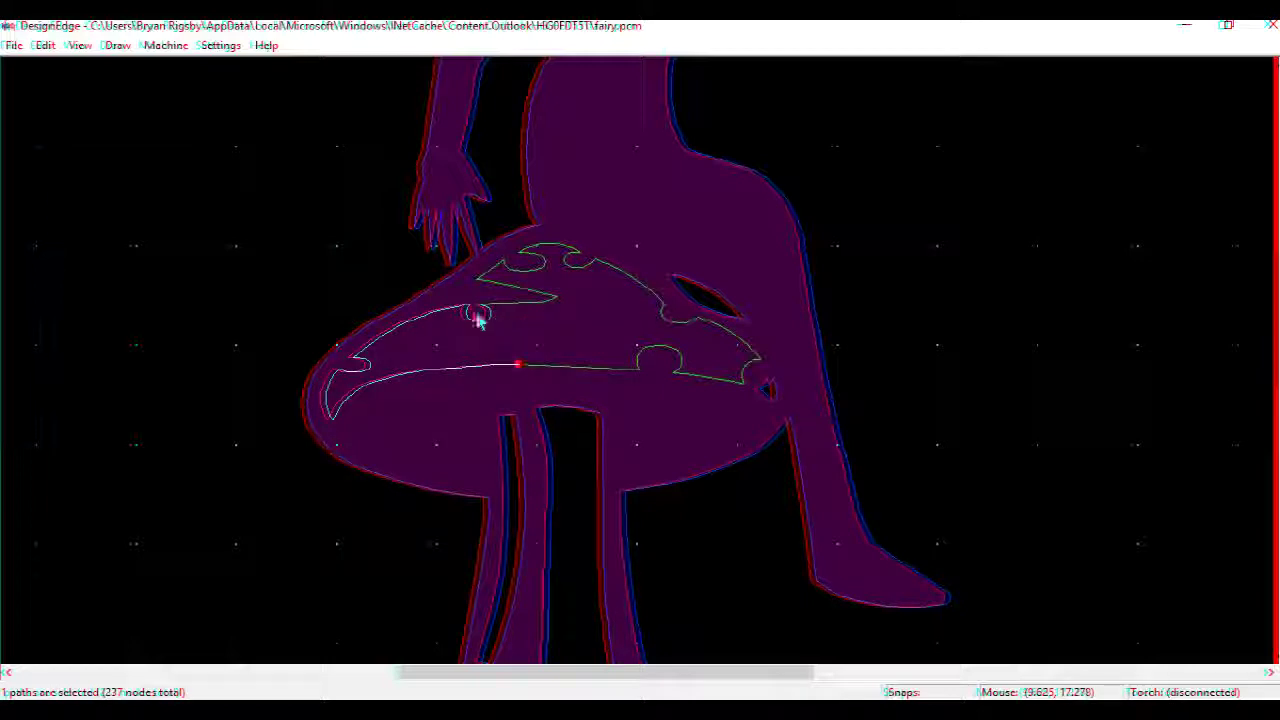
Trim the upper cap line and extend the adjoining end of the small round notch so that they meet in one point.
scroll(646, 366, "up", 5)
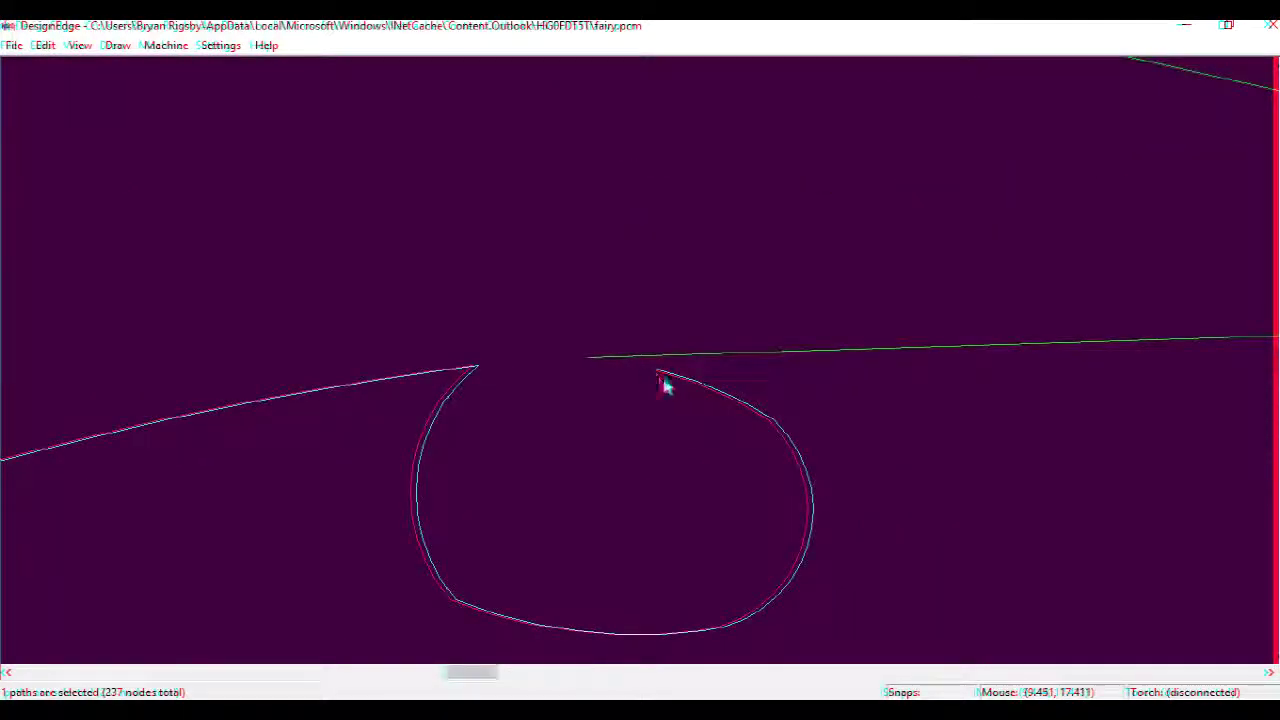
key("t")
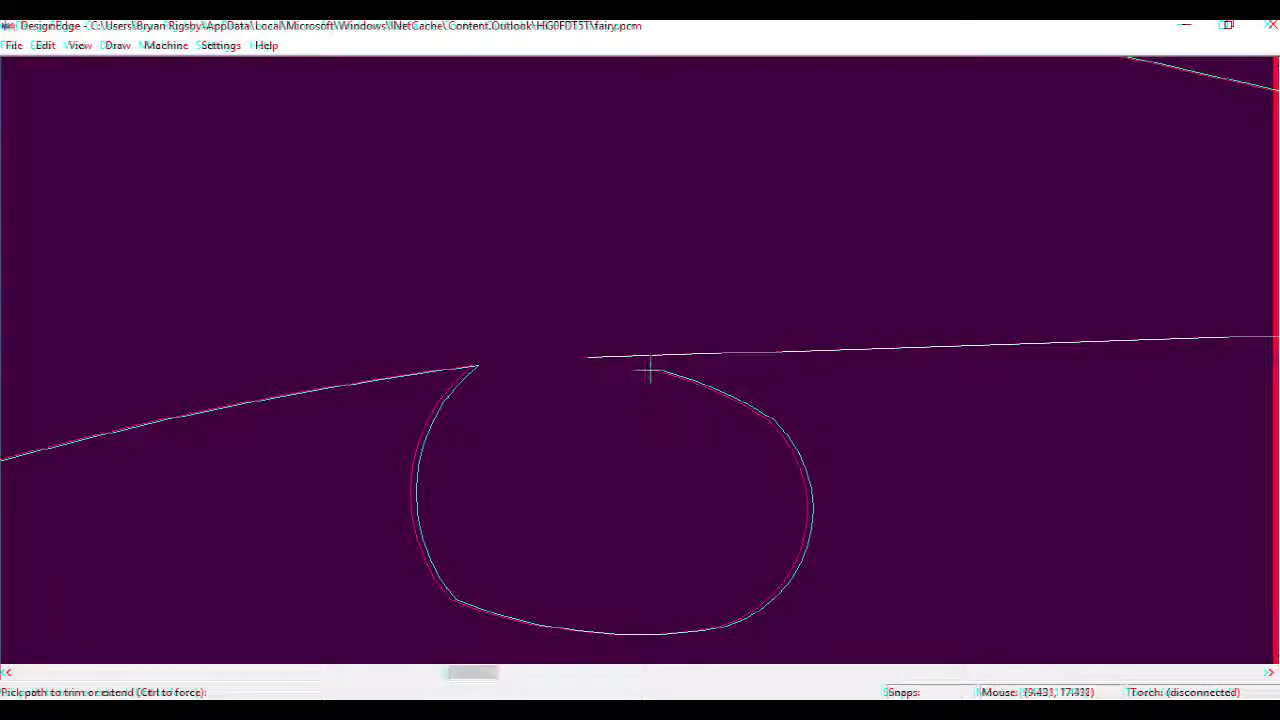
left_click(600, 358)
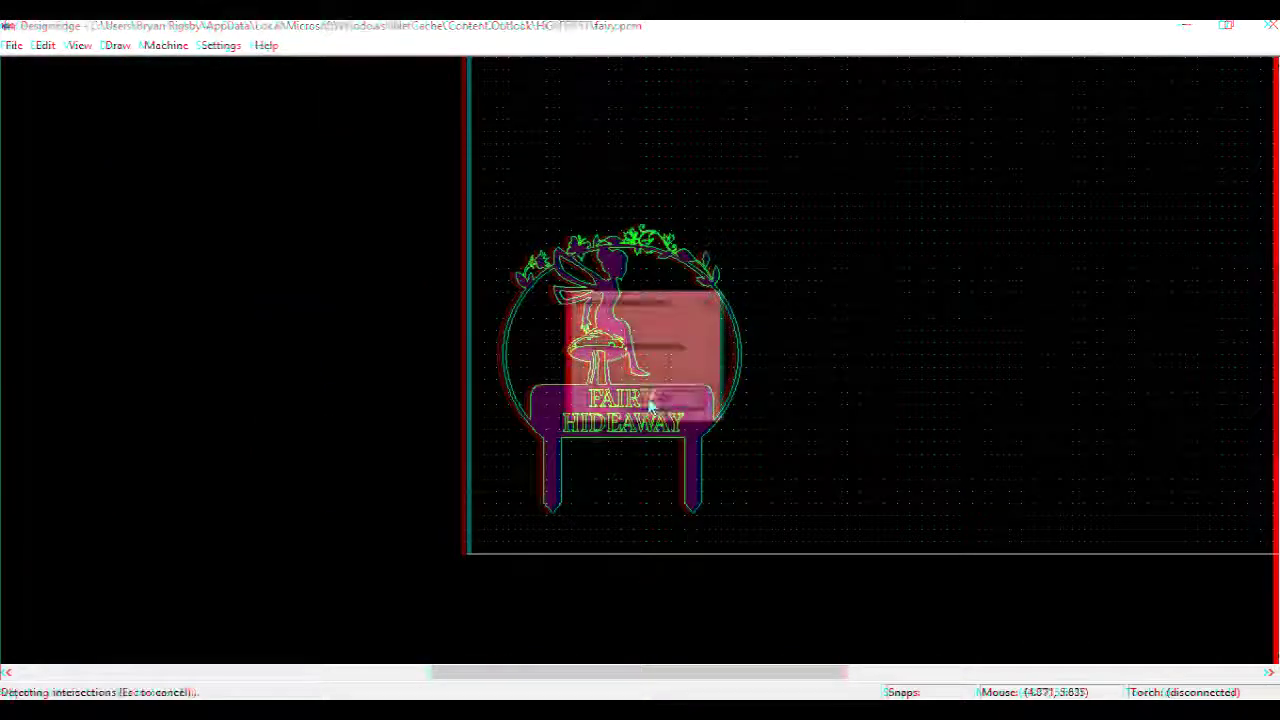
Check the whole sign for intersections and close the report.
left_click_drag(643, 305, 858, 258)
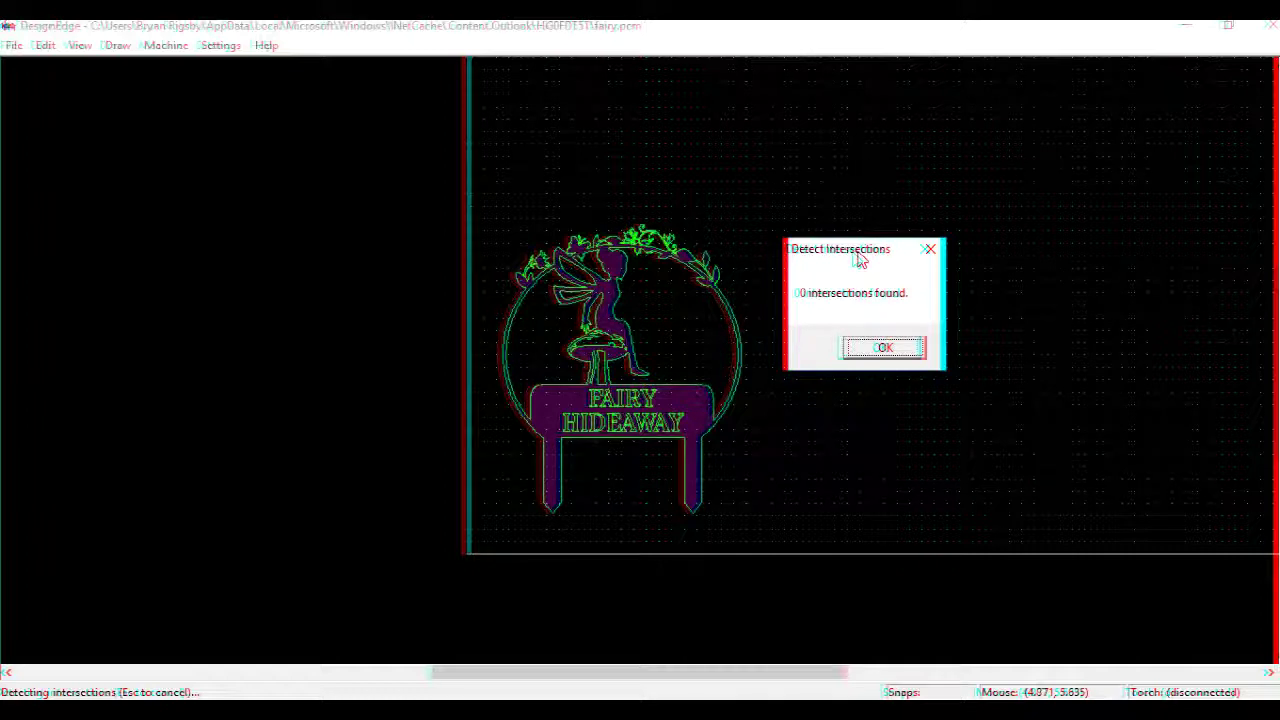
left_click(896, 356)
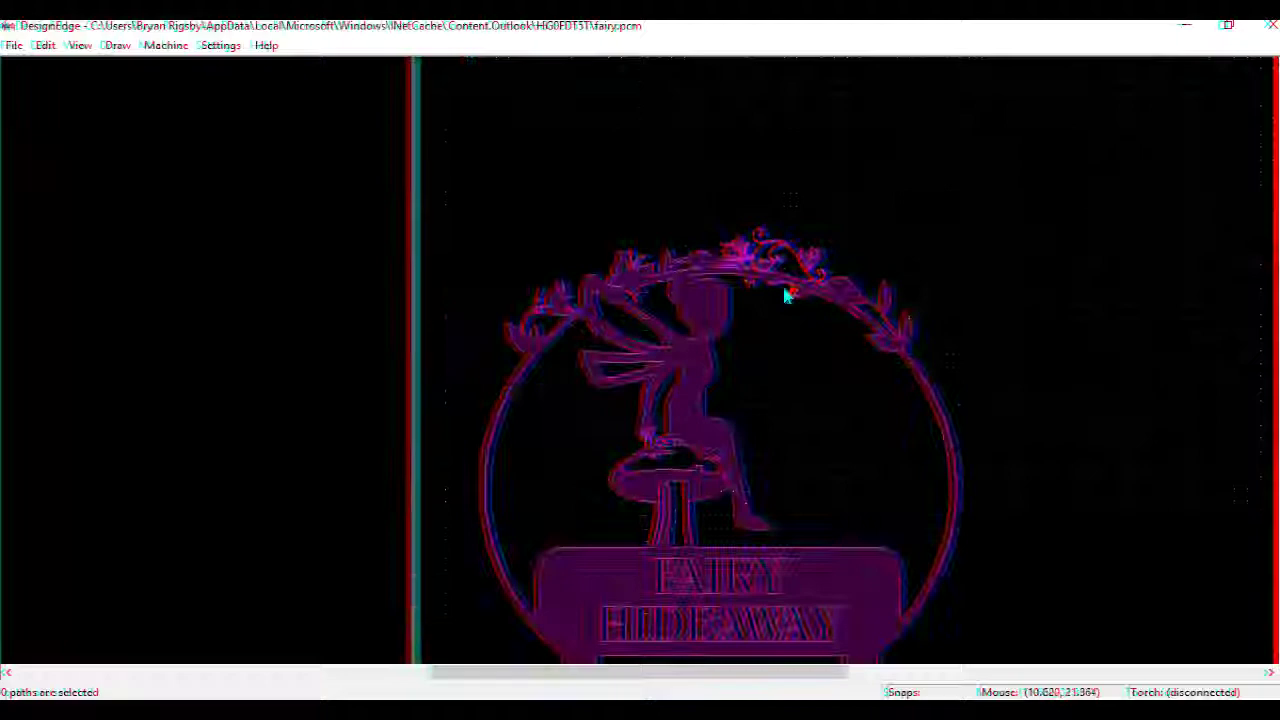
Convert the sign to cut paths with a lead-in near the left stake's tip and automatic hole conversion, and inspect the lettering's lead-ins.
scroll(798, 282, "up", 1)
scroll(714, 440, "down", 1)
scroll(654, 400, "down", 2)
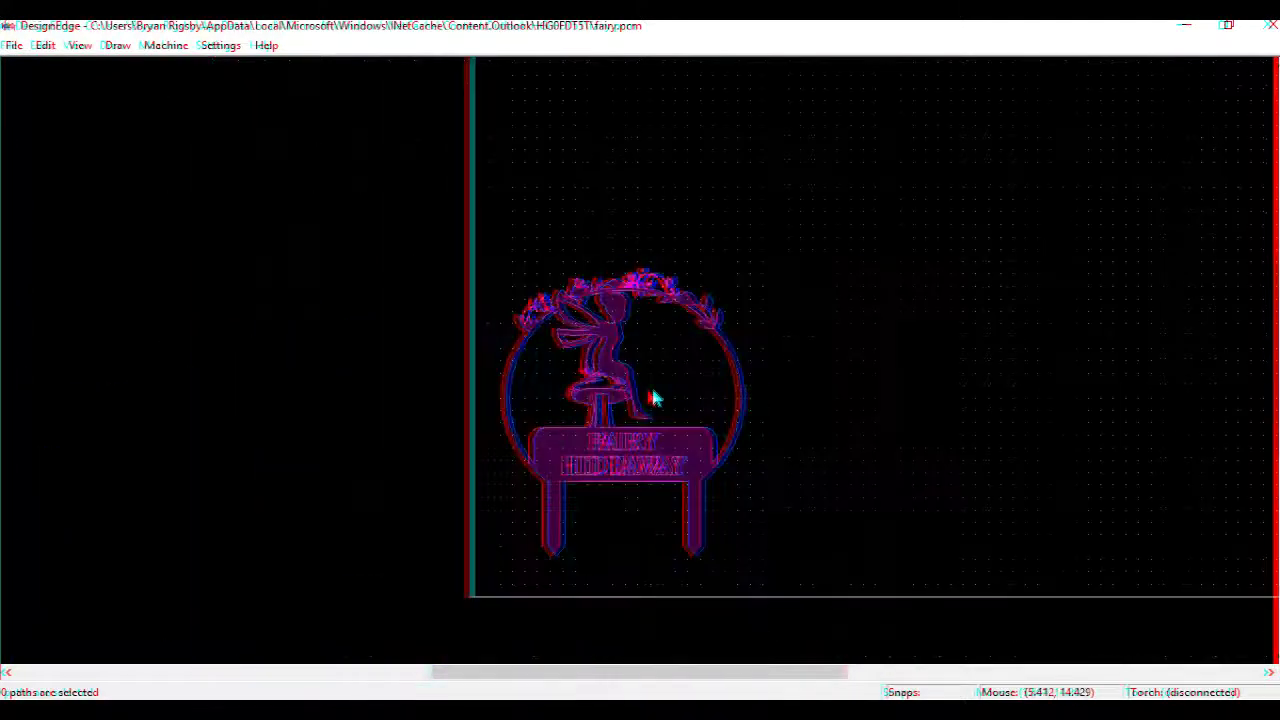
scroll(623, 408, "up", 3)
key("ctrl+t")
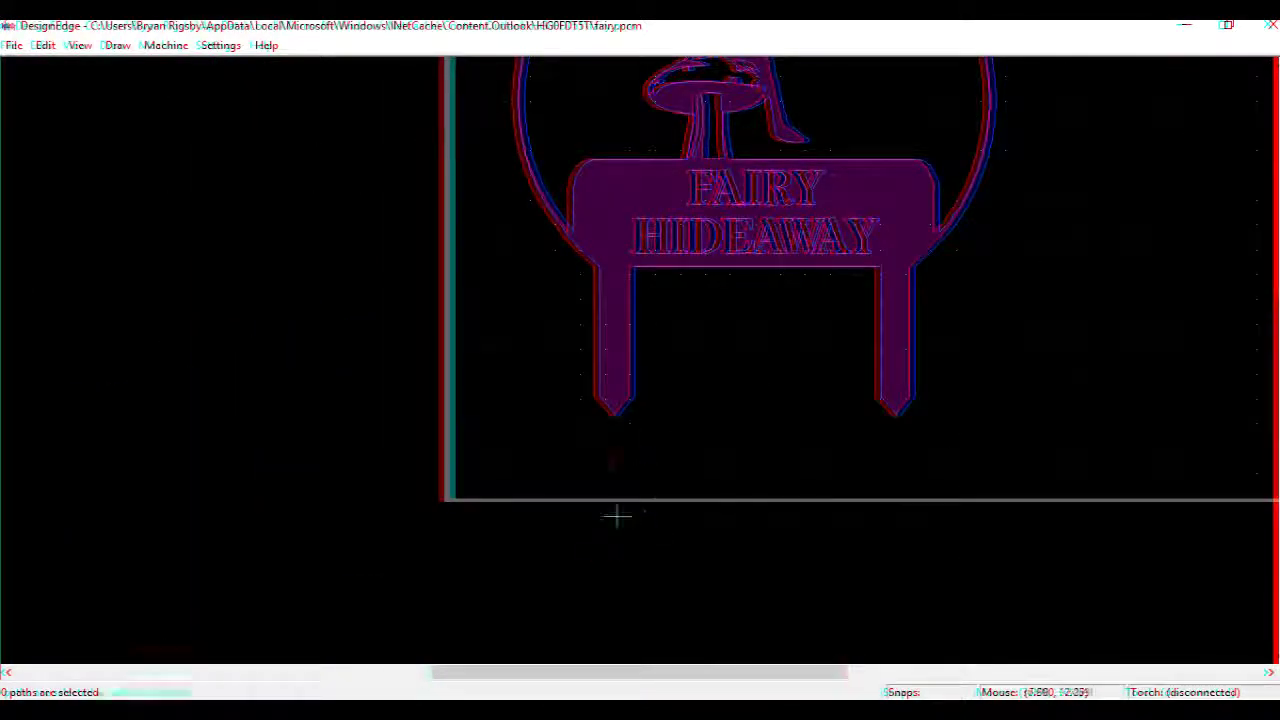
left_click(617, 430)
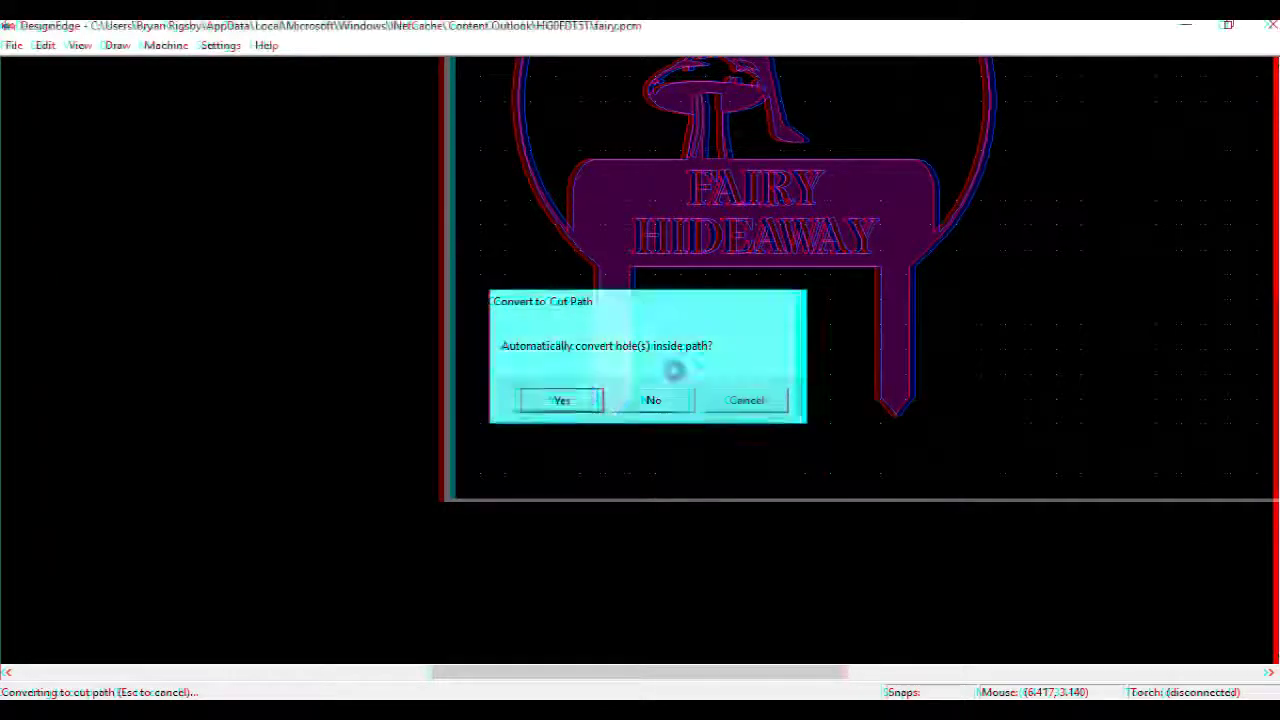
key("Return")
middle_click(817, 242)
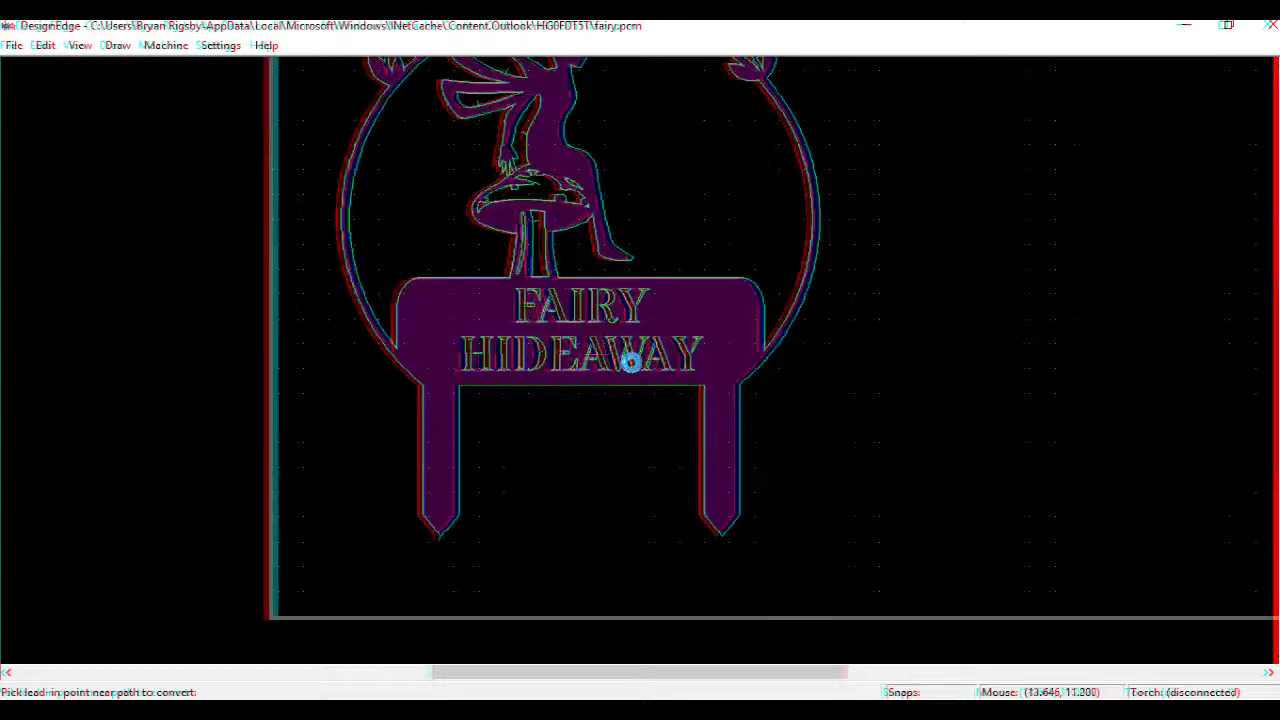
scroll(630, 363, "up", 5)
scroll(779, 248, "down", 1)
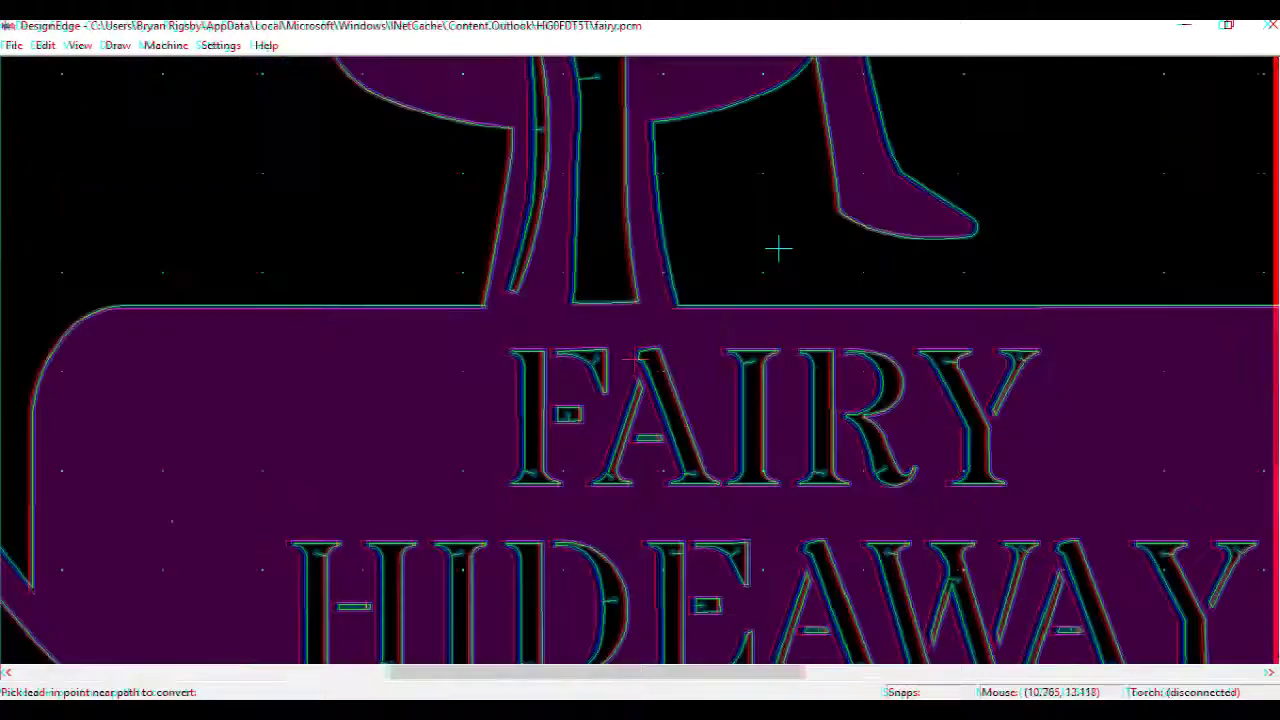
scroll(779, 248, "down", 4)
key("Escape")
left_click(641, 363)
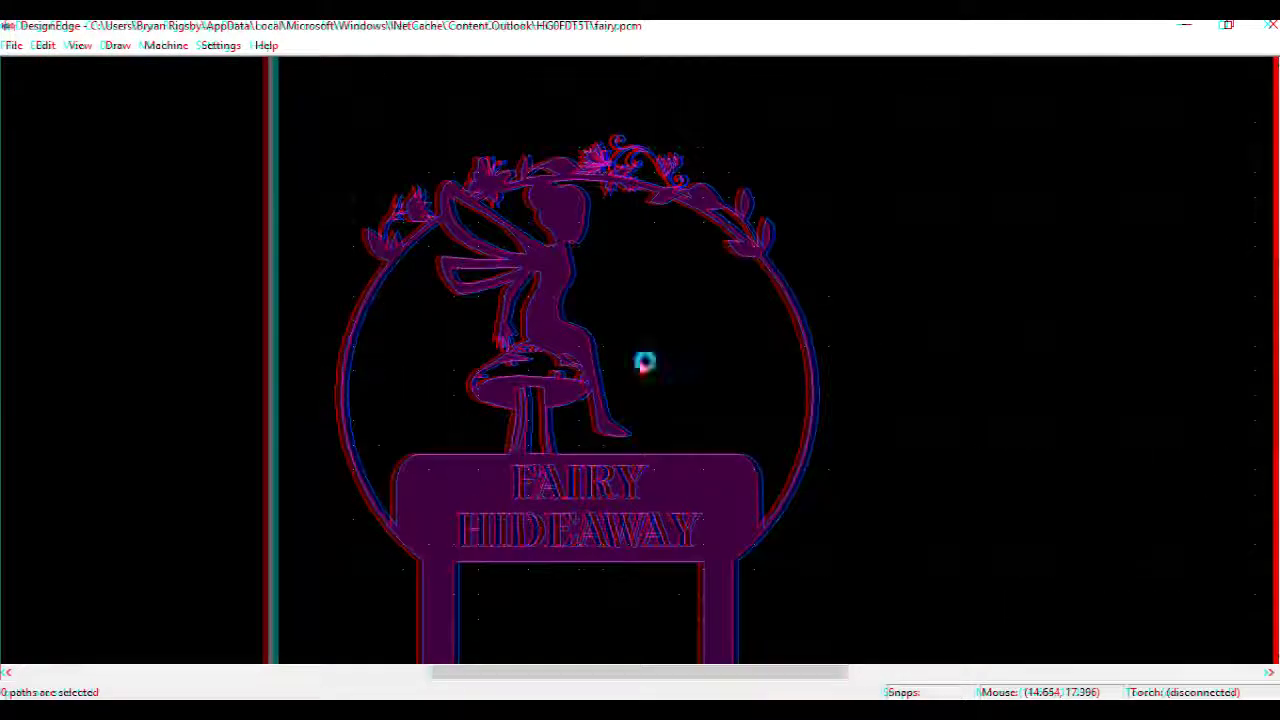
Select the entire converted sign and detect intersections between its cut paths.
scroll(700, 360, "down", 2)
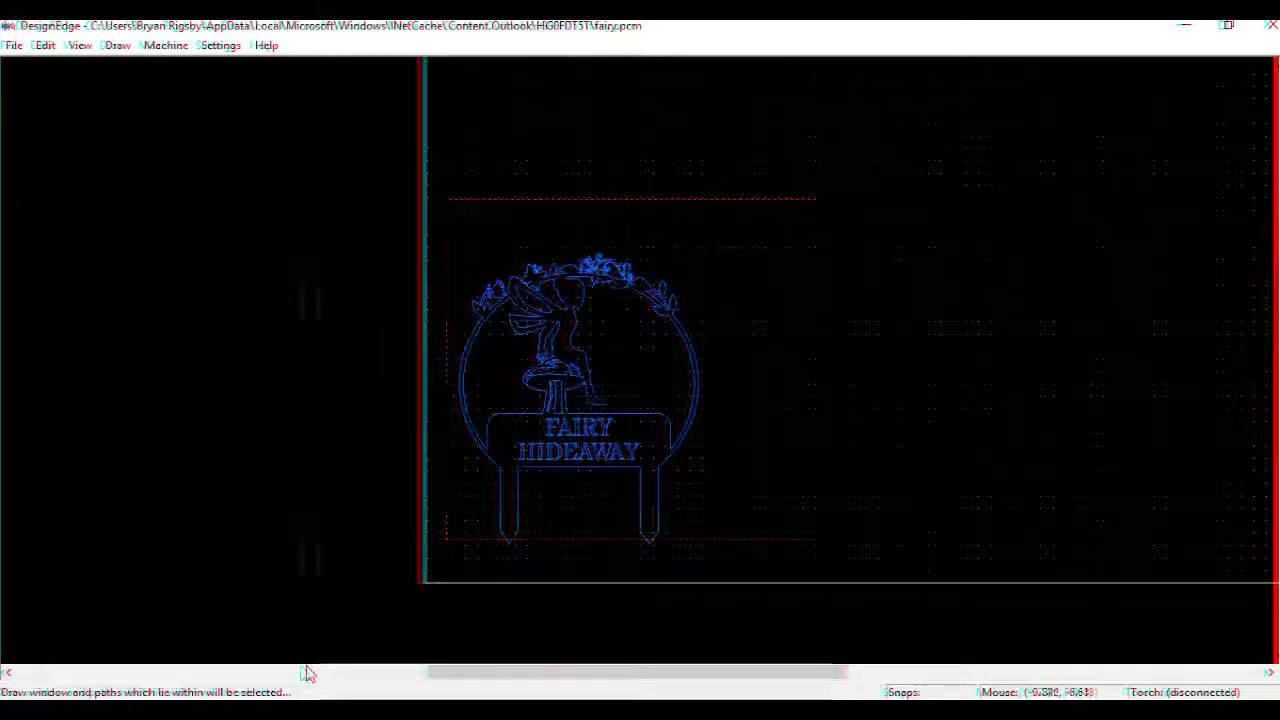
left_click_drag(304, 667, 302, 668)
key("i")
left_click(677, 402)
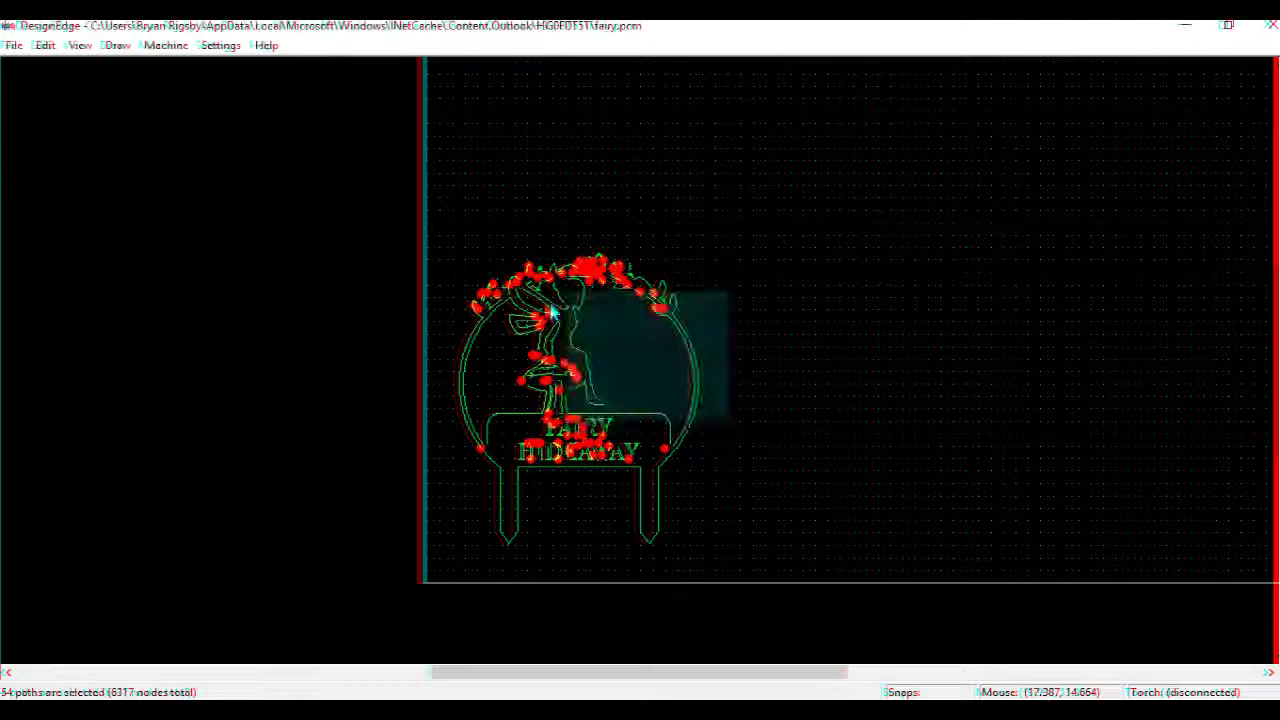
Examine the marked intersection points in the leaf cluster on the ring's upper right.
scroll(745, 289, "up", 2)
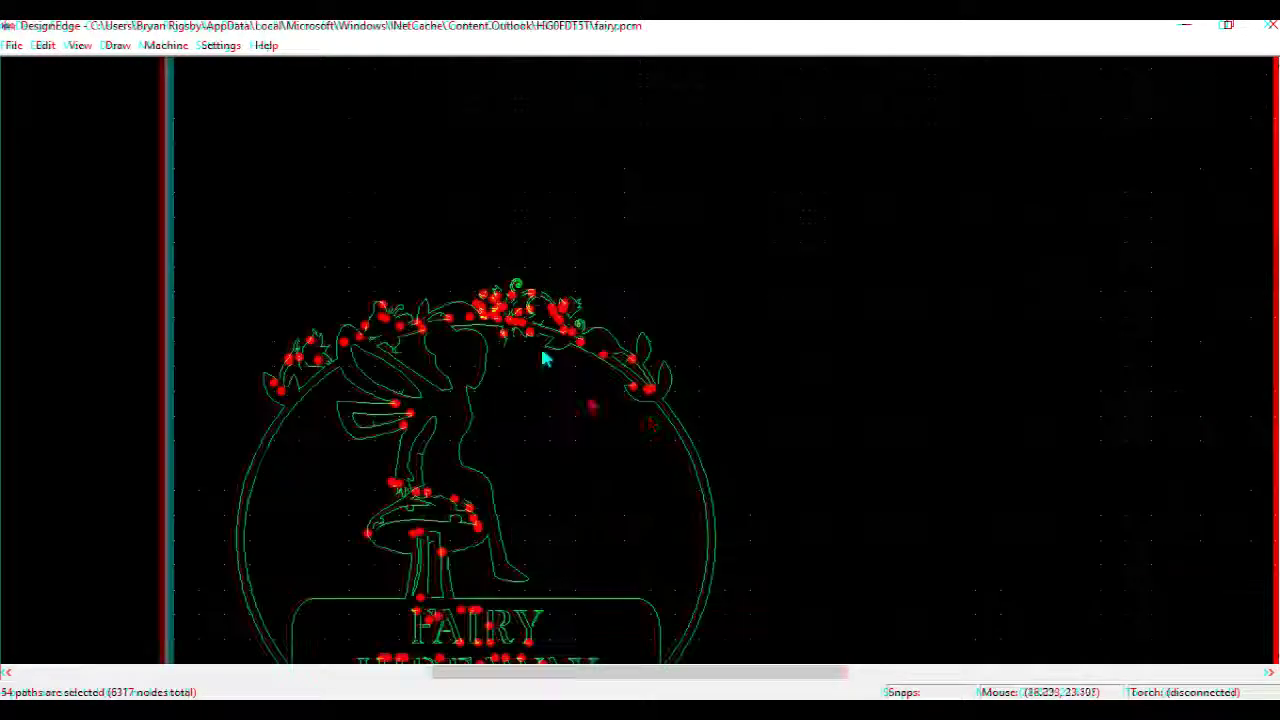
scroll(634, 371, "up", 4)
scroll(612, 370, "up", 2)
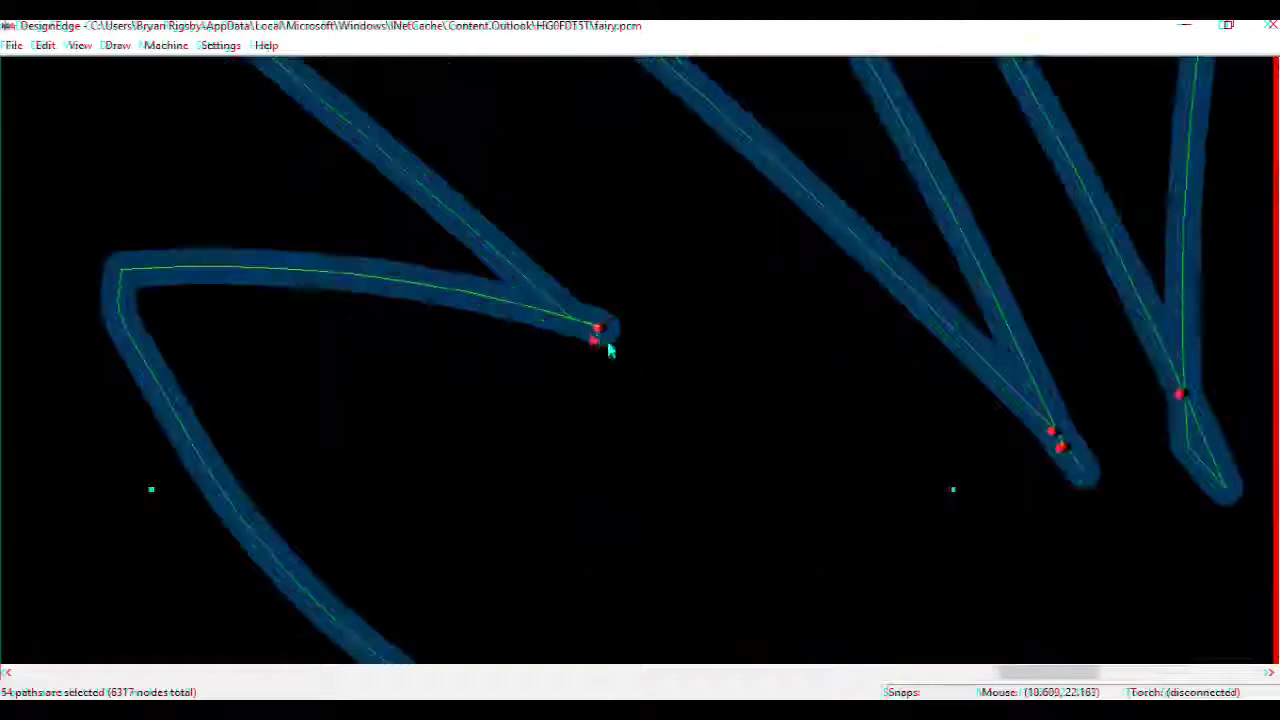
scroll(634, 366, "up", 2)
scroll(643, 369, "down", 6)
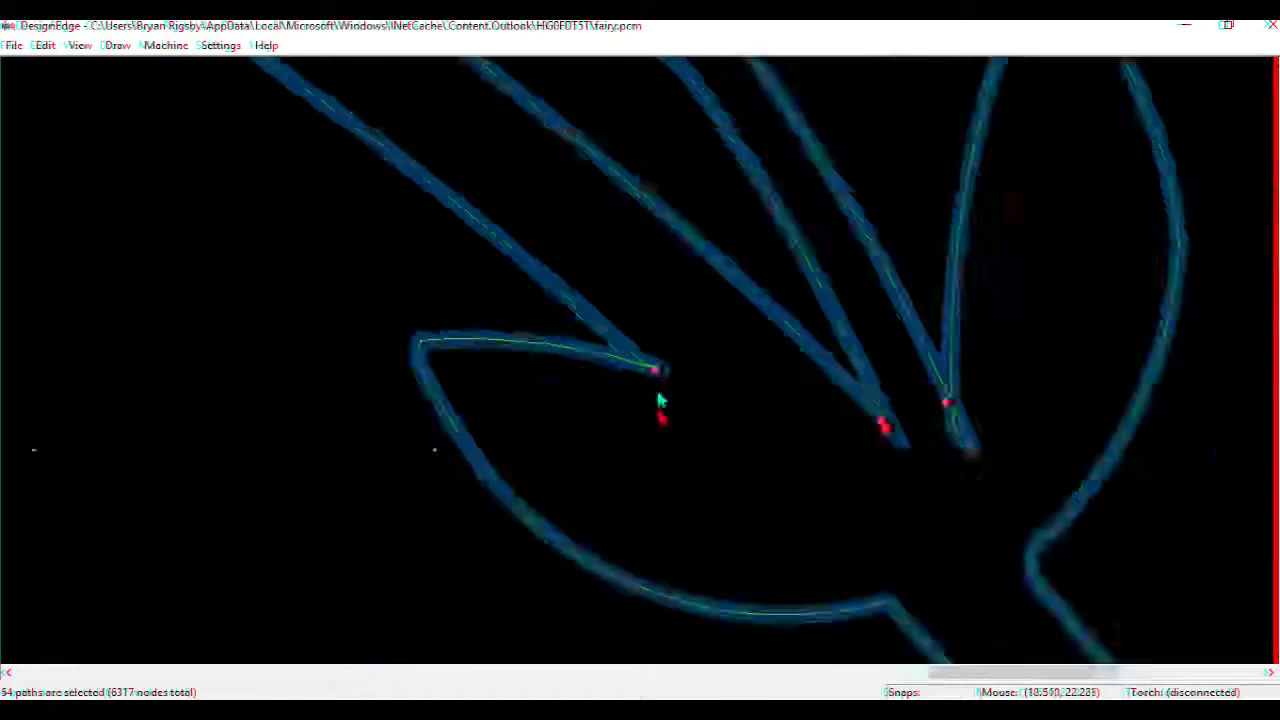
scroll(646, 363, "up", 2)
scroll(565, 375, "down", 3)
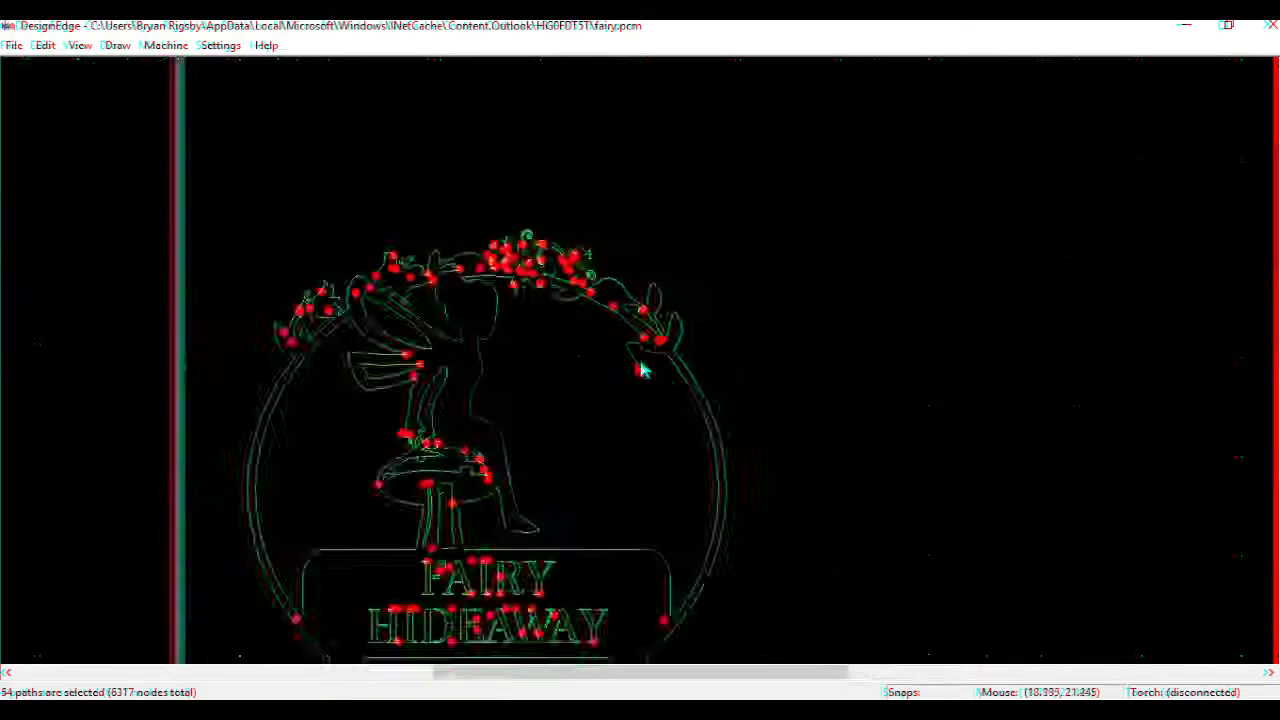
Delete all selected cut paths and undo back to the unconverted sign.
key("Delete")
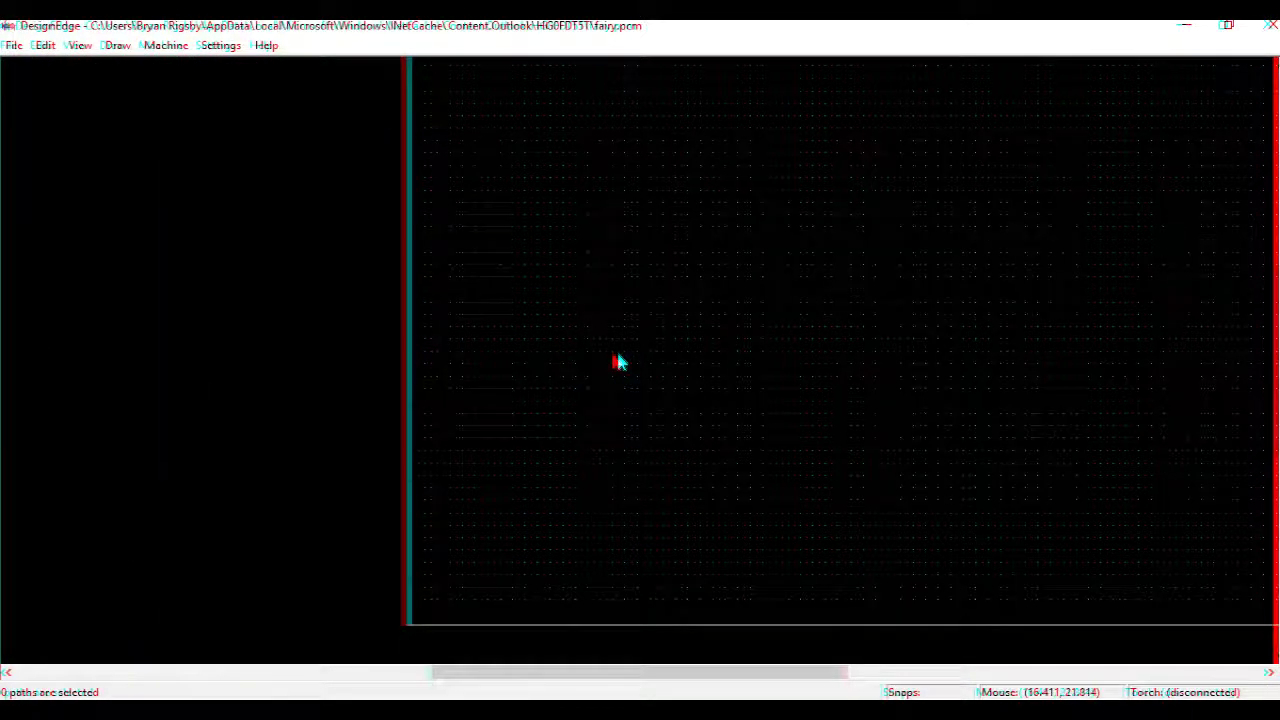
key("ctrl+z")
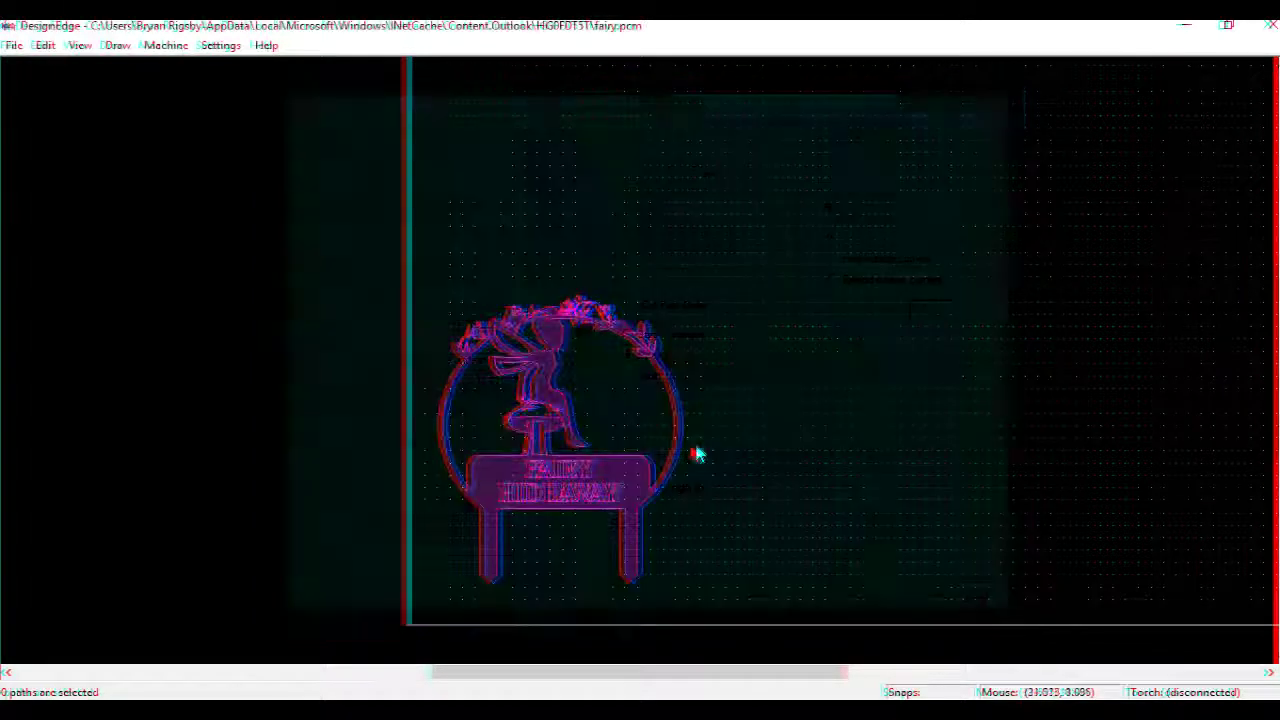
Convert the sign to cut paths again from a lead-in point at the left stake's tip, automatically converting the holes inside.
scroll(577, 531, "up", 3)
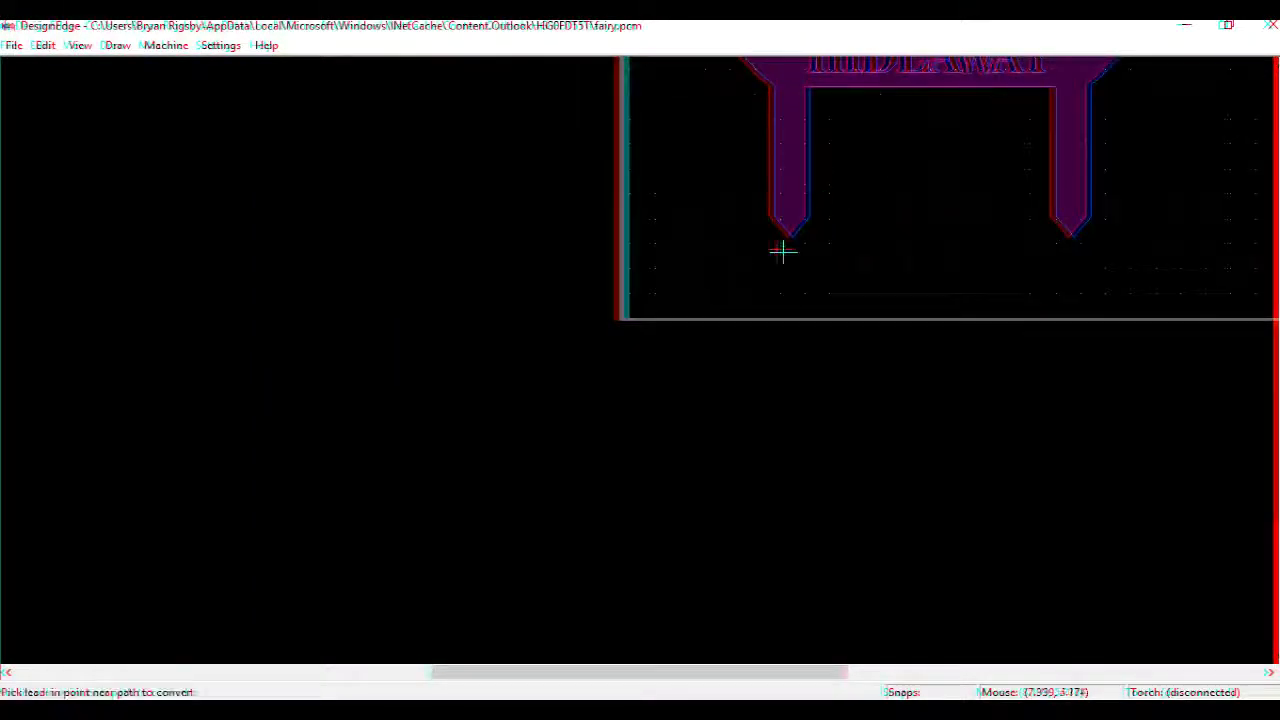
left_click(791, 240)
left_click(560, 400)
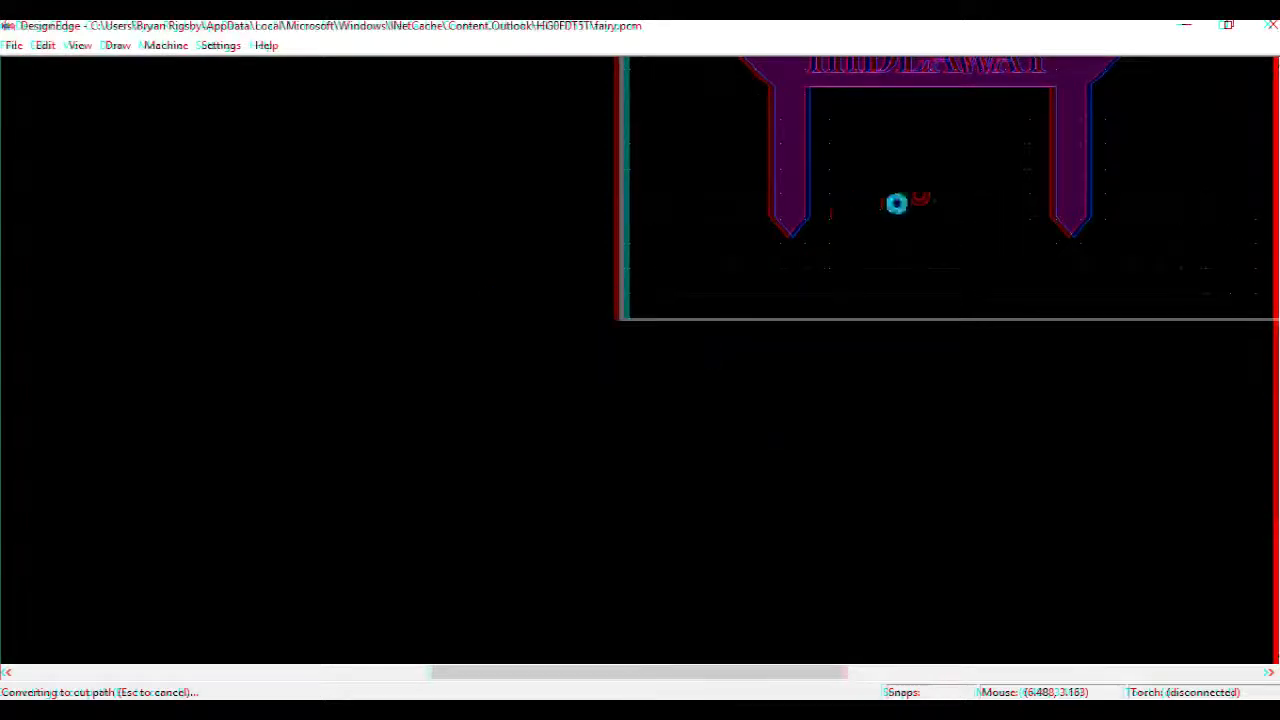
Check the converted cut paths for marked intersections around the flower and vine cluster on the ring's upper right.
scroll(643, 366, "down", 3)
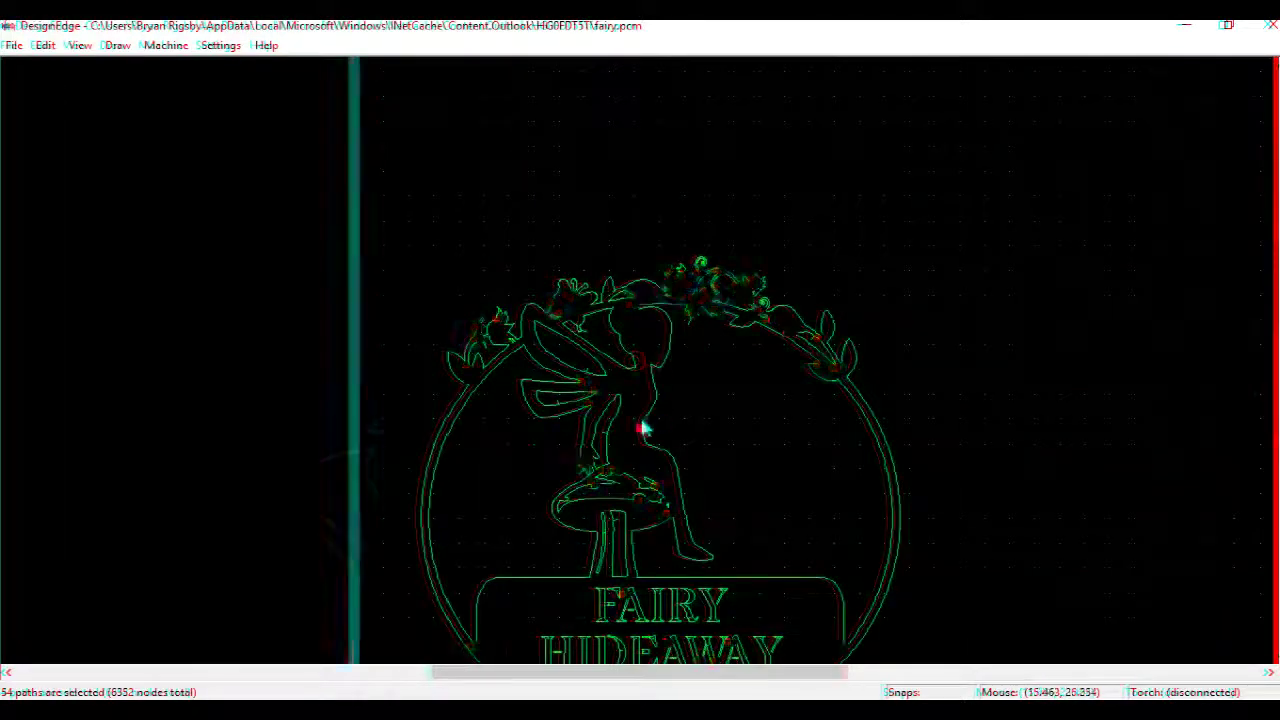
scroll(643, 428, "up", 6)
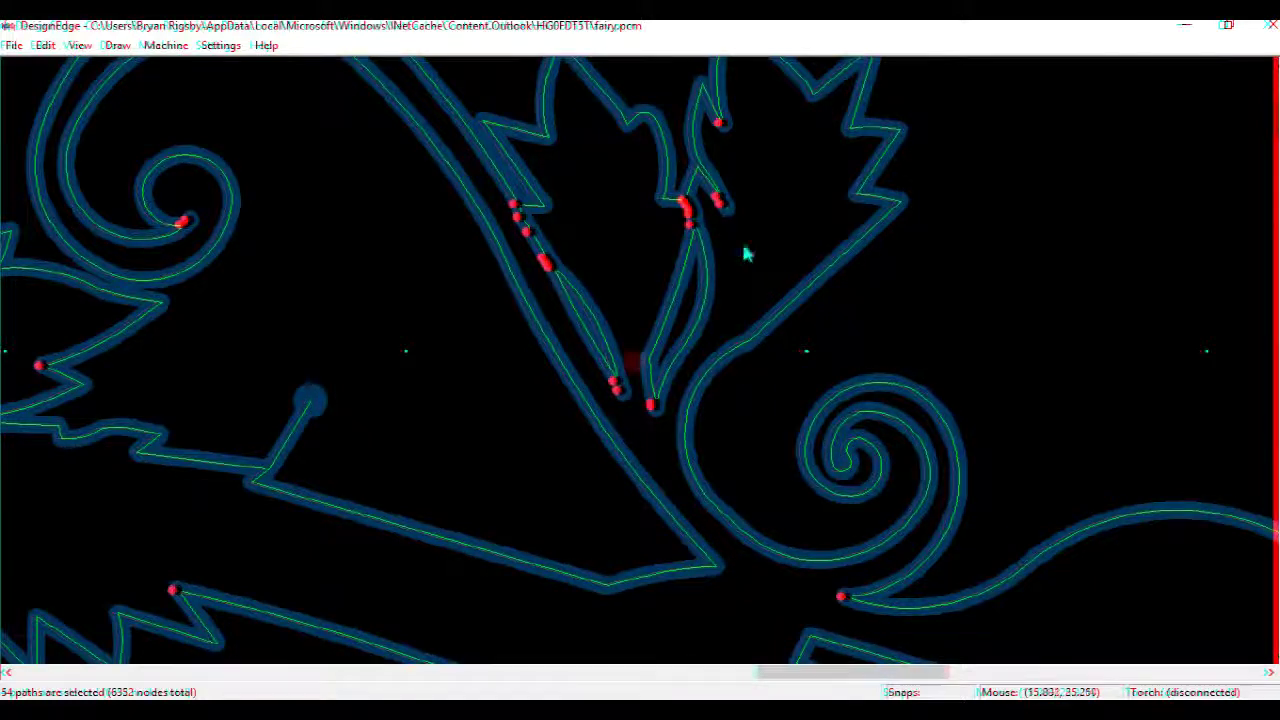
scroll(746, 251, "down", 2)
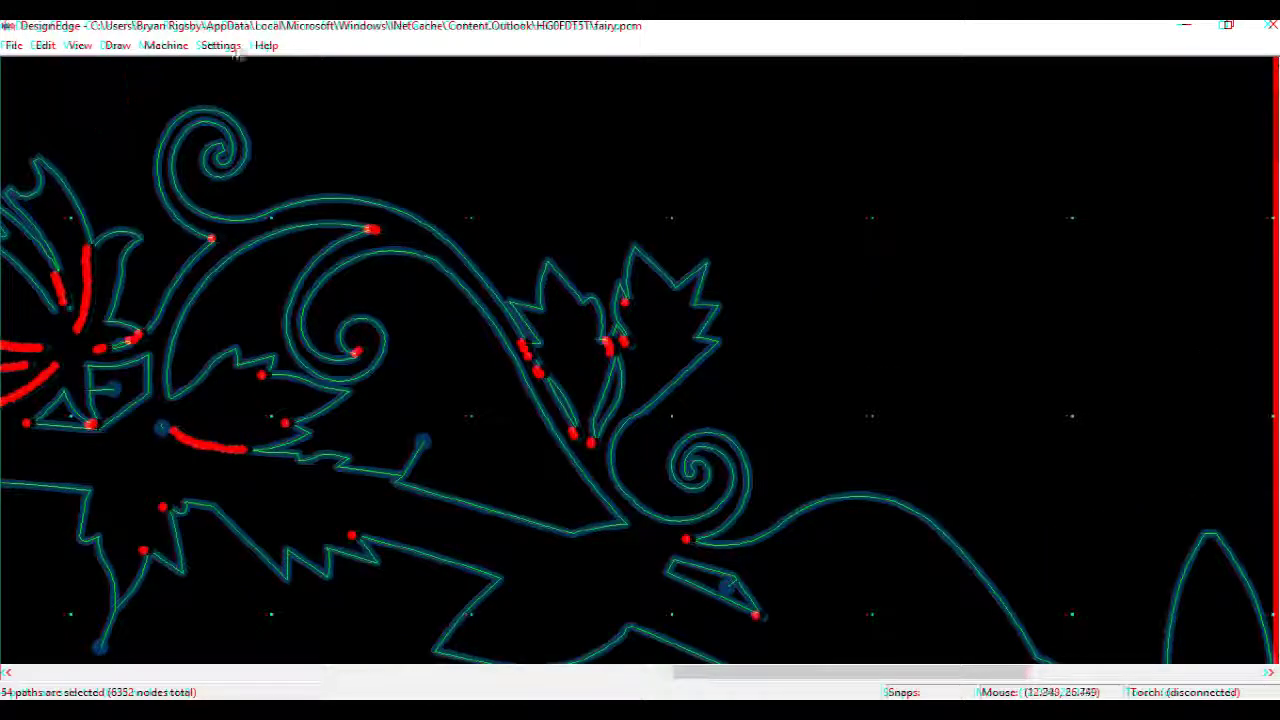
key("F2")
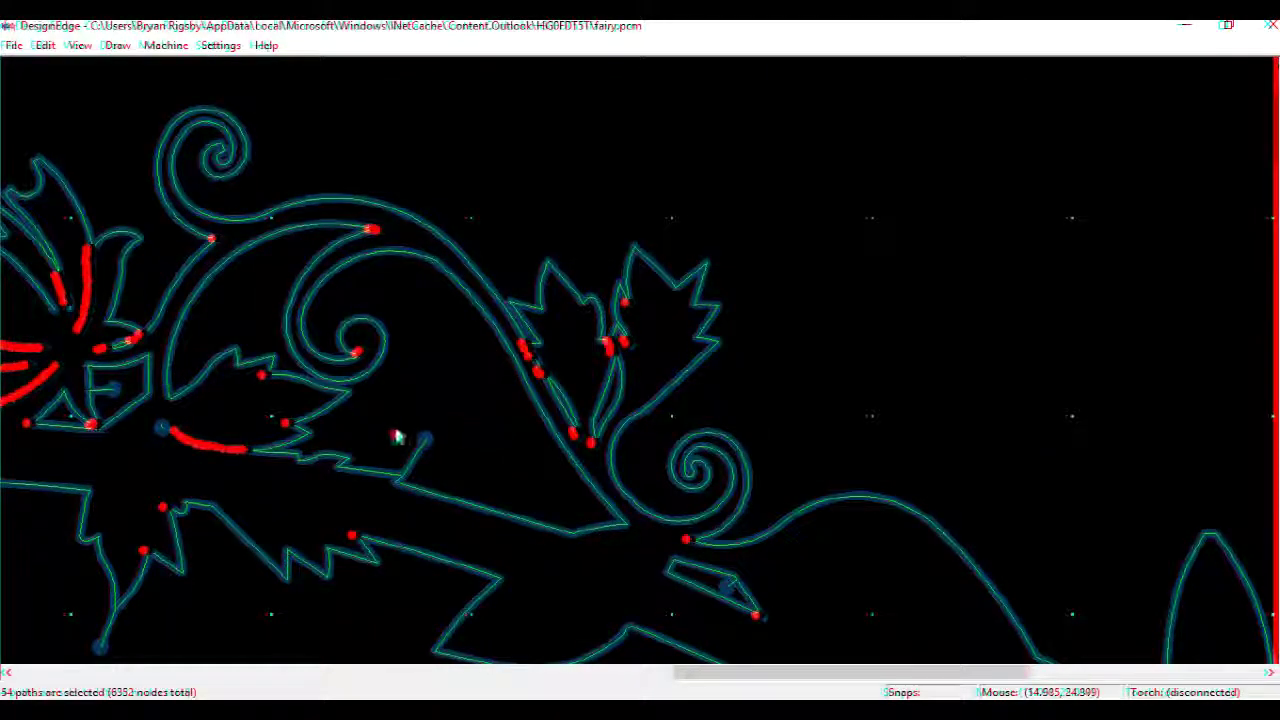
scroll(622, 366, "down", 1)
scroll(650, 367, "up", 2)
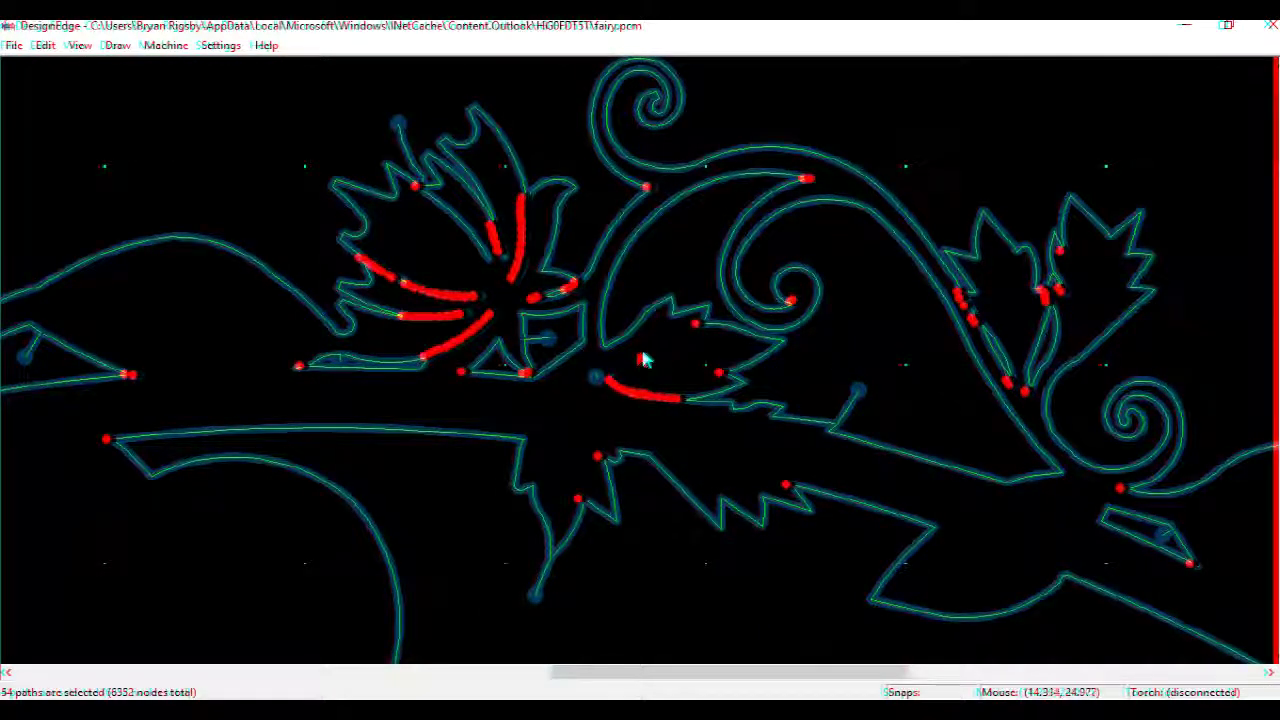
Examine the overlapping kerf widths at the vine's spiral tip and between the notches of the twin leaves.
scroll(646, 362, "up", 2)
scroll(714, 305, "down", 3)
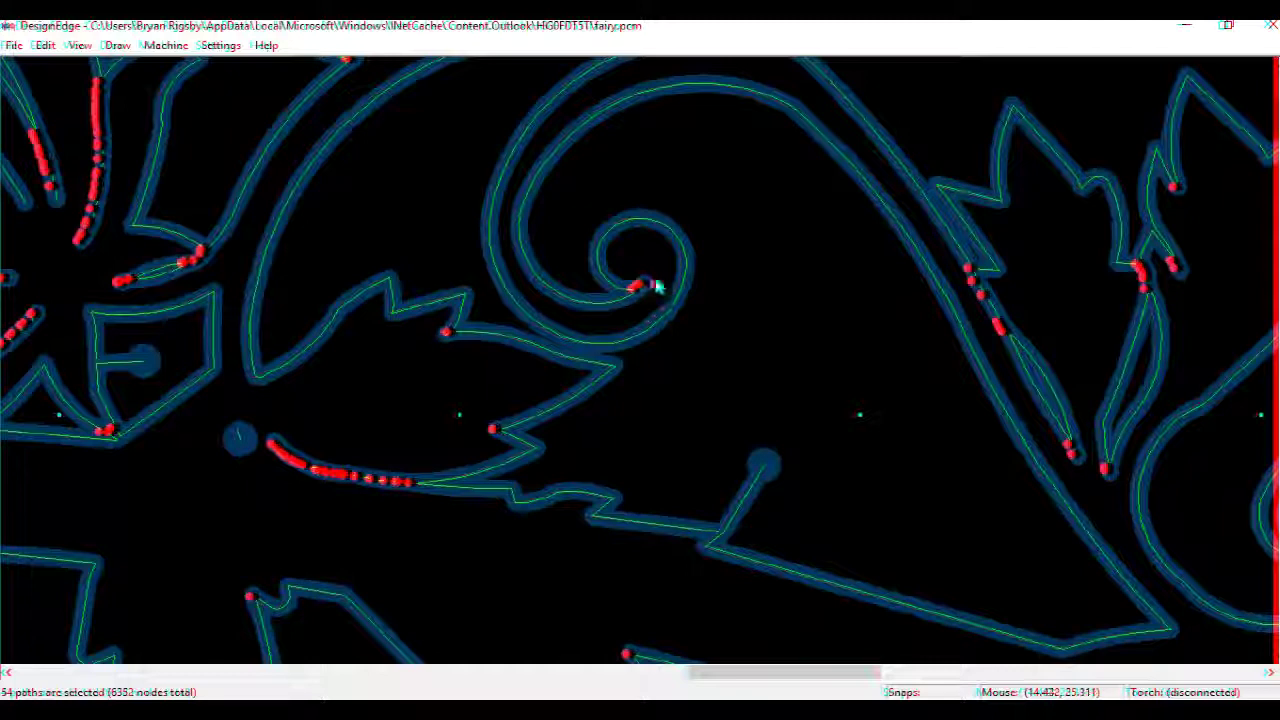
scroll(651, 288, "up", 1)
scroll(920, 352, "up", 2)
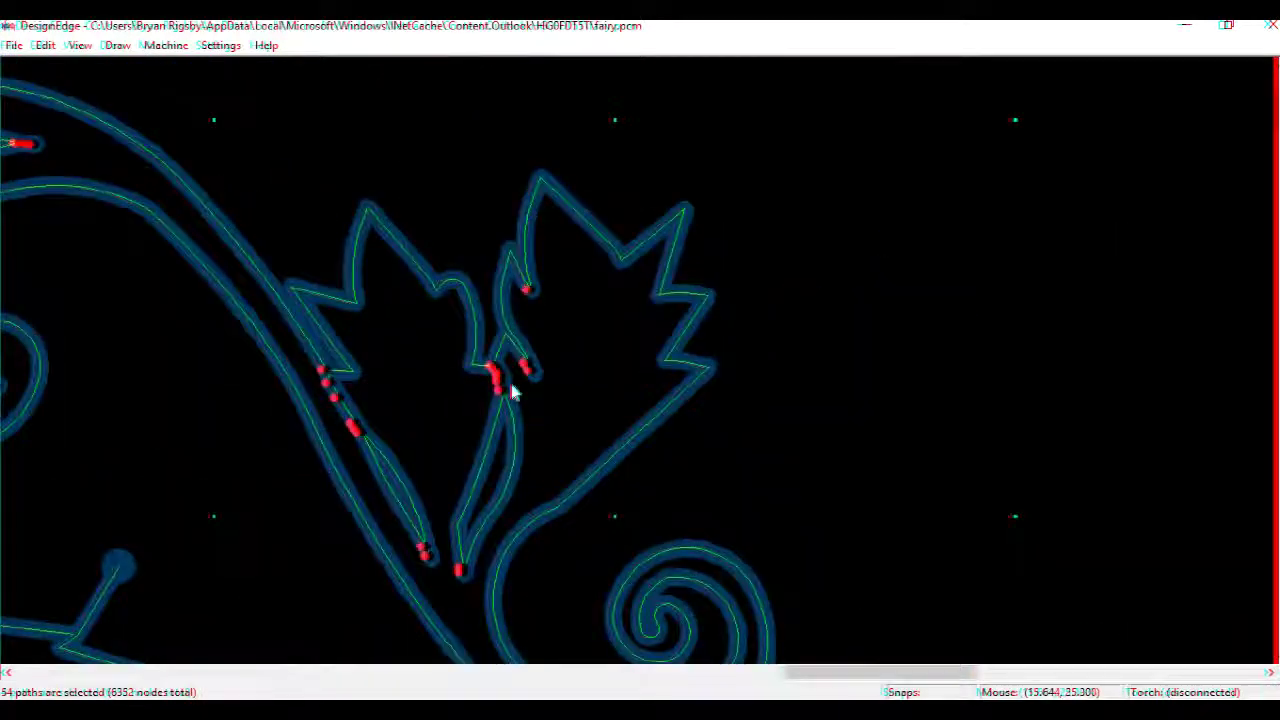
scroll(640, 365, "up", 2)
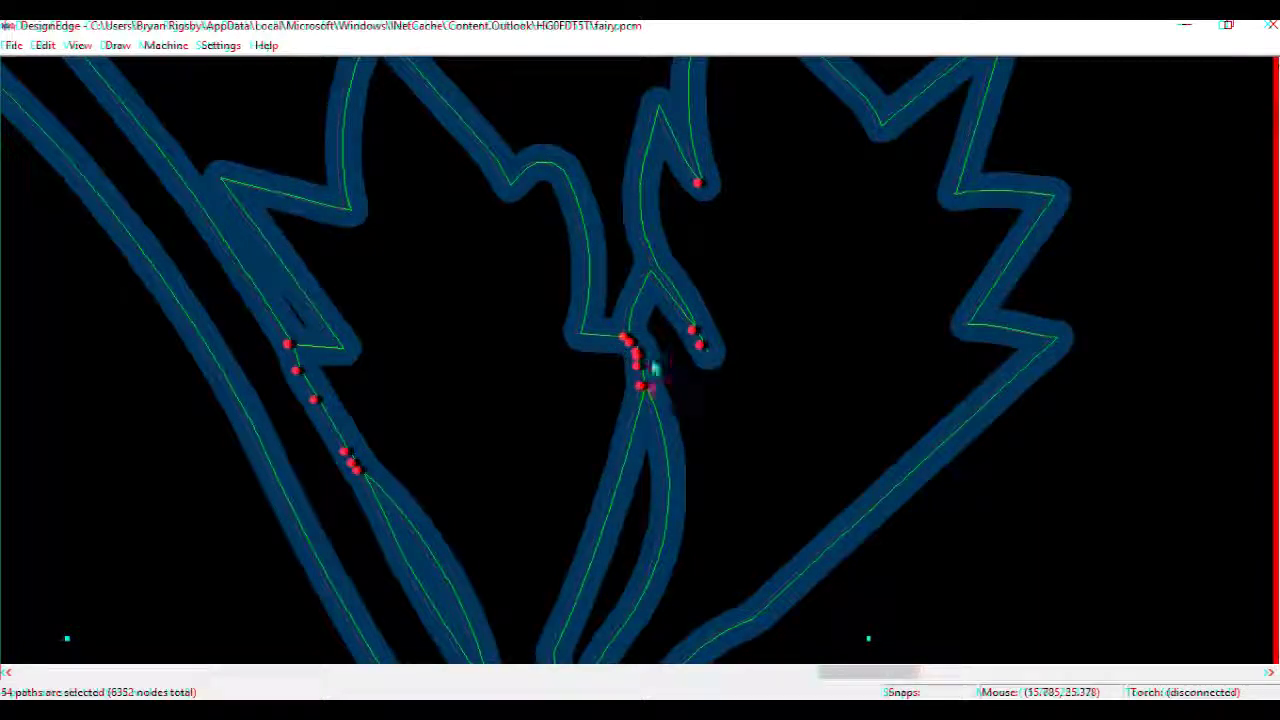
scroll(646, 380, "down", 3)
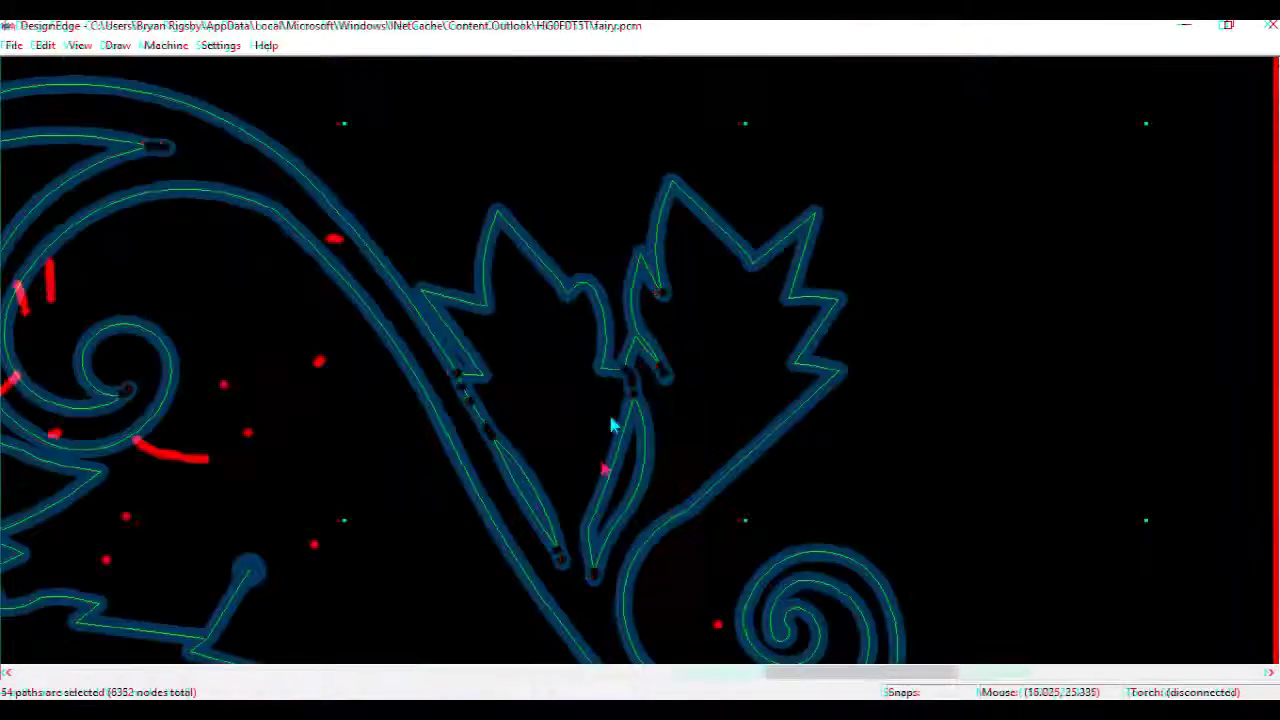
scroll(608, 408, "down", 2)
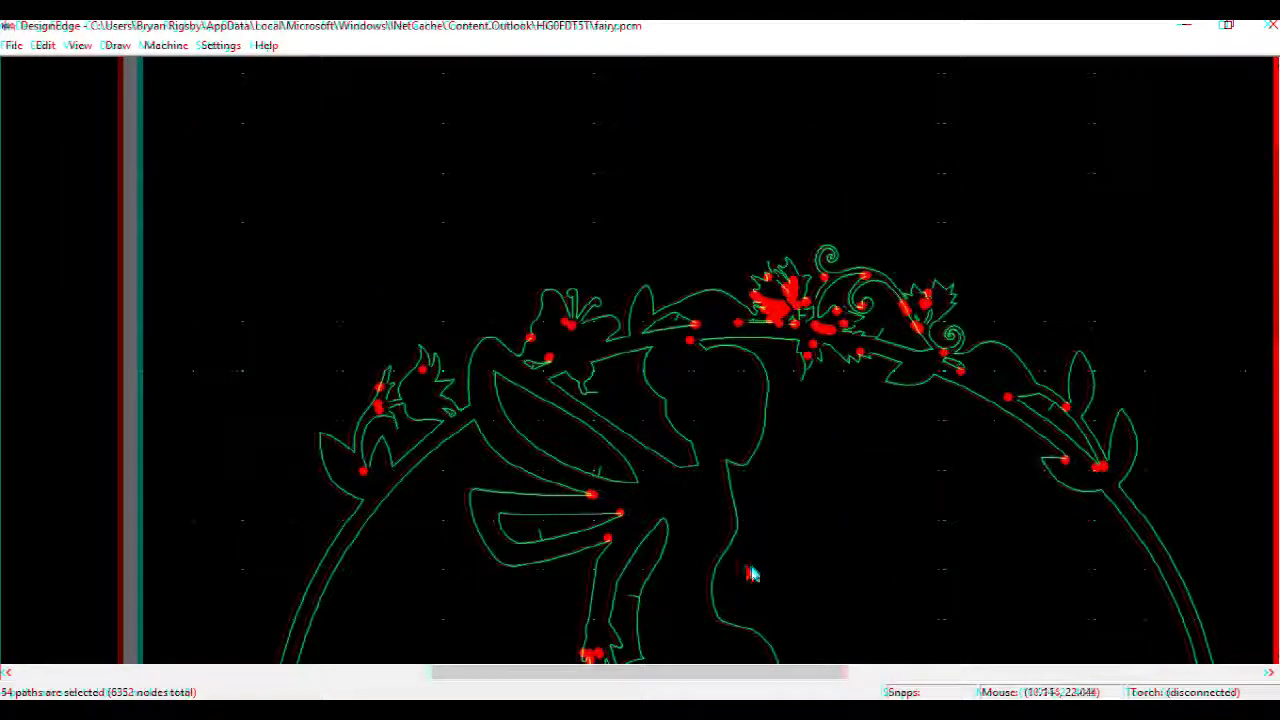
Deselect the cut paths and undo back to the unconverted sign.
scroll(726, 457, "down", 1)
left_click(745, 444)
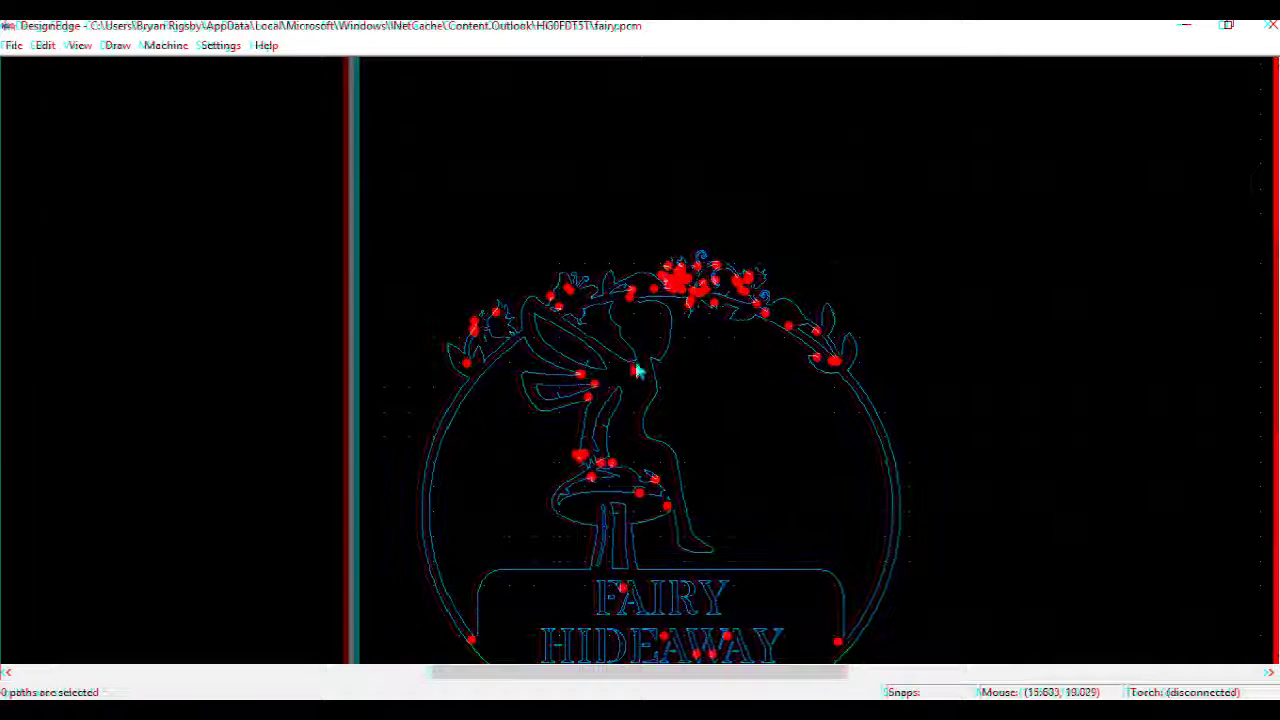
scroll(634, 371, "down", 2)
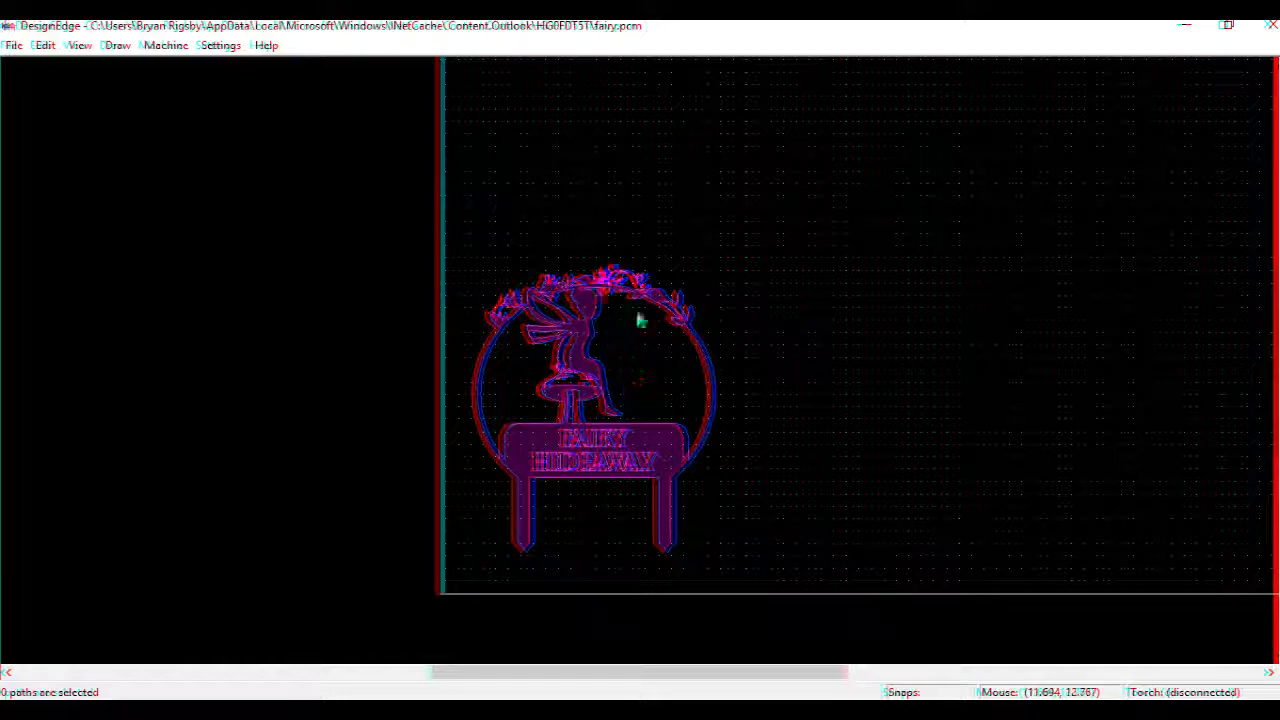
Compare a .04 diameter circle with the corners of the small opening below the vine's spiral, without placing it.
scroll(630, 330, "up", 2)
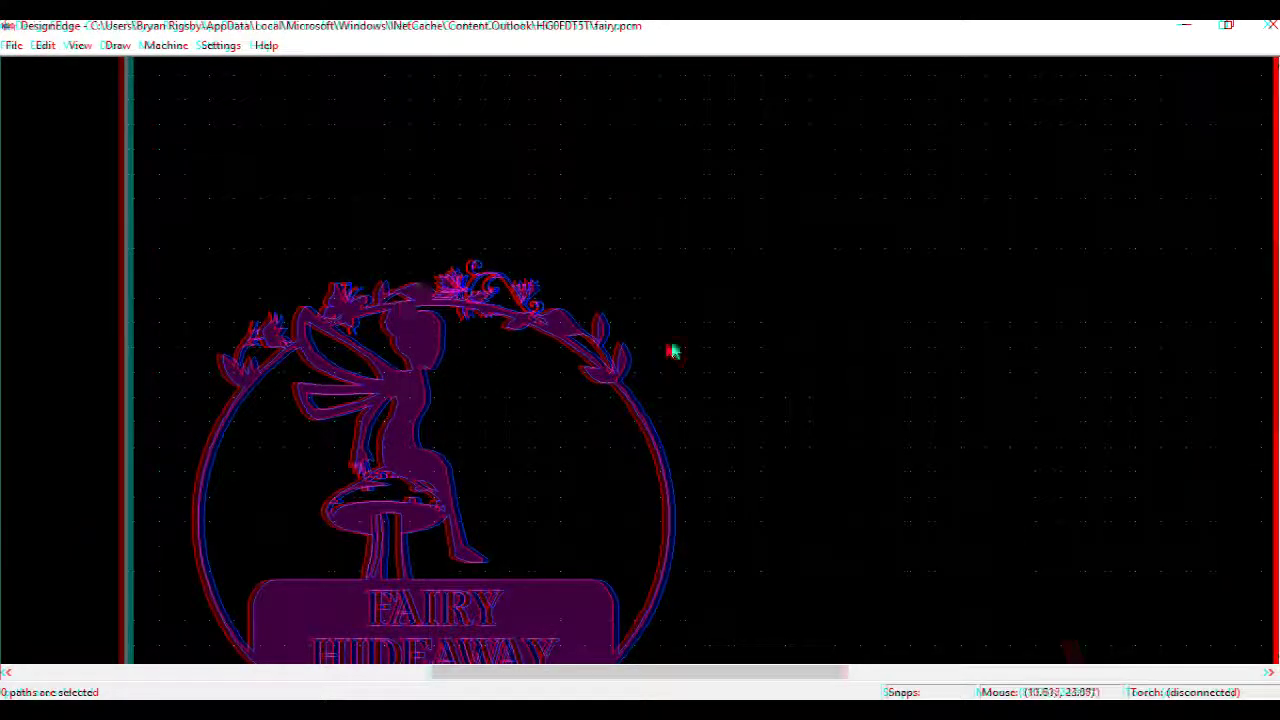
scroll(710, 355, "up", 2)
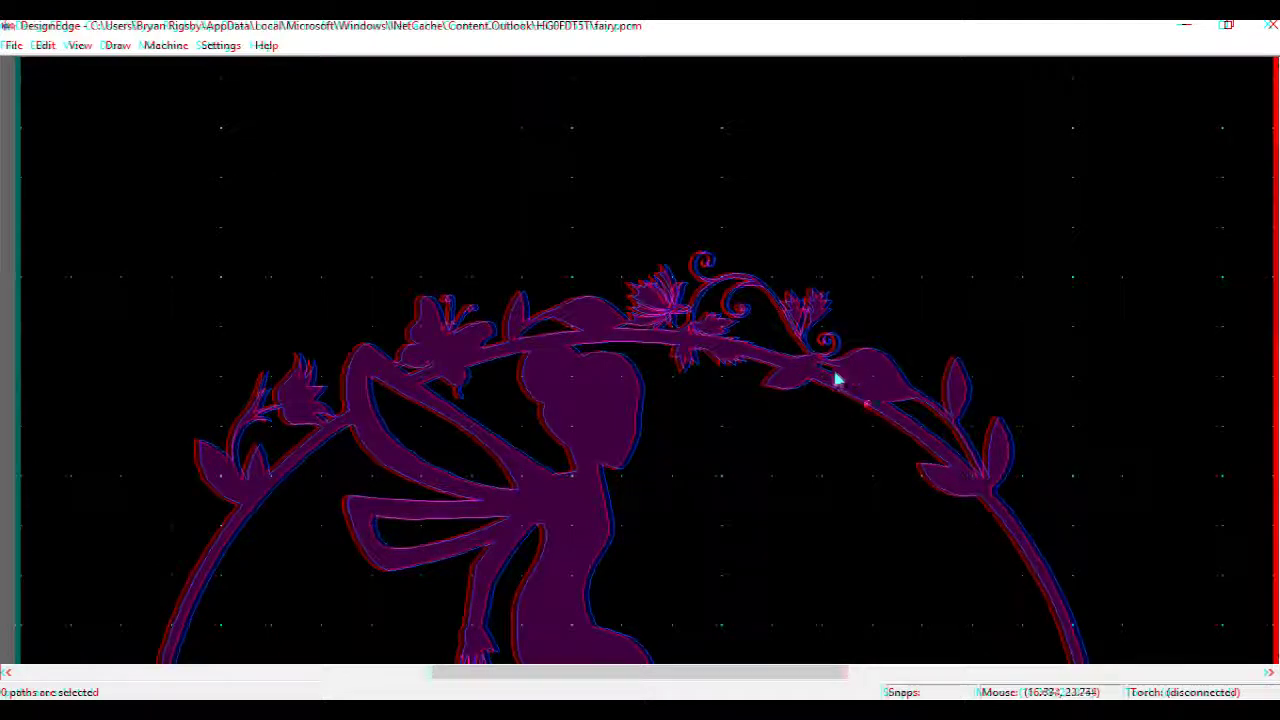
scroll(646, 372, "up", 2)
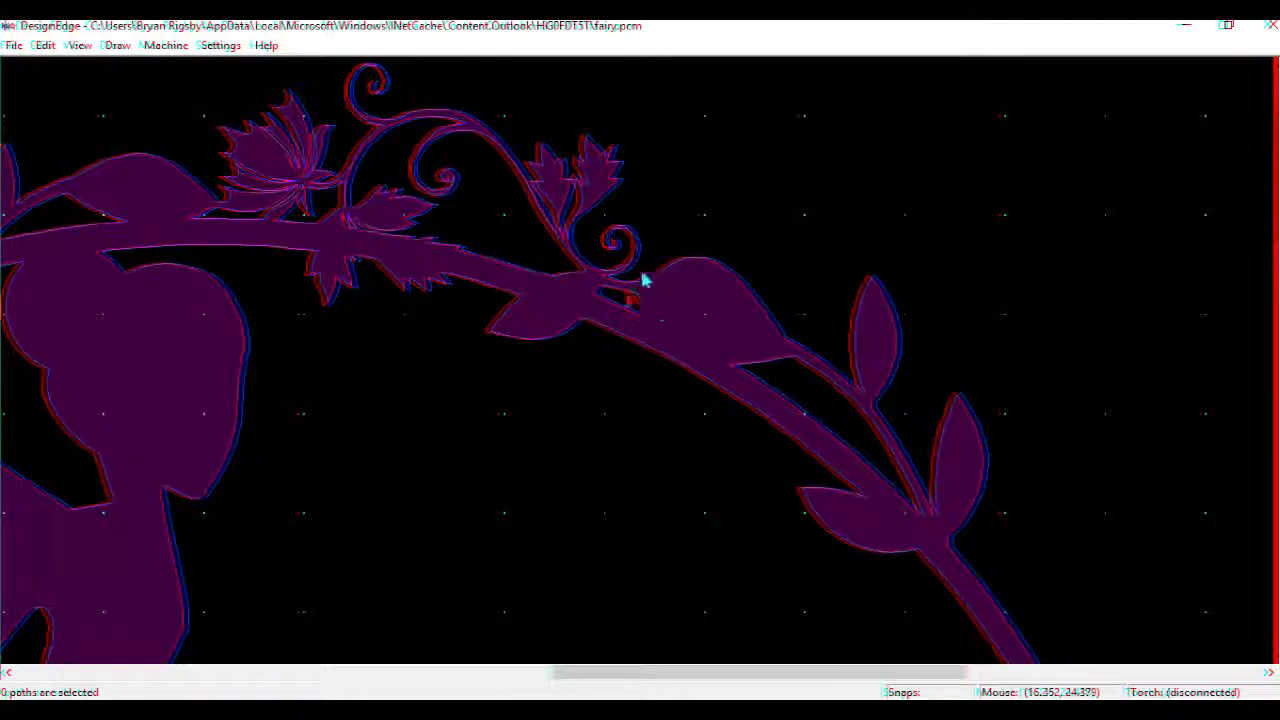
scroll(655, 335, "up", 2)
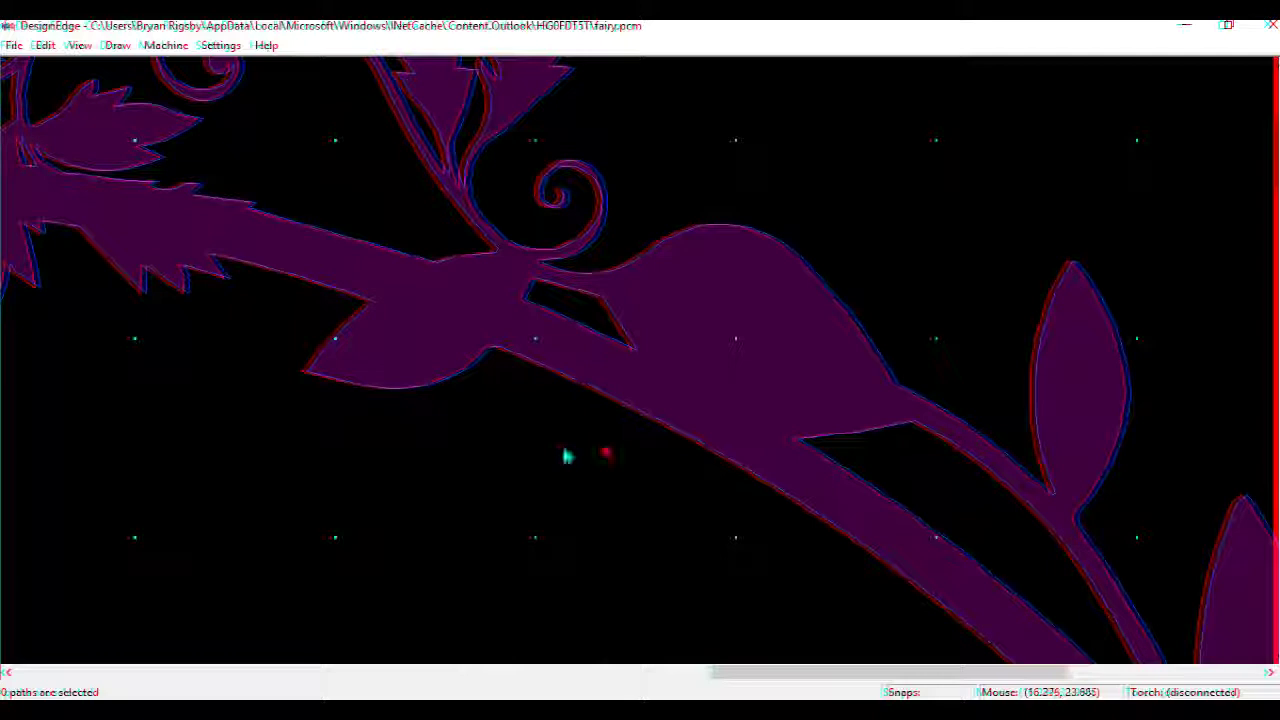
key("c")
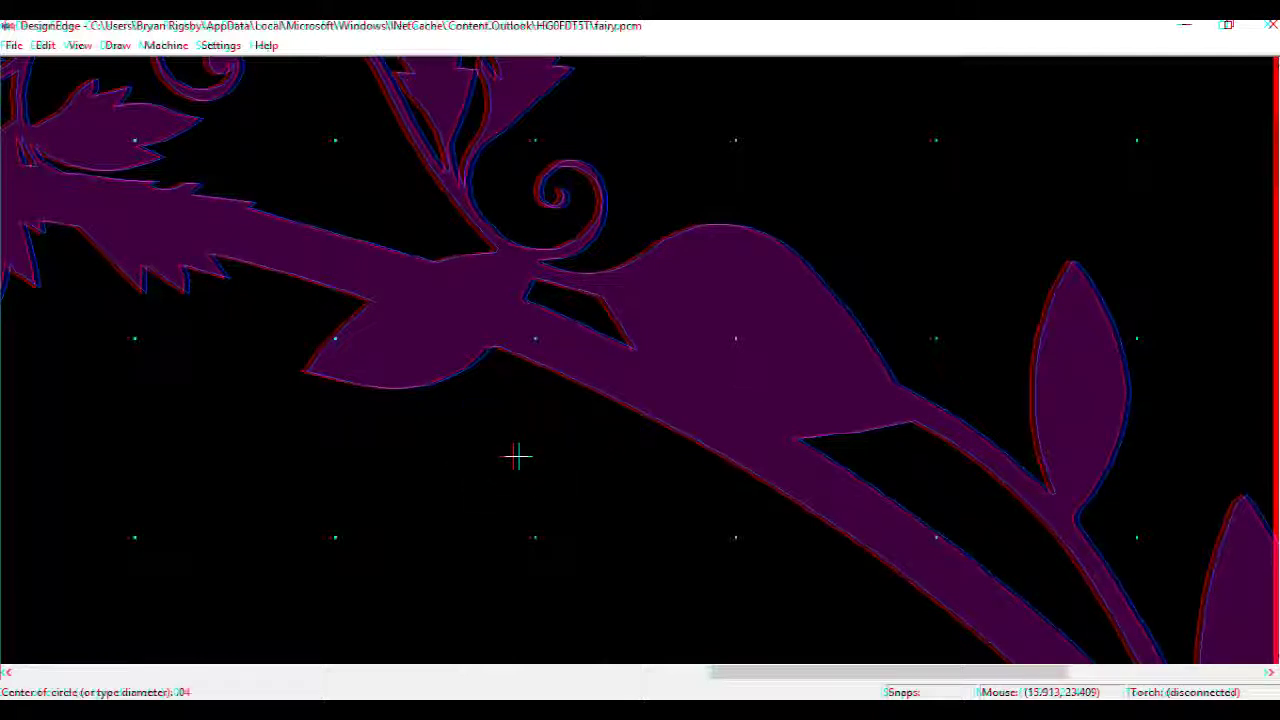
key("Return")
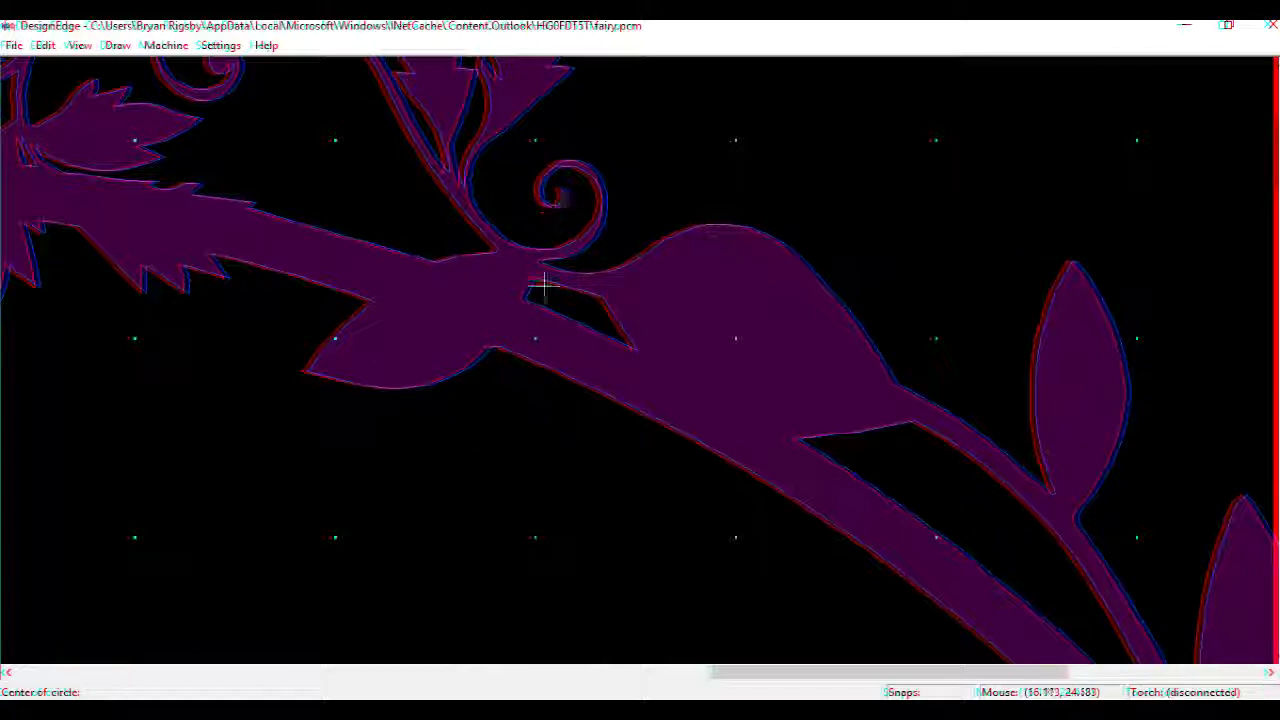
scroll(543, 282, "up", 3)
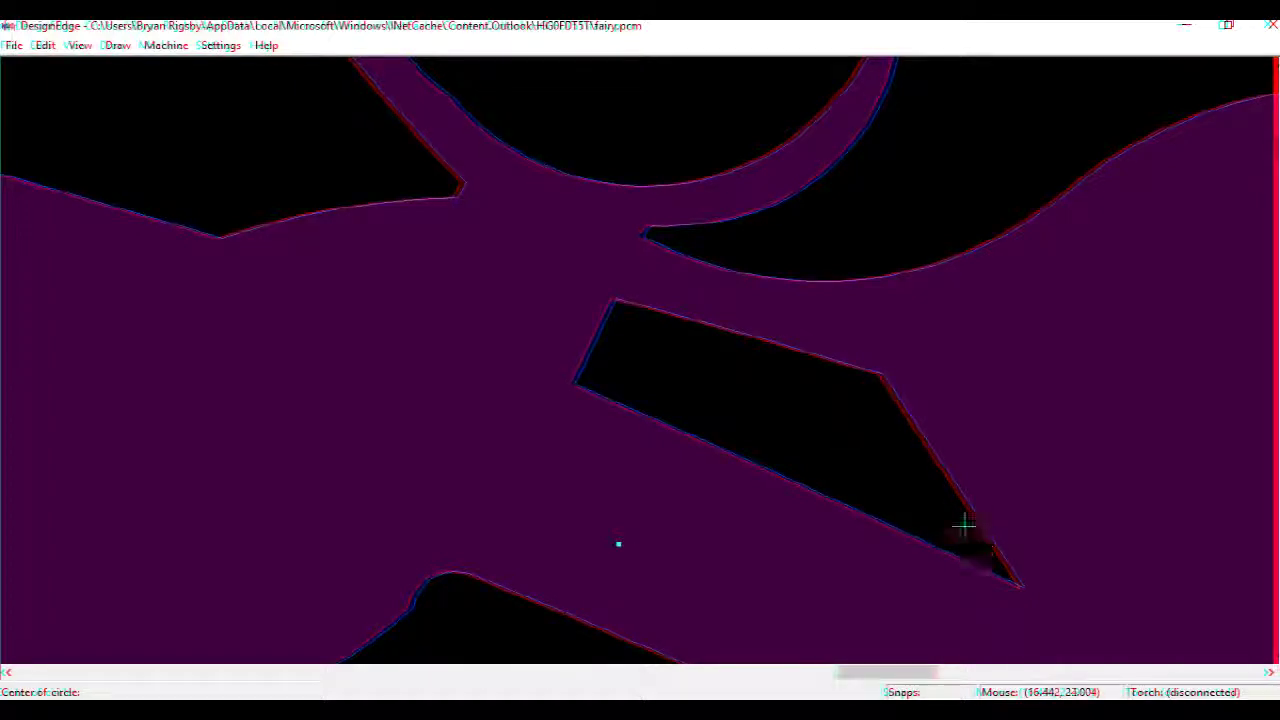
key("Escape")
scroll(630, 357, "down", 3)
scroll(630, 357, "down", 2)
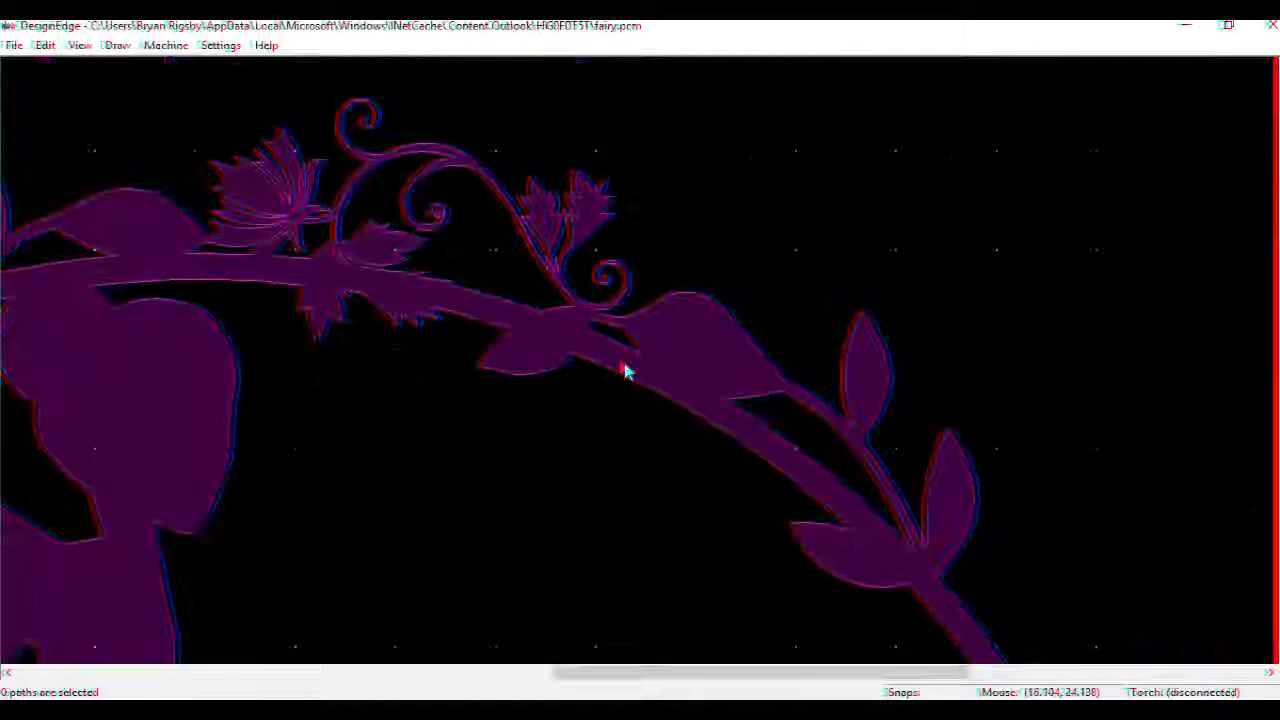
Fillet the pointed tip and both opposite end corners of the small opening below the vine's spiral with radius .045/2.
scroll(623, 366, "up", 2)
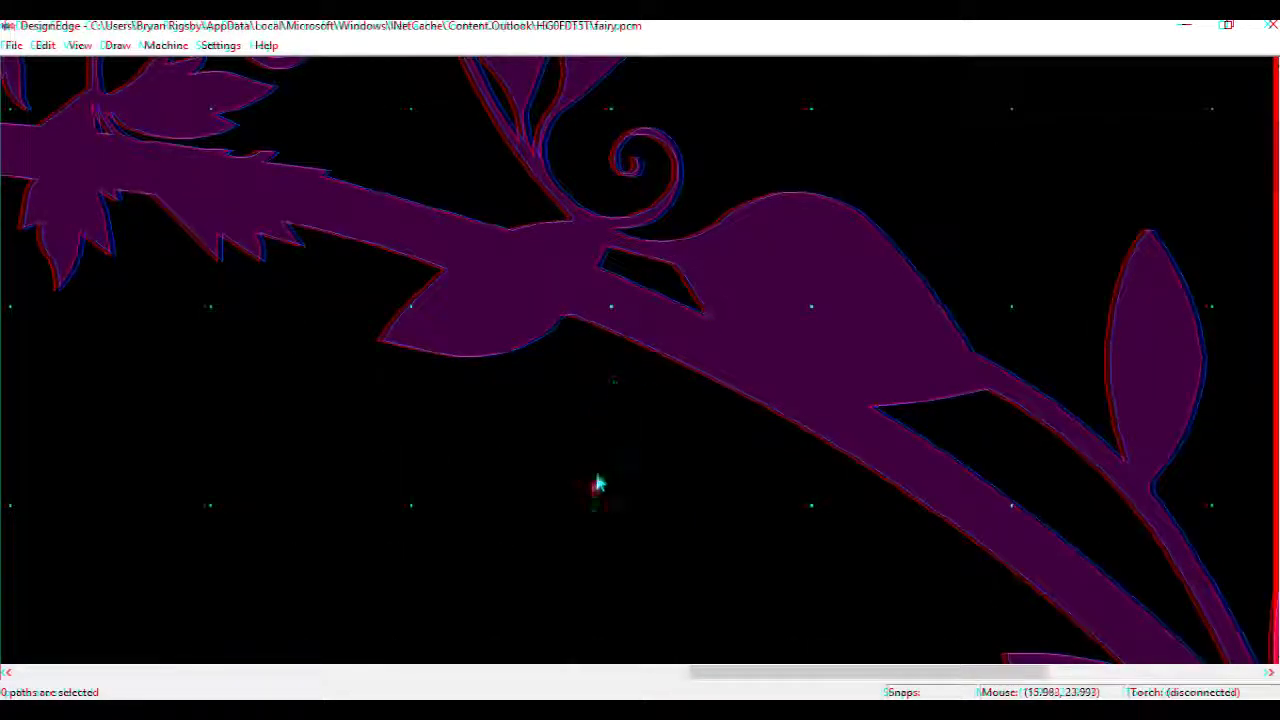
left_click(44, 45)
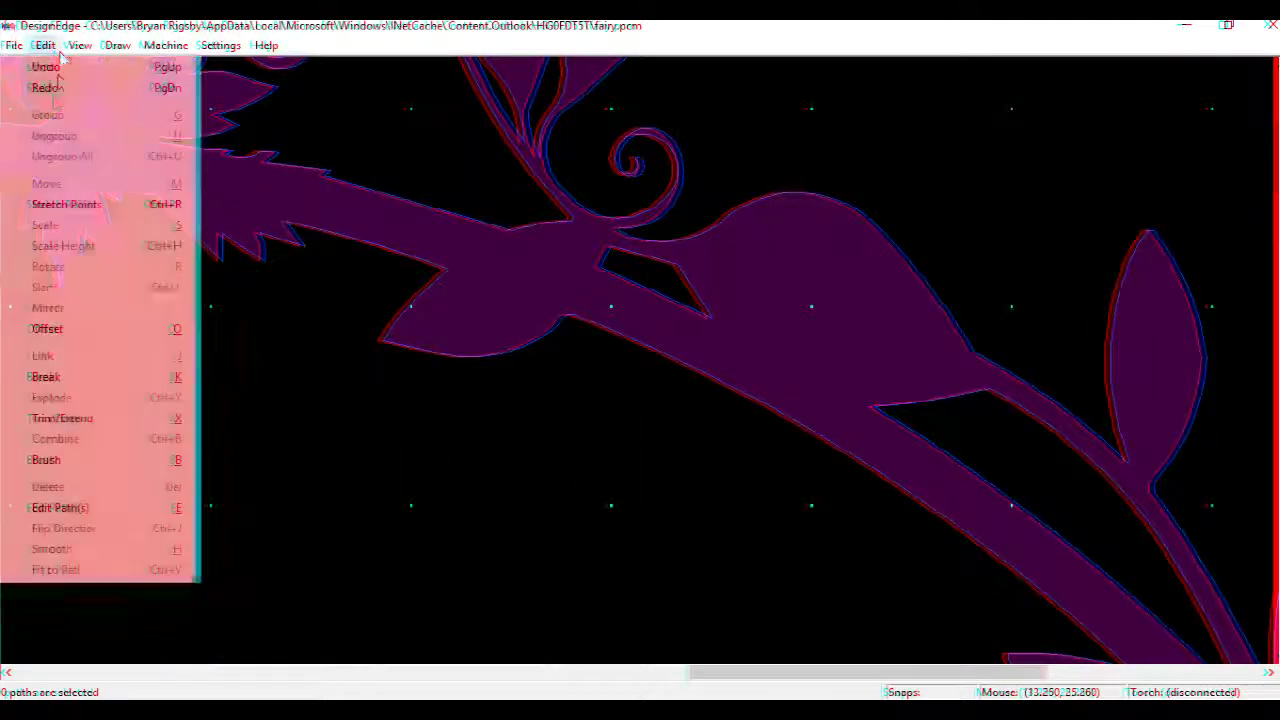
mouse_move(115, 40)
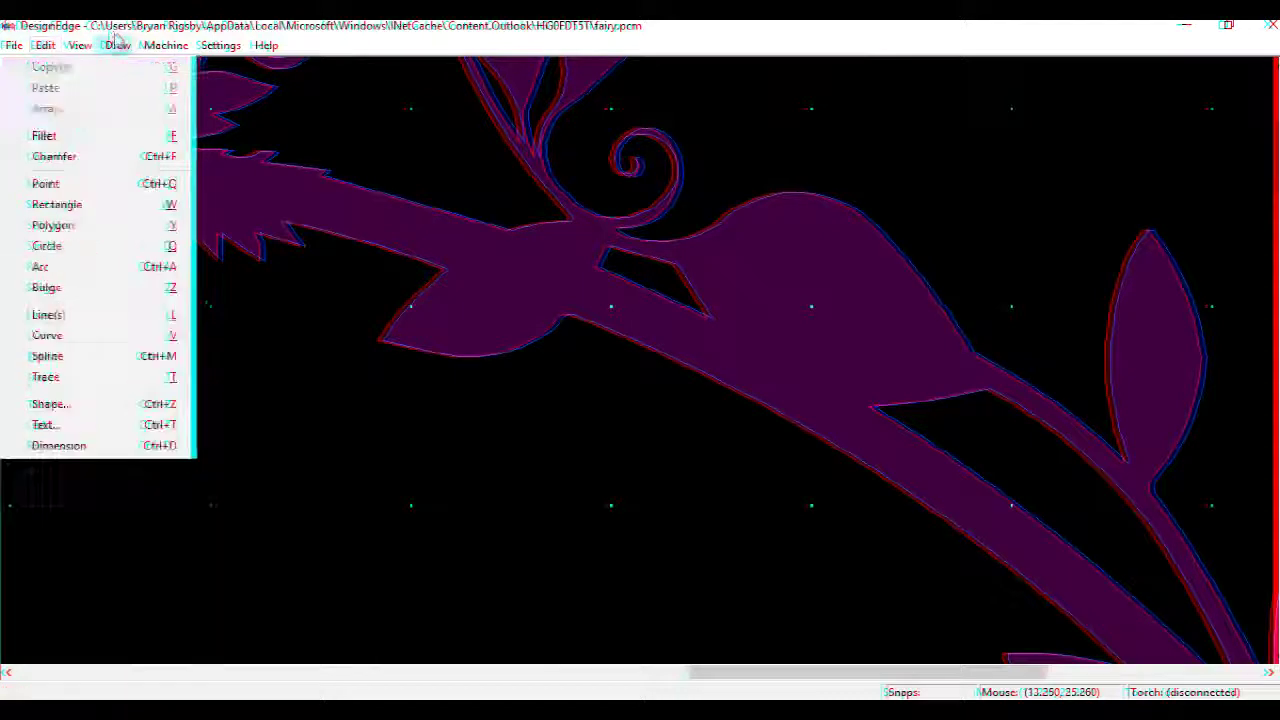
left_click(66, 135)
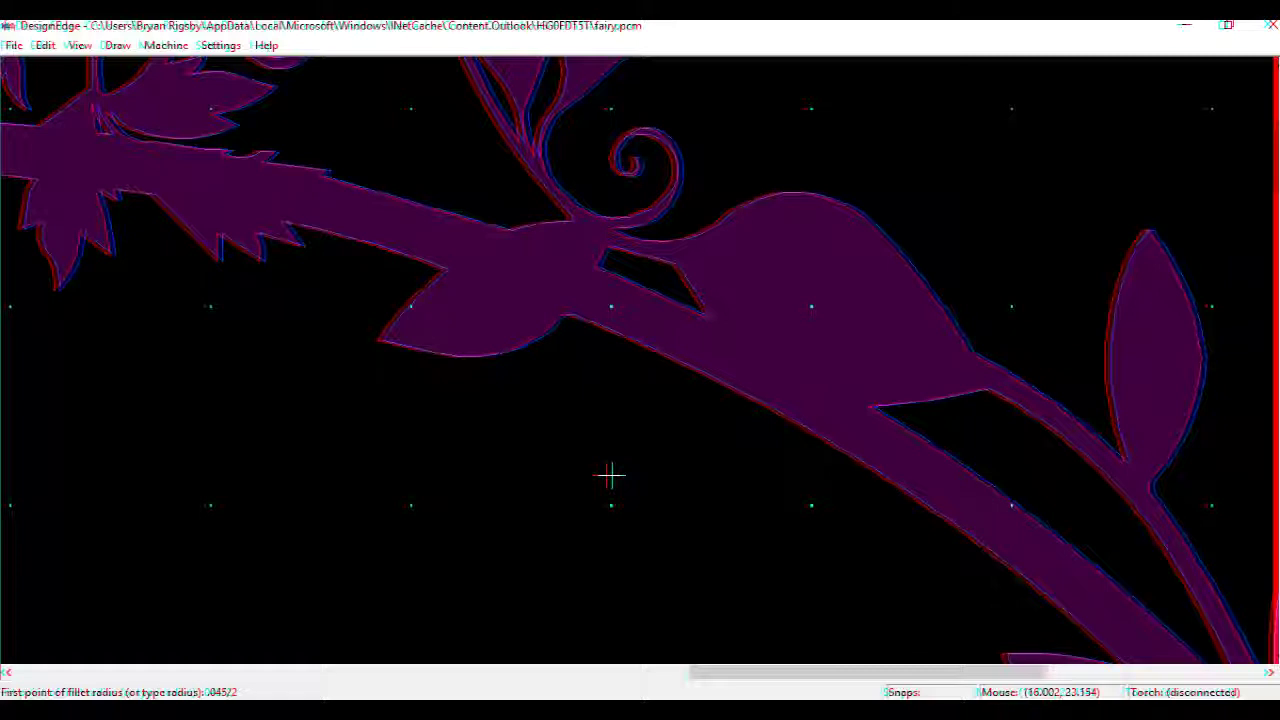
key("Return")
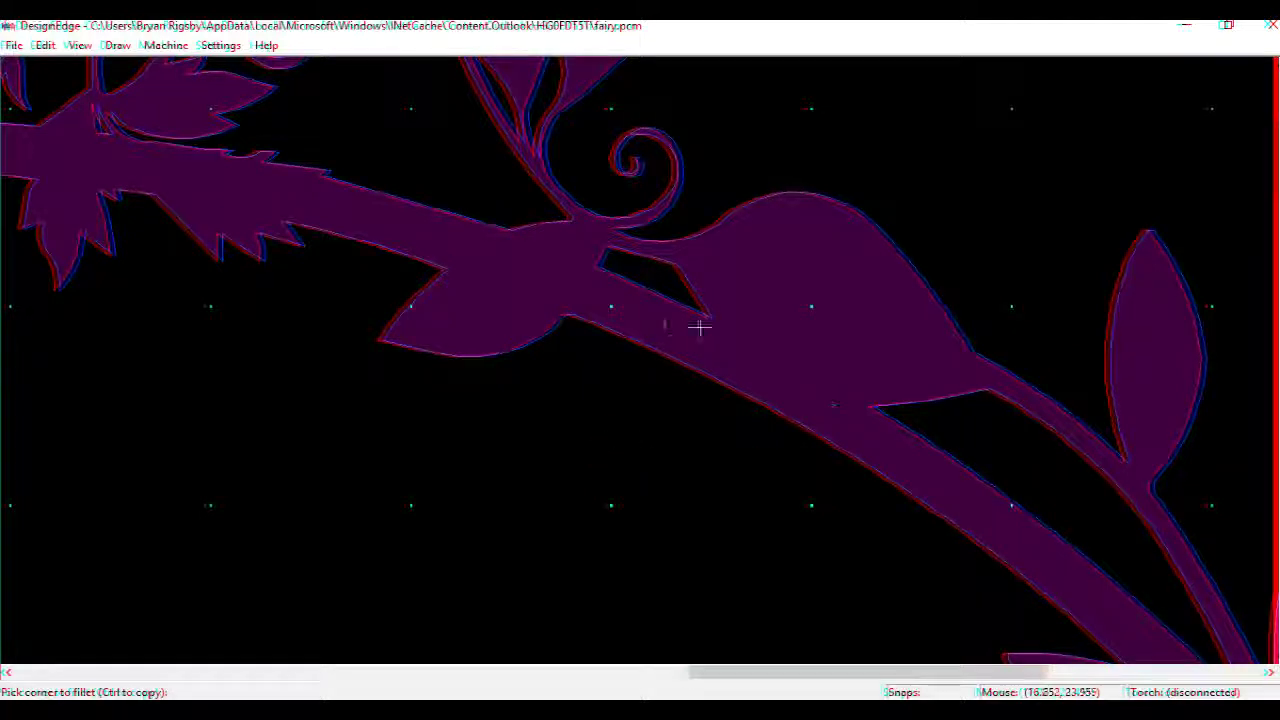
scroll(630, 360, "up", 2)
left_click(612, 350)
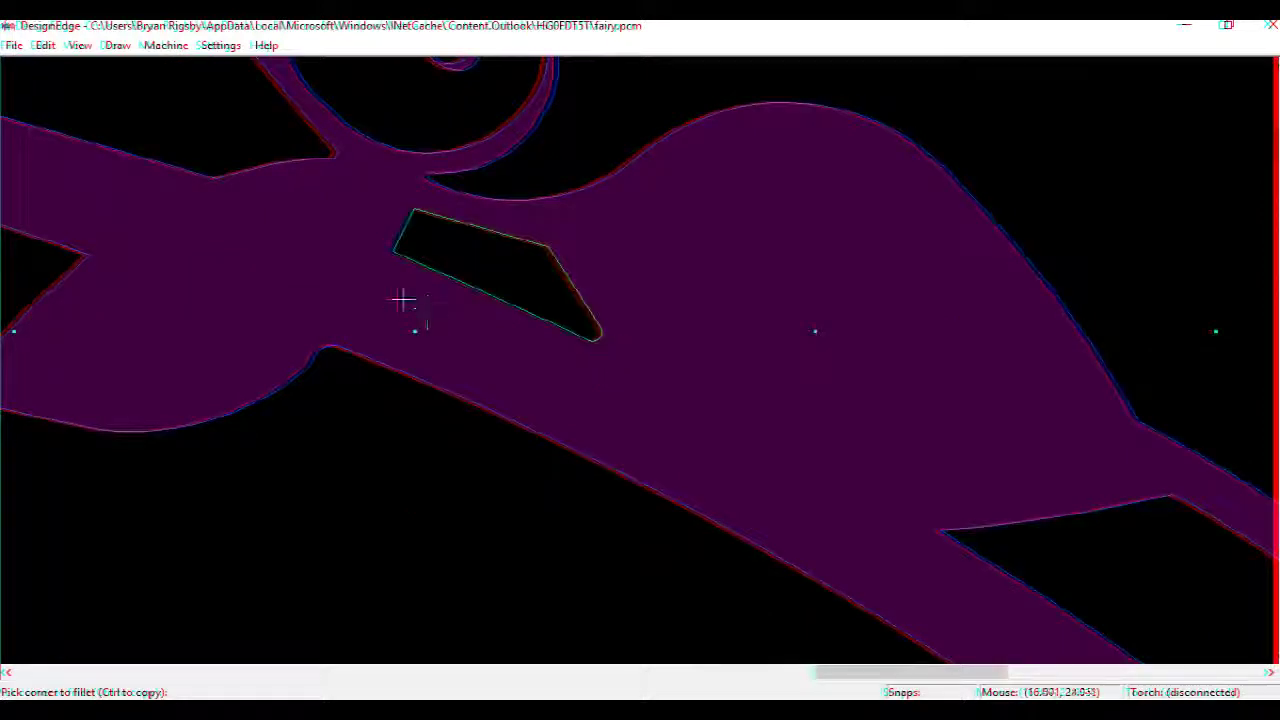
left_click(393, 255)
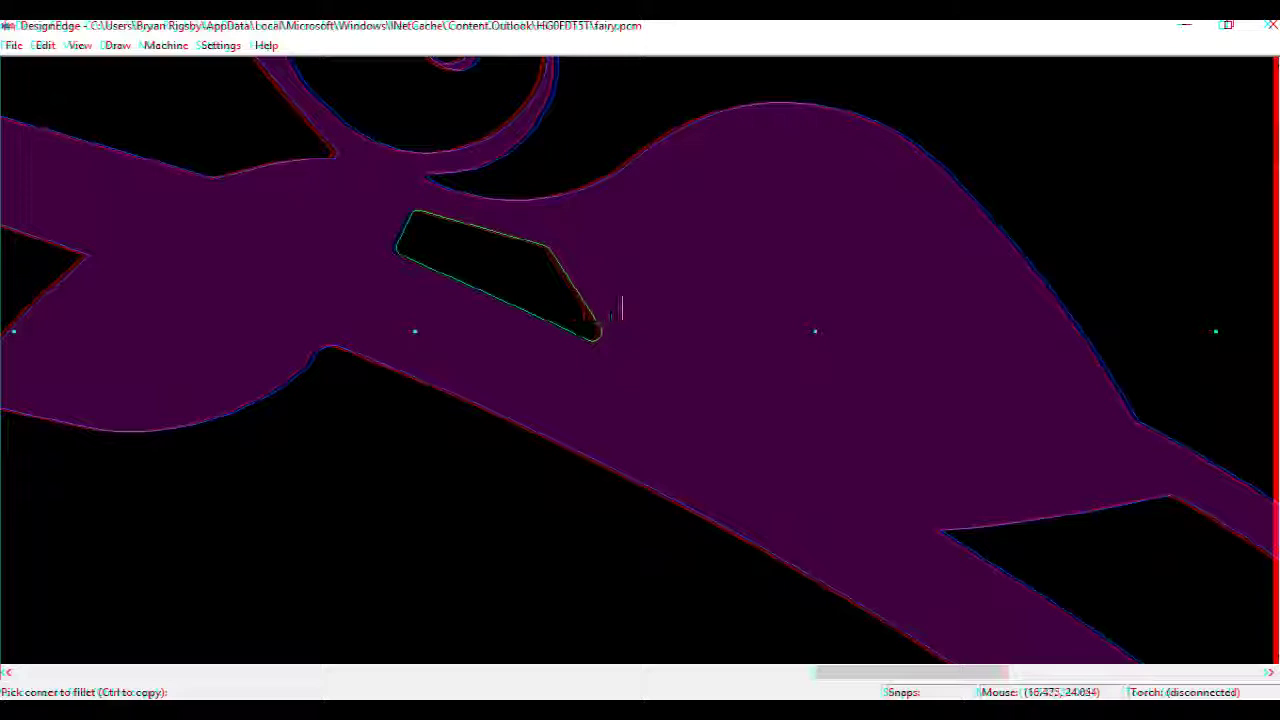
Fillet the inner corners where the spiral vine and the lower leaf meet the ring's branch.
scroll(957, 537, "down", 2)
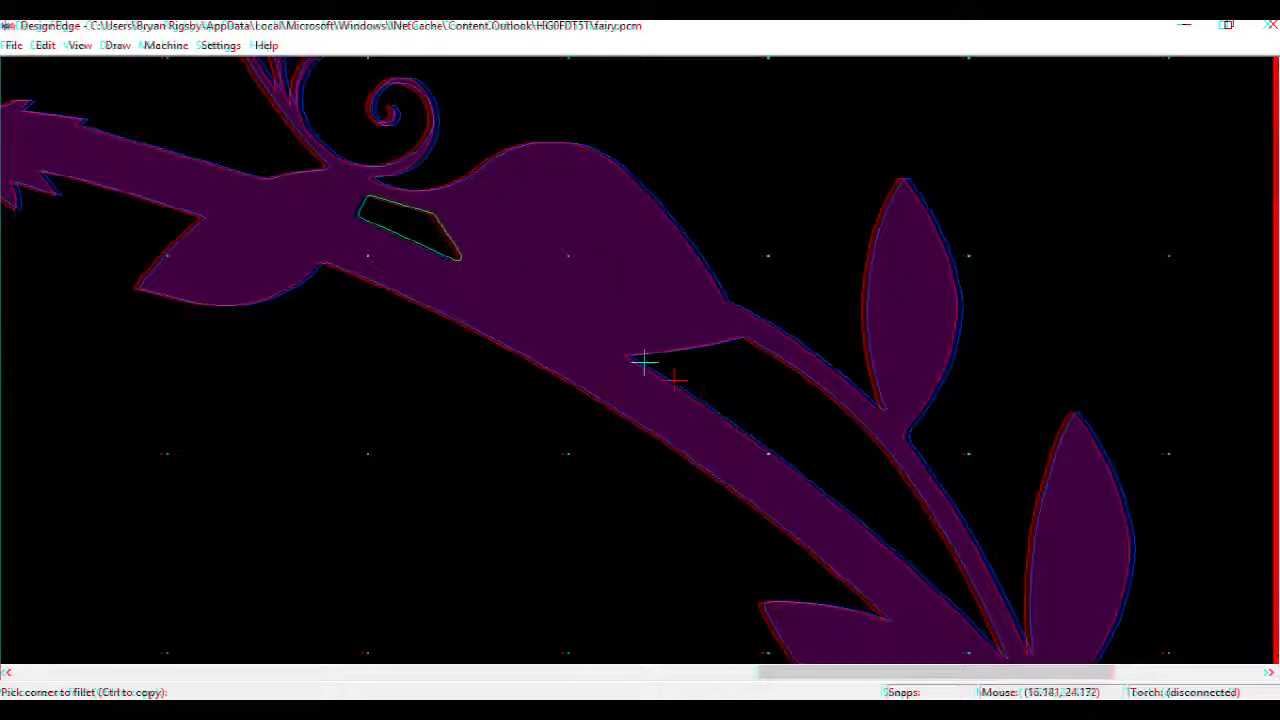
scroll(646, 363, "up", 2)
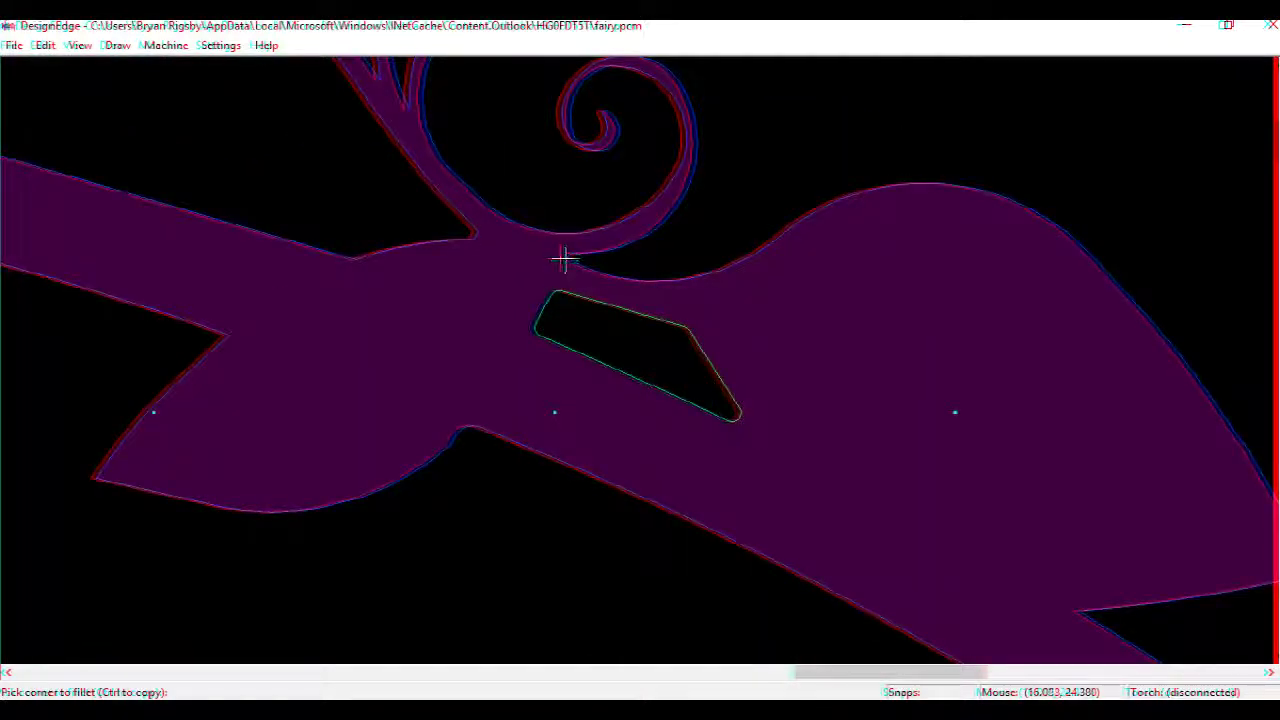
left_click(479, 237)
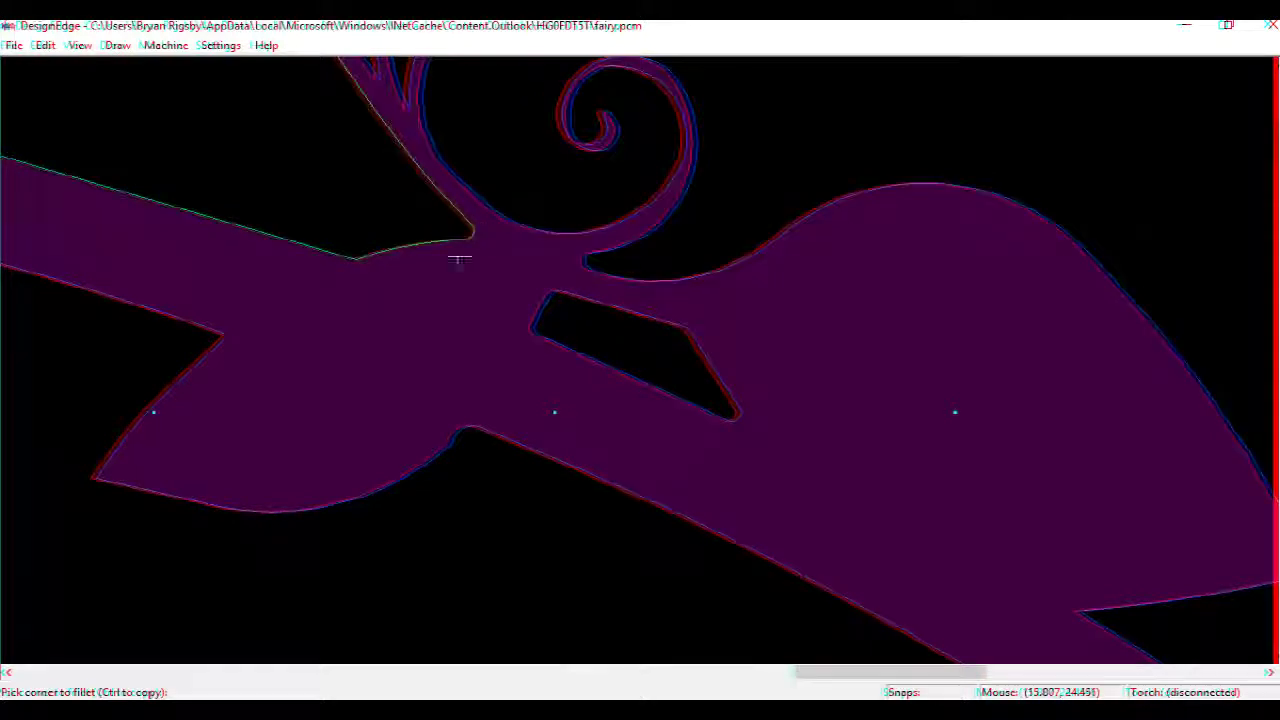
left_click(231, 340)
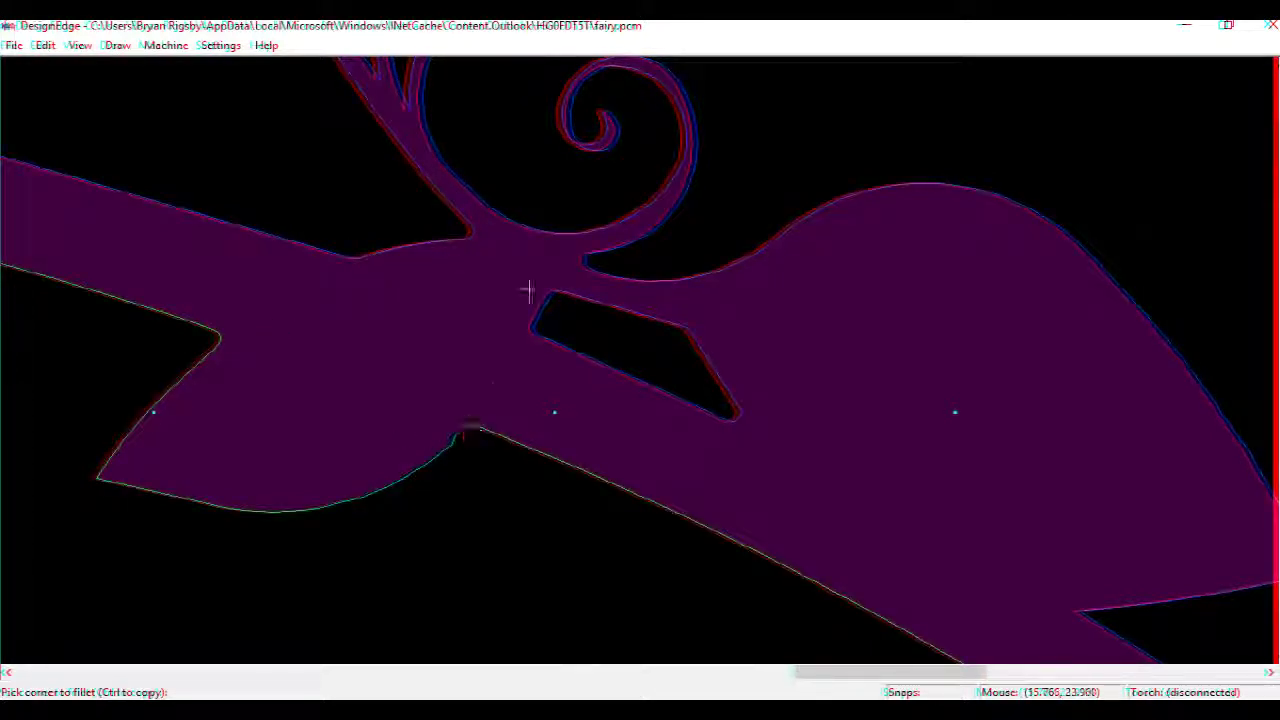
Fillet the inward notches along both edges of the right-hand twin leaf above the vine.
scroll(622, 145, "down", 3)
scroll(574, 334, "up", 3)
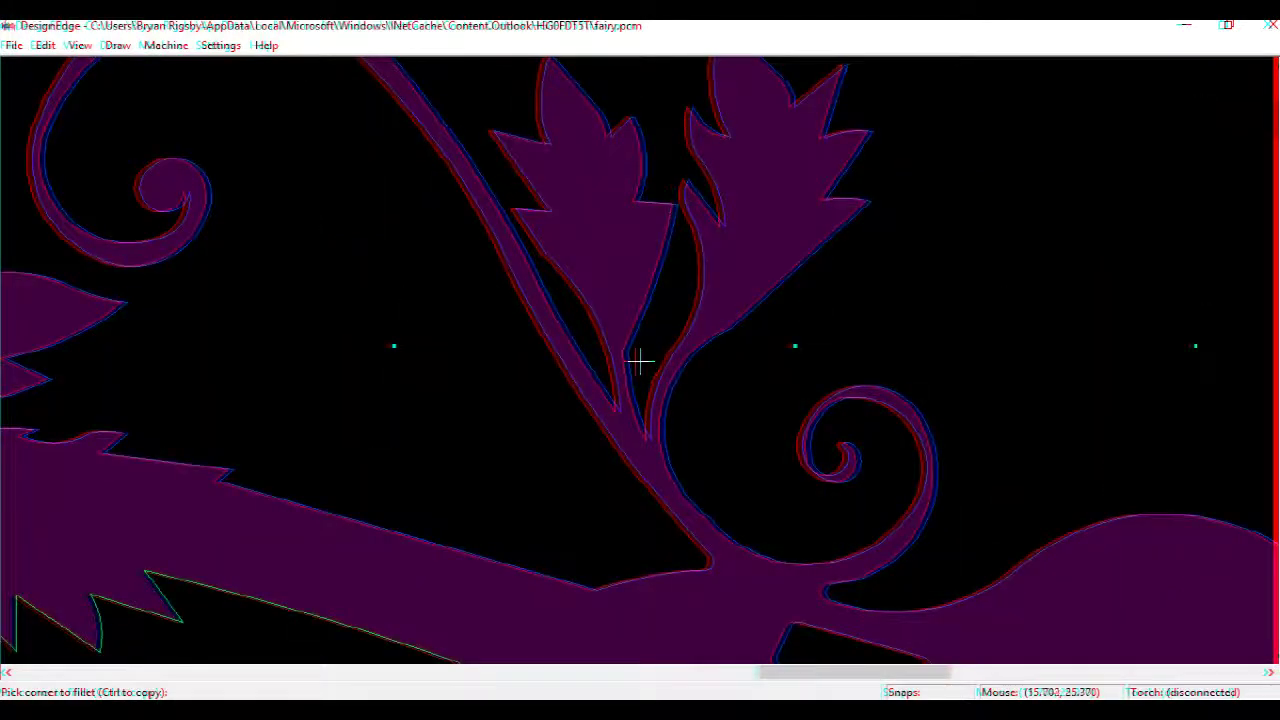
scroll(640, 360, "up", 4)
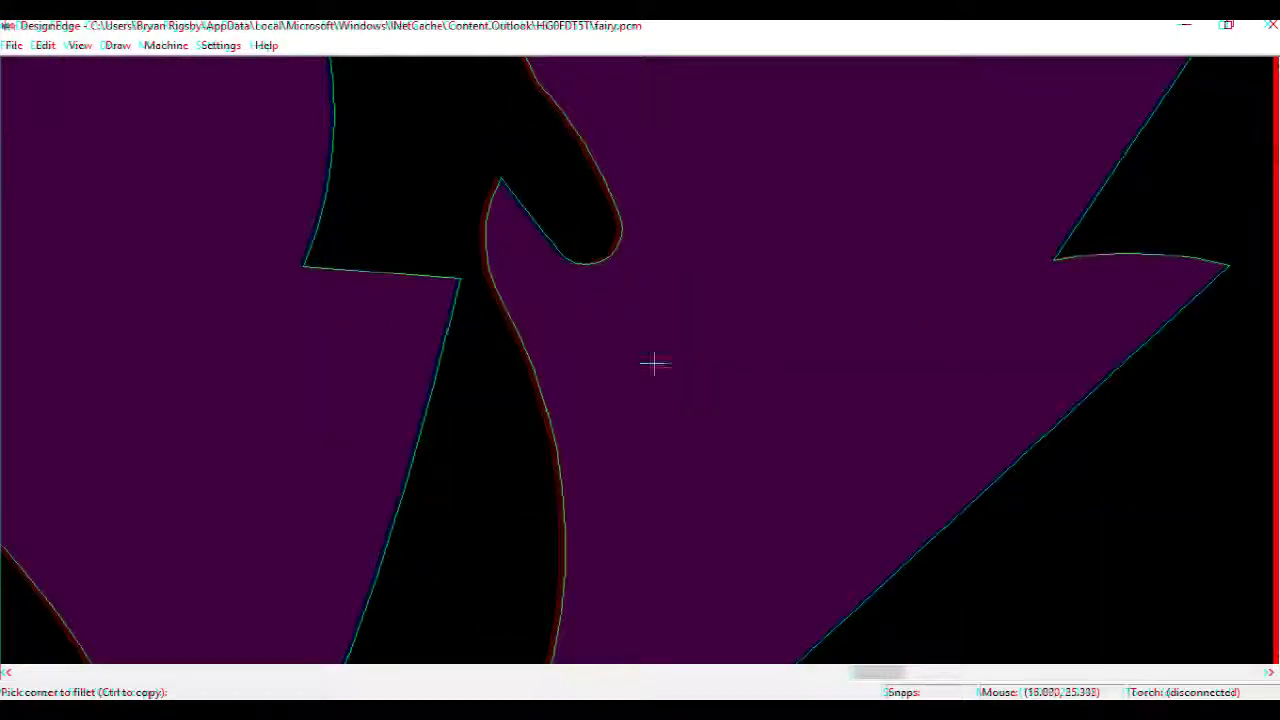
scroll(652, 364, "down", 2)
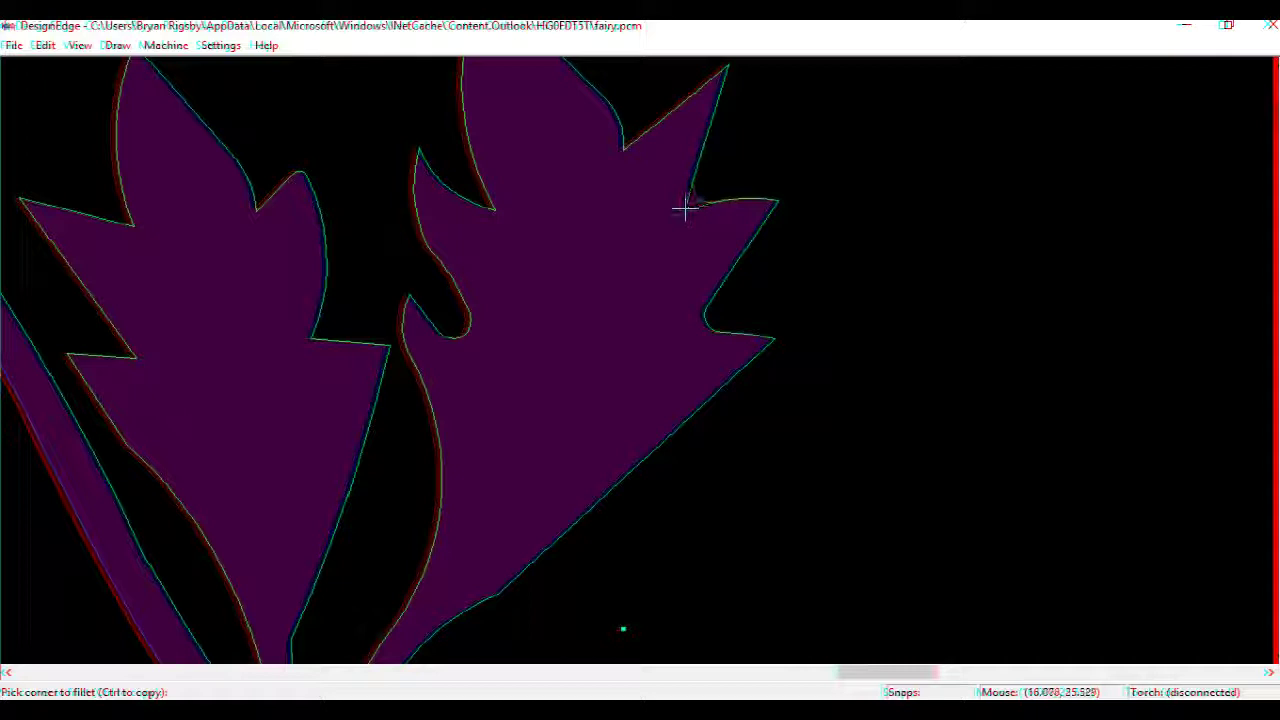
left_click(621, 149)
left_click(494, 205)
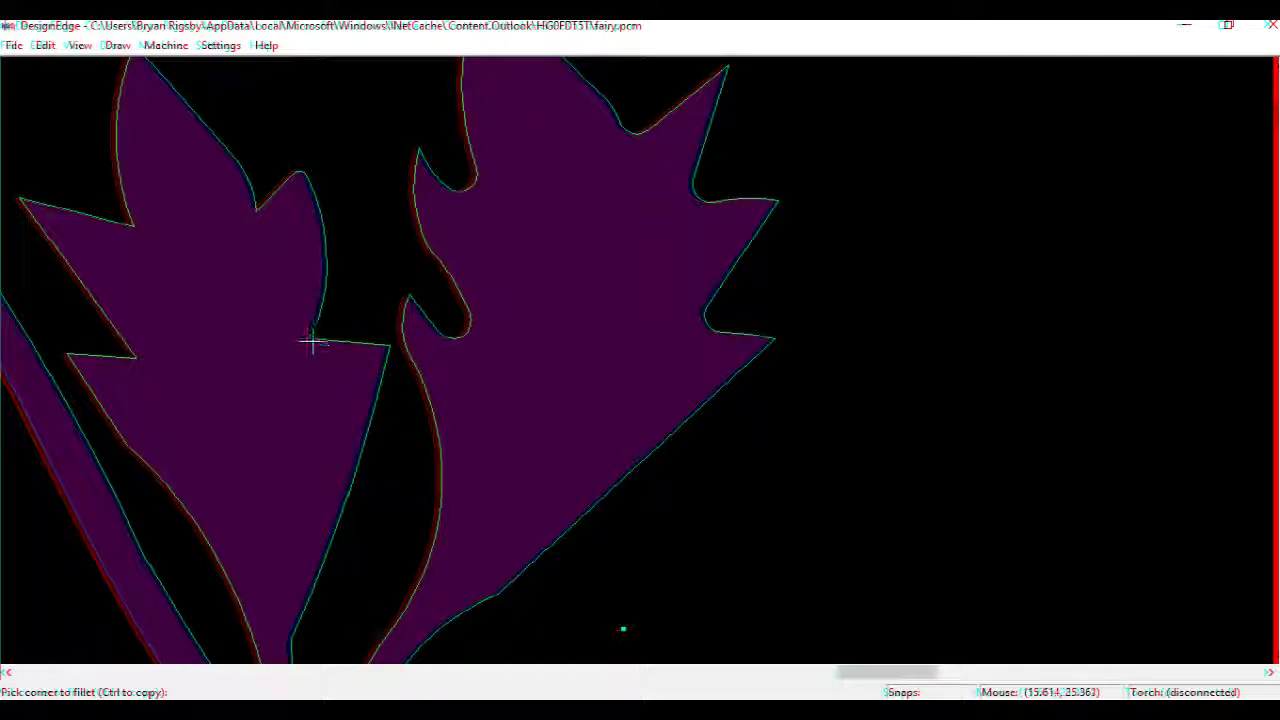
Fillet the inward notches along both edges of the left-hand twin leaf above the vine.
left_click(313, 340)
left_click(257, 206)
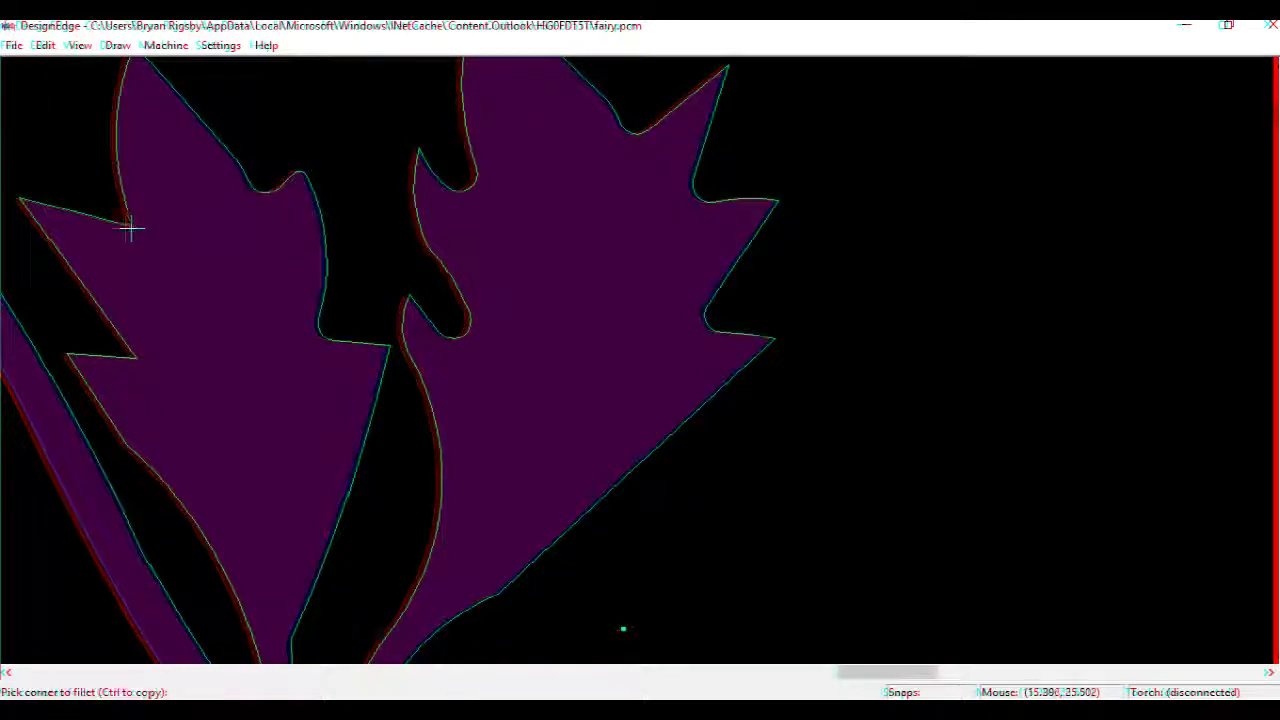
left_click(130, 229)
left_click(133, 360)
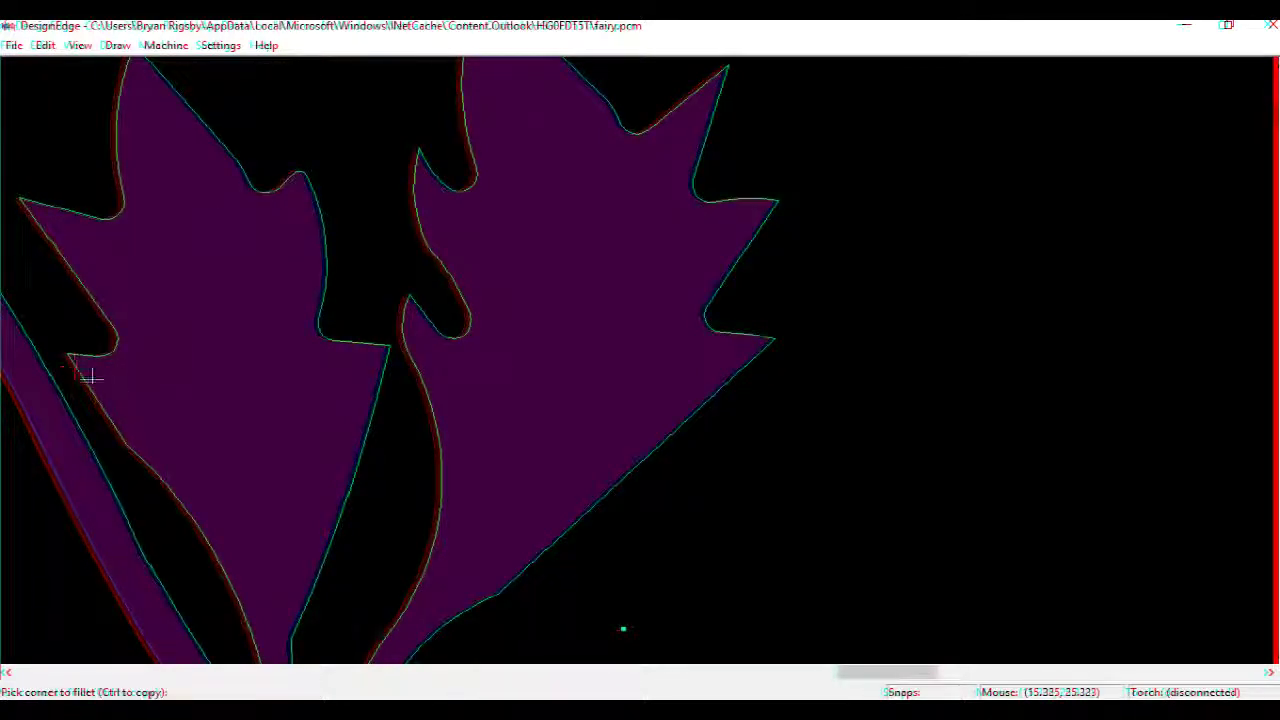
Fillet the two narrow inner corners where the left-hand twin leaf's stalk meets the vine and the right-hand leaf.
scroll(90, 401, "down", 1)
scroll(707, 440, "up", 1)
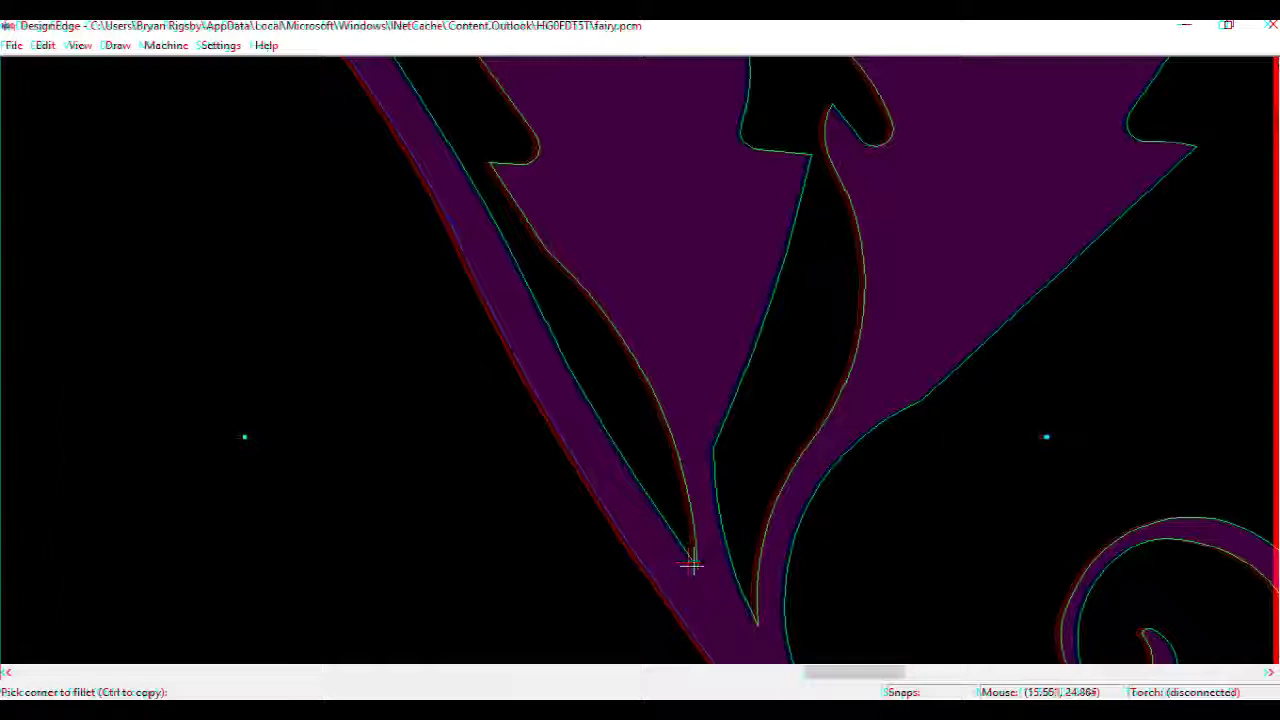
left_click(692, 563)
left_click(762, 624)
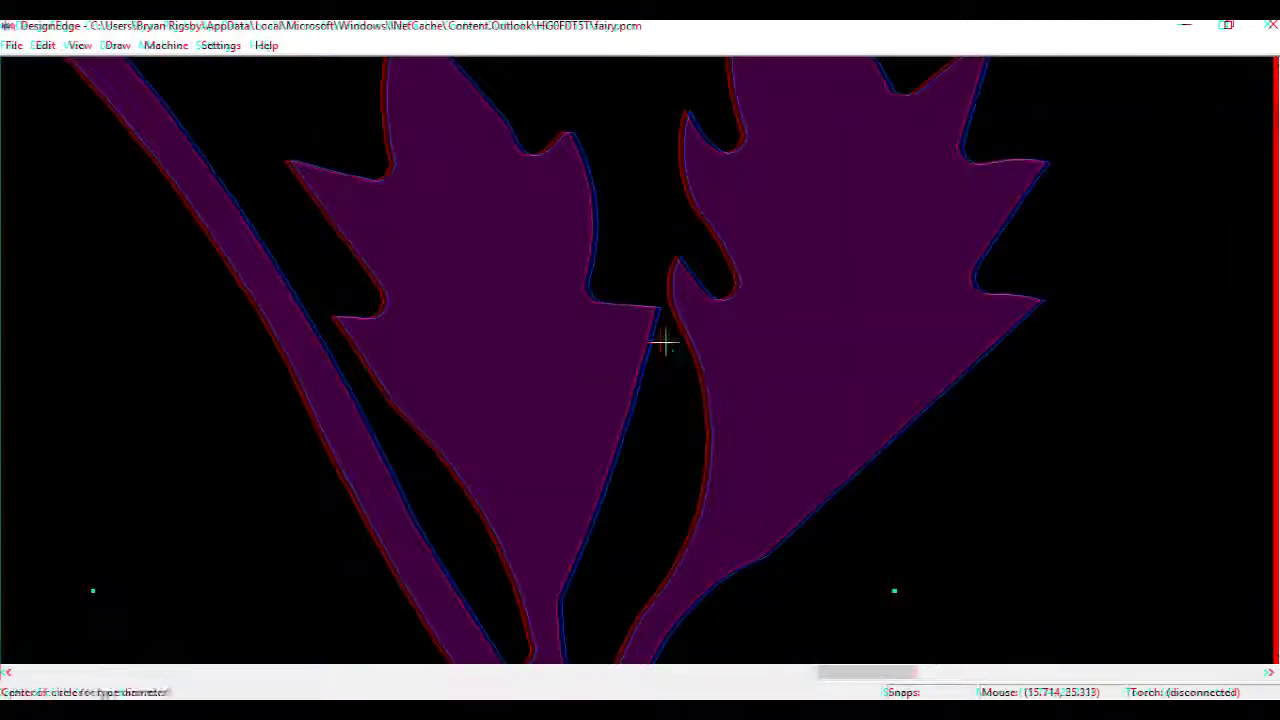
Compare a .045 diameter circle with the gap between the twin leaves at the left-hand leaf's pointed tip, without placing it.
type(".045")
key("Return")
scroll(641, 360, "up", 2)
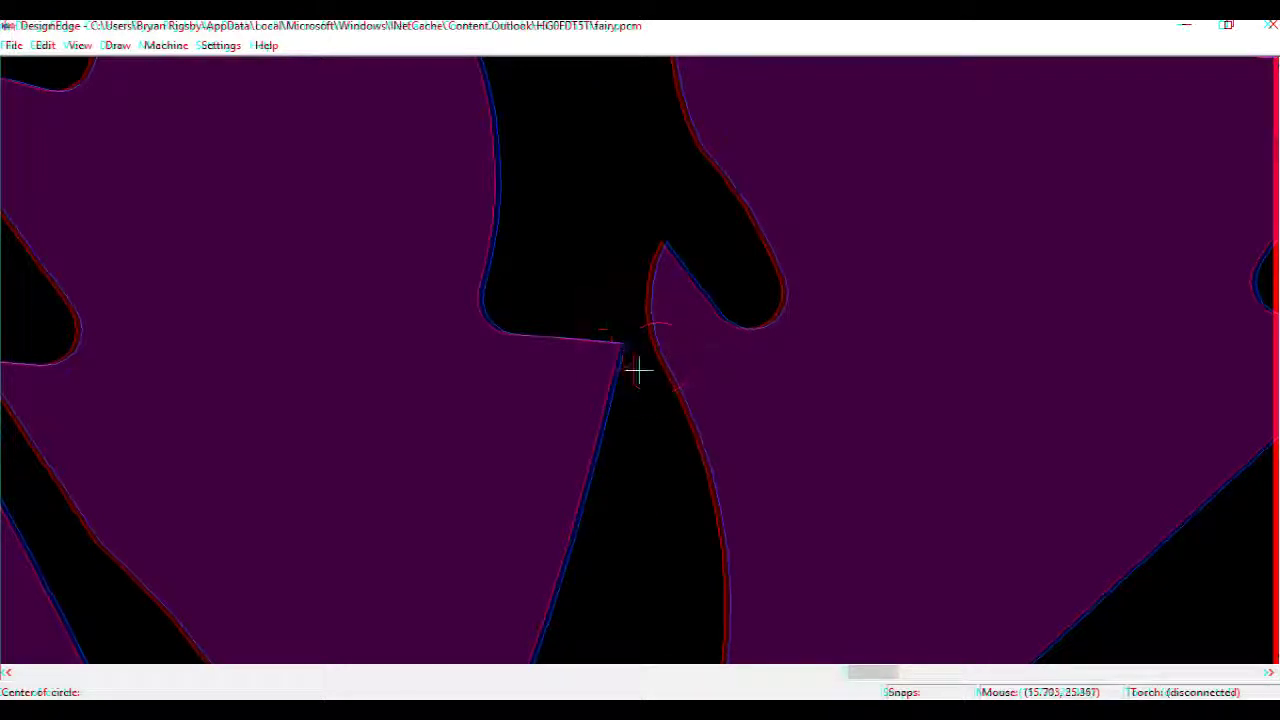
scroll(672, 397, "down", 1)
key("Escape")
Brush back the left-hand twin leaf's tip facing the right-hand leaf to widen the gap between them.
key("l")
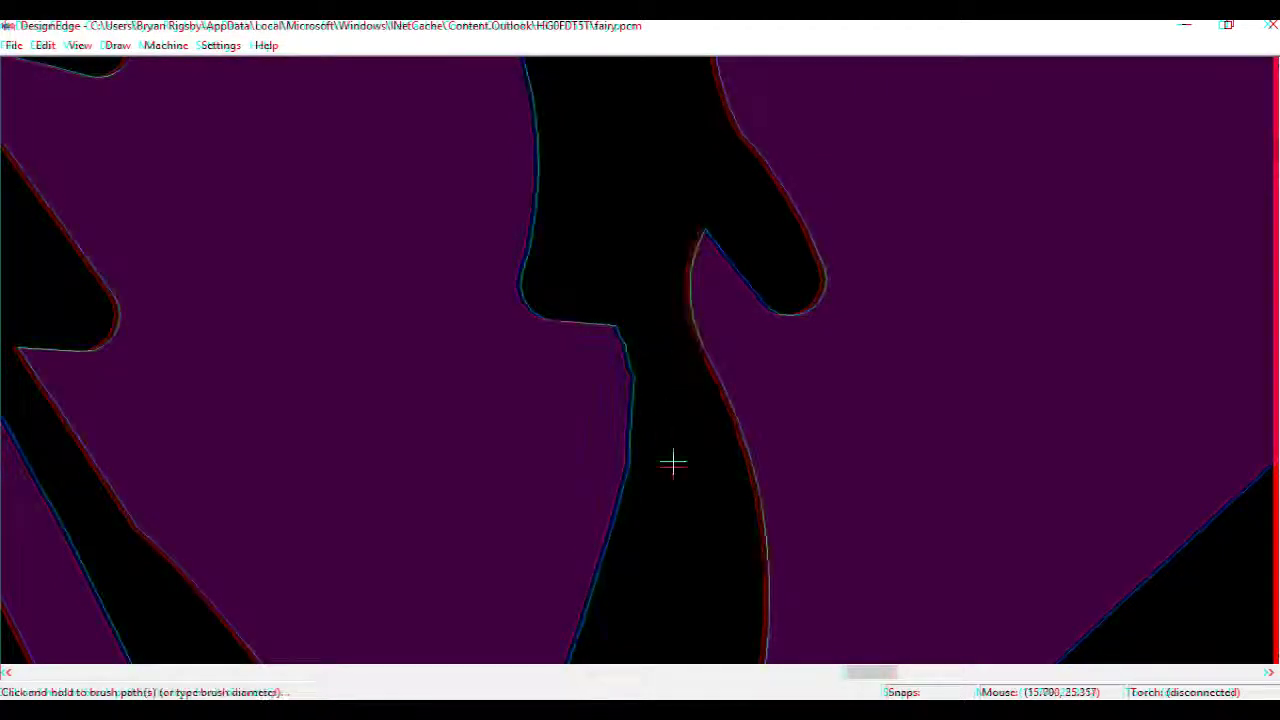
left_click_drag(671, 460, 657, 318)
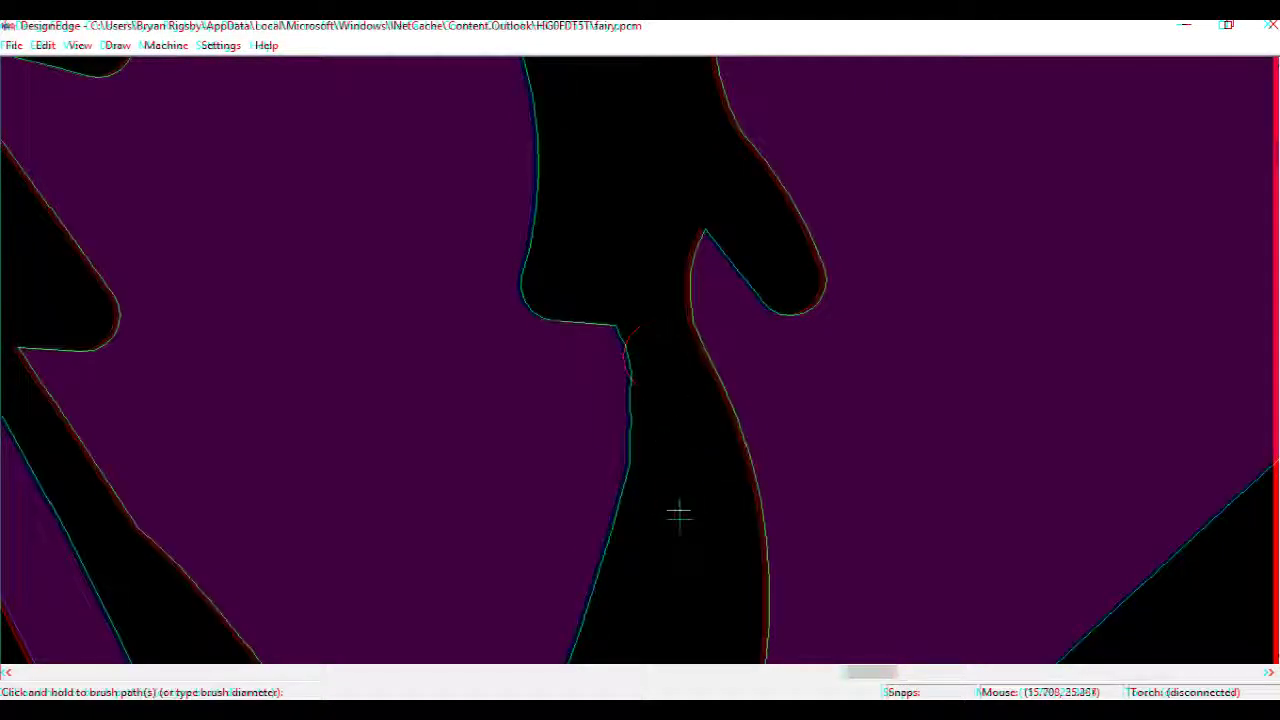
key("Escape")
key("Escape")
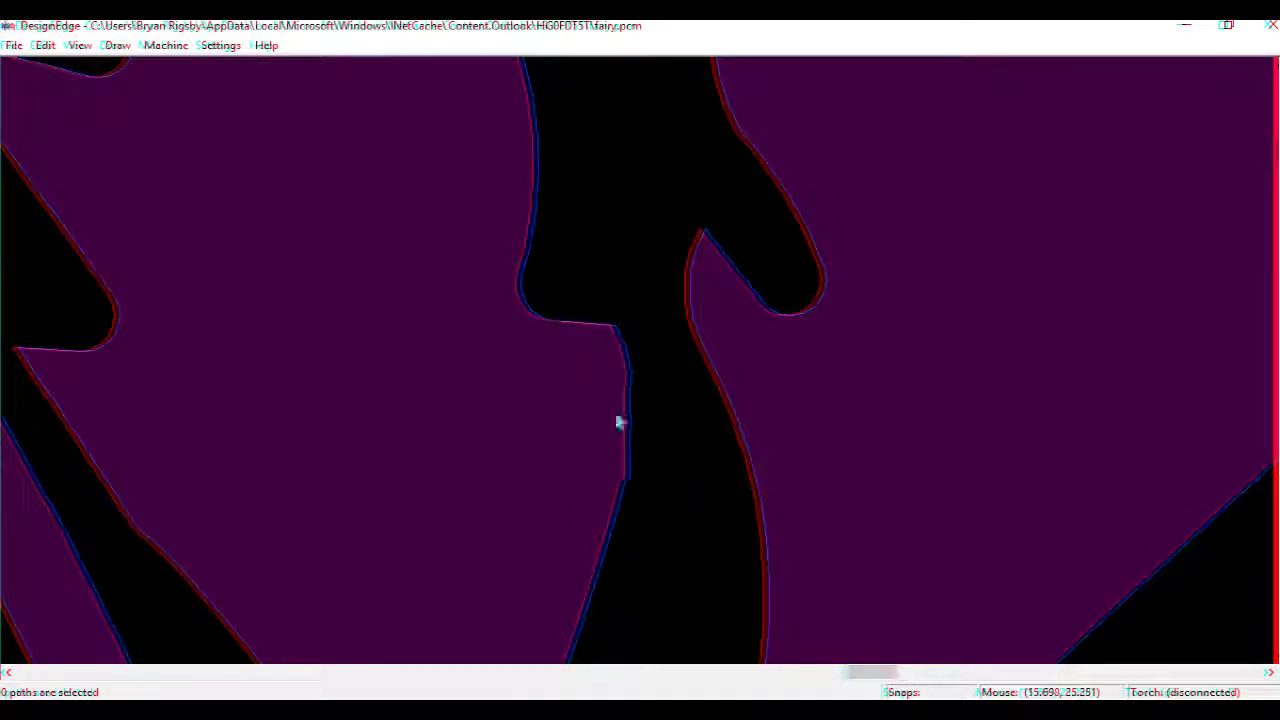
Break the left-hand leaf's outline on both sides of the brushed tip, smooth that section, and join it back into the outline.
key("b")
left_click(574, 321)
left_click(616, 513)
key("Escape")
left_click(630, 441)
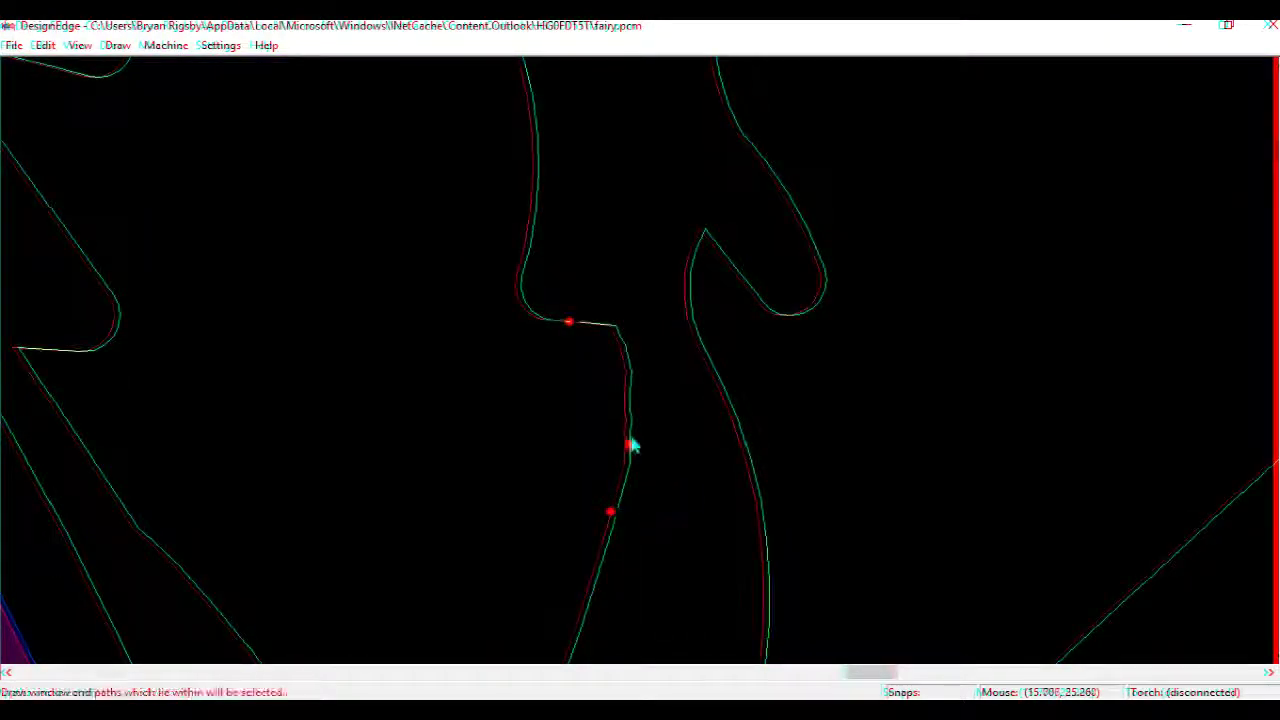
key("s")
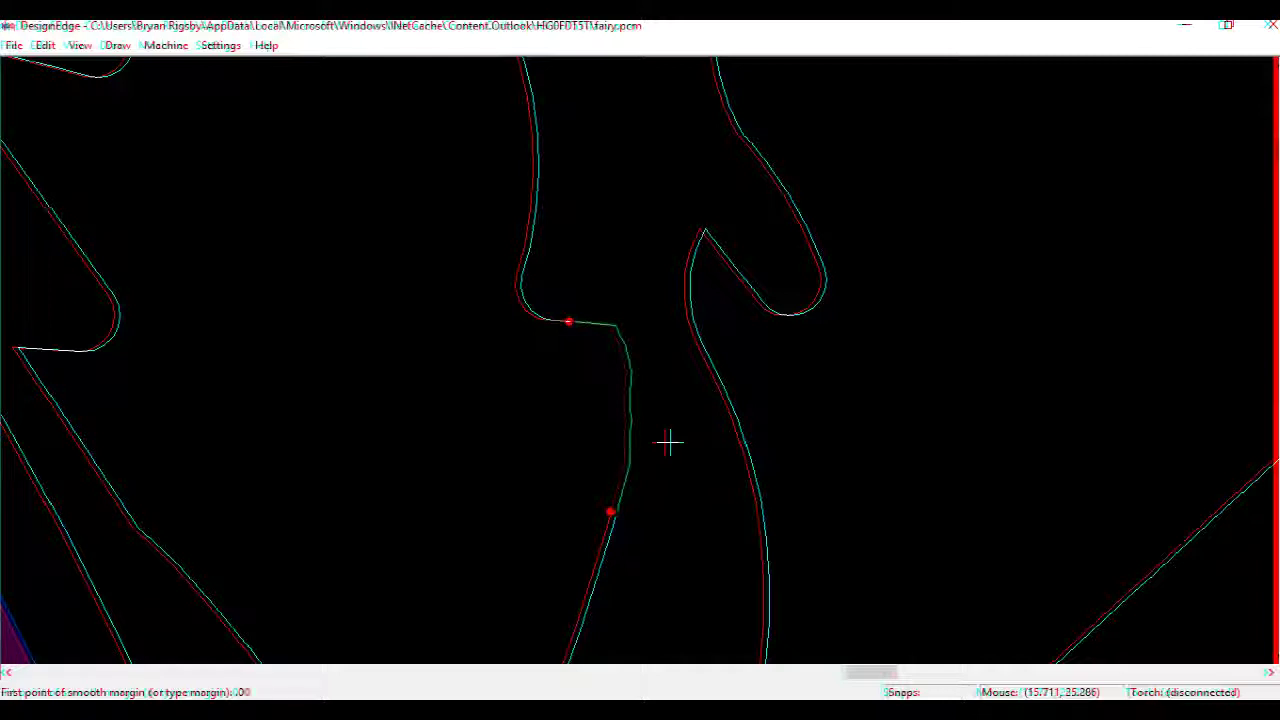
left_click(671, 449)
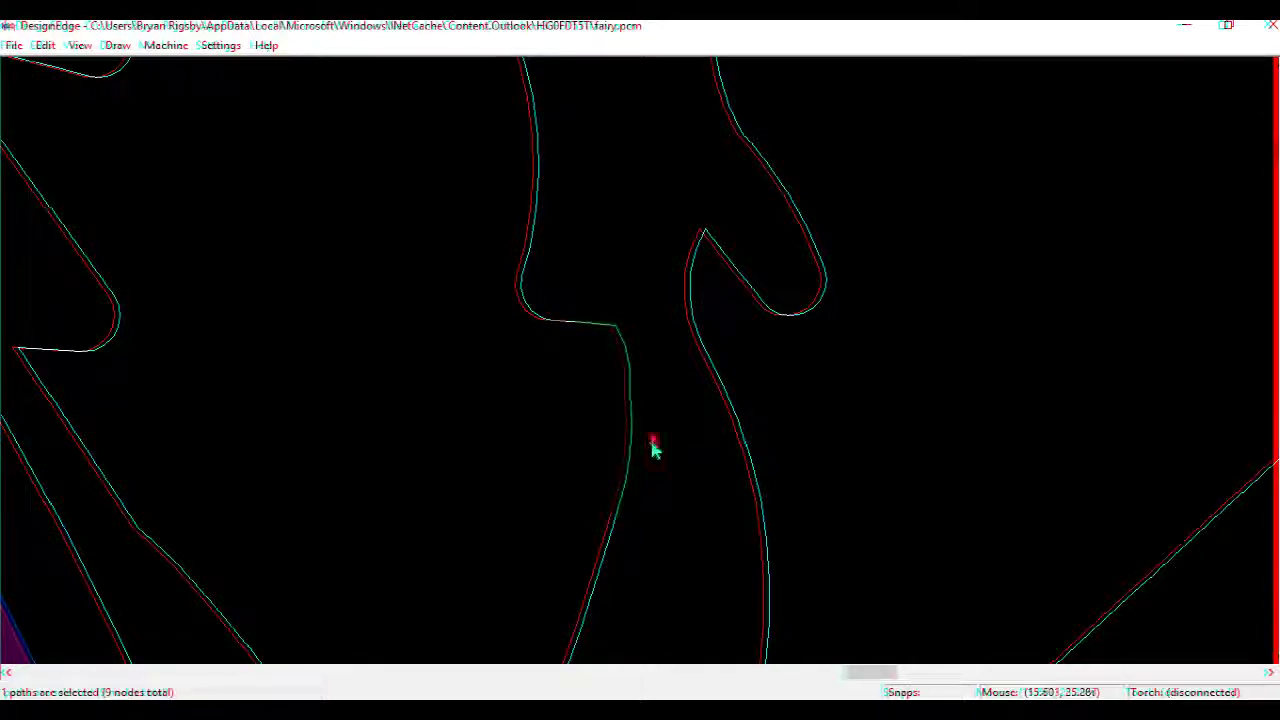
key("j")
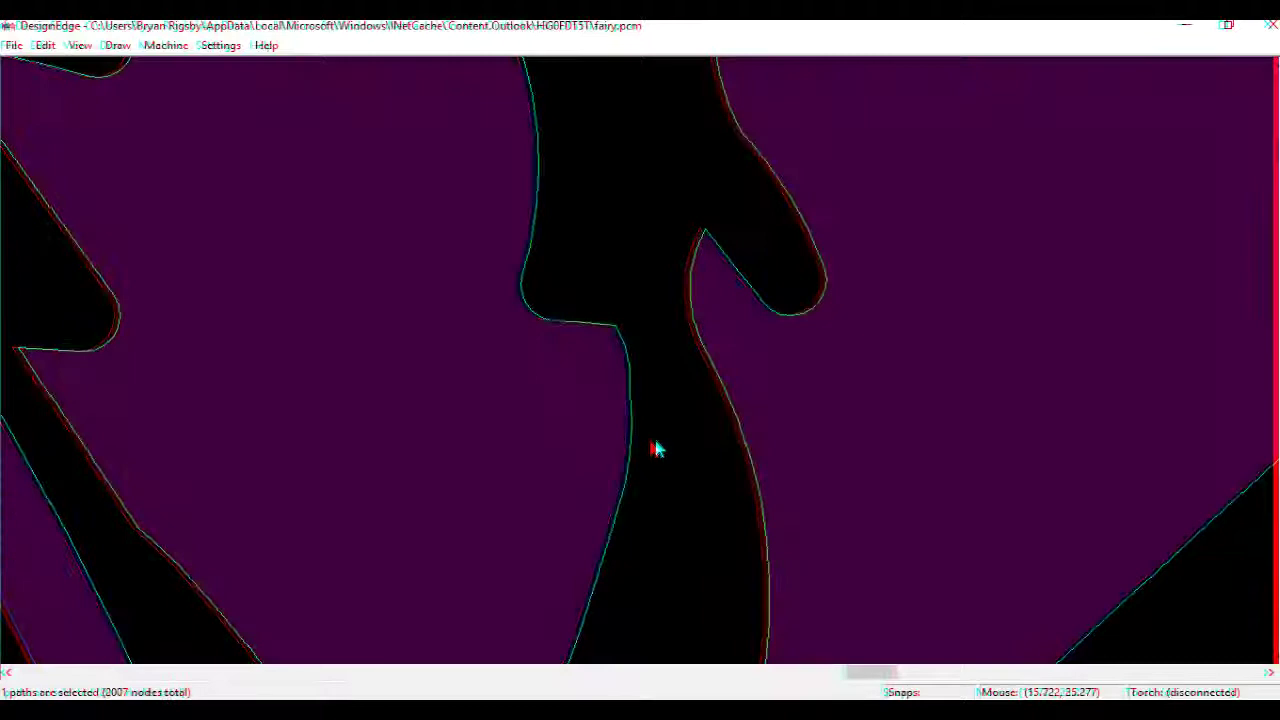
left_click(643, 362)
Brush back the left-hand leaf's lower tip facing the vine to widen the narrow gap between them.
scroll(653, 359, "down", 2)
scroll(653, 358, "up", 1)
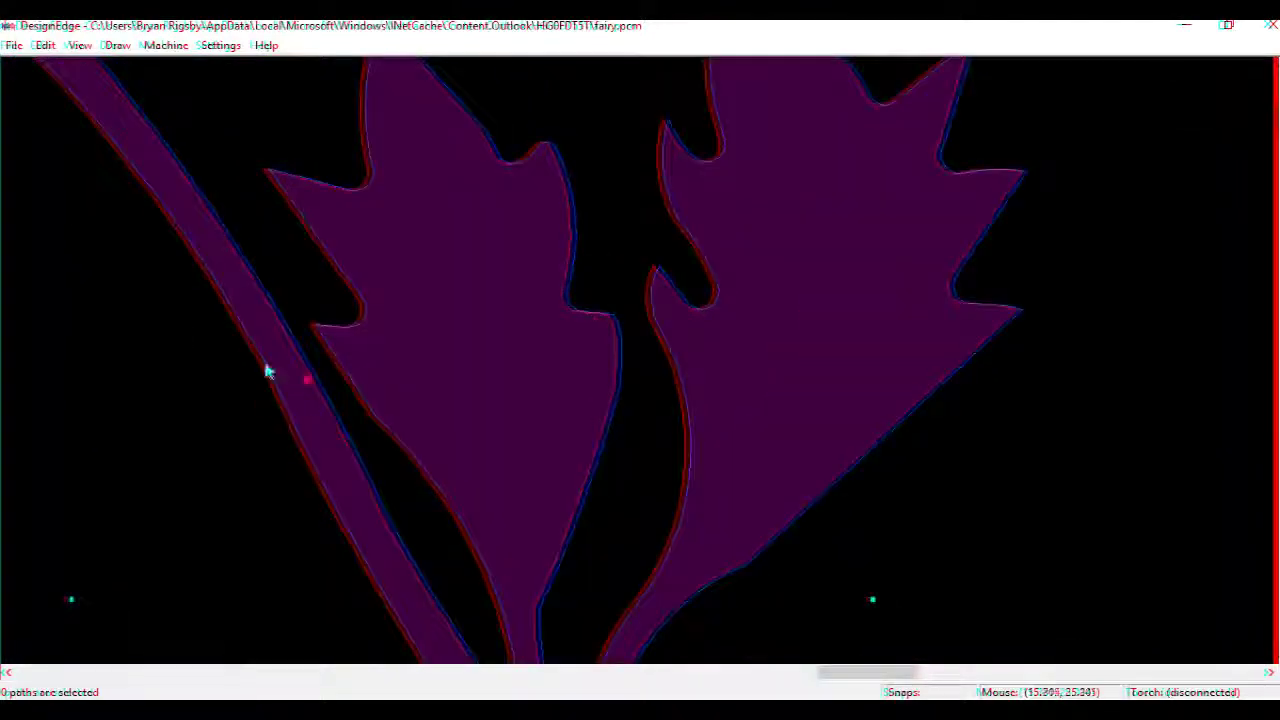
key("b")
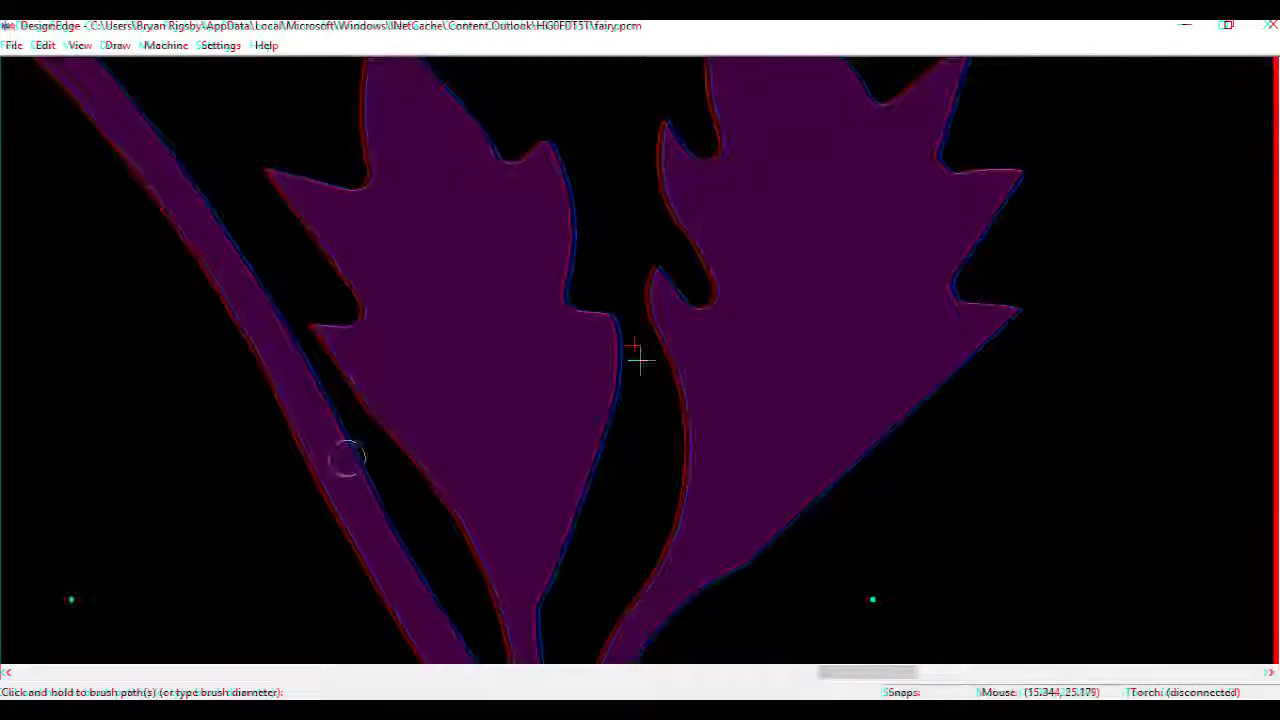
scroll(640, 360, "up", 2)
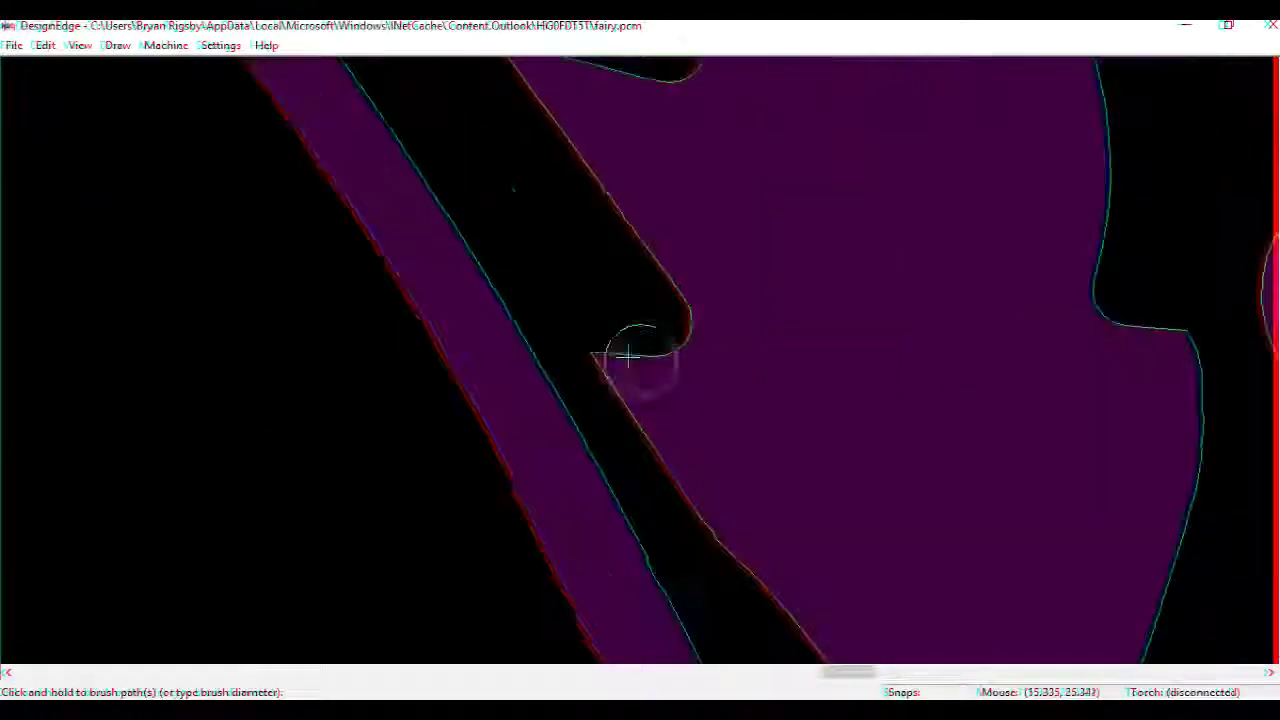
left_click_drag(563, 320, 724, 594)
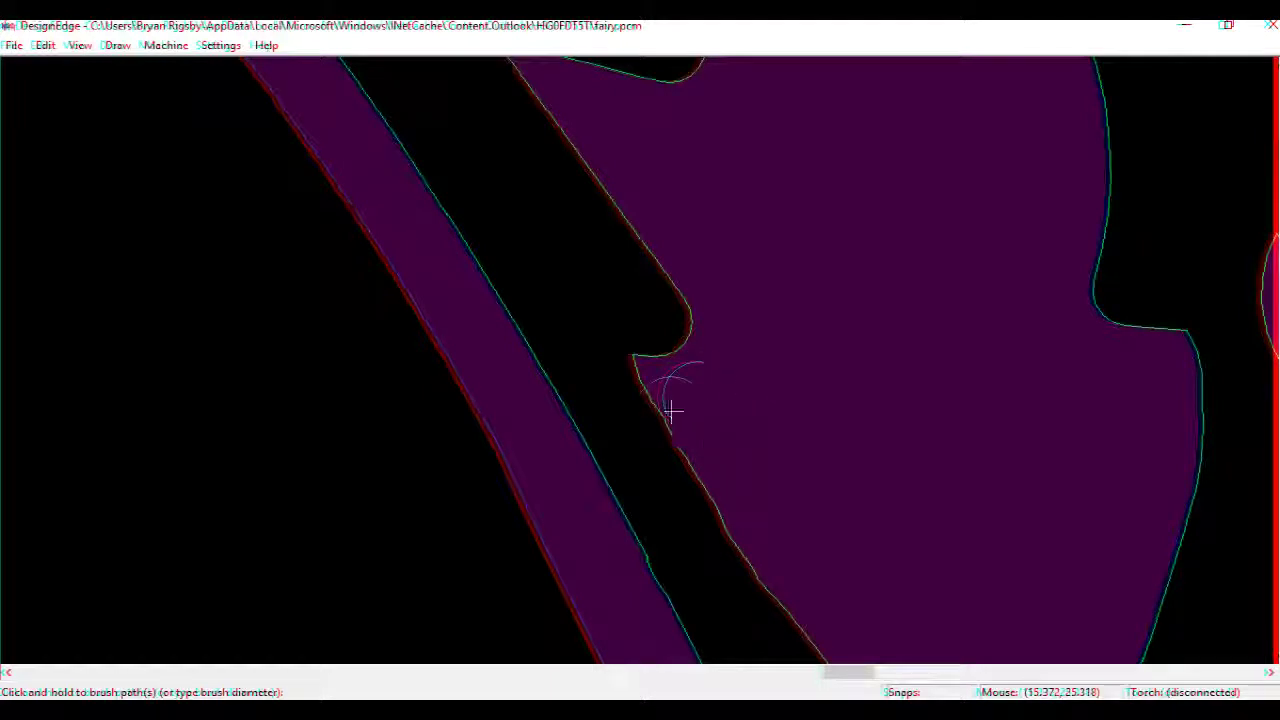
key("Escape")
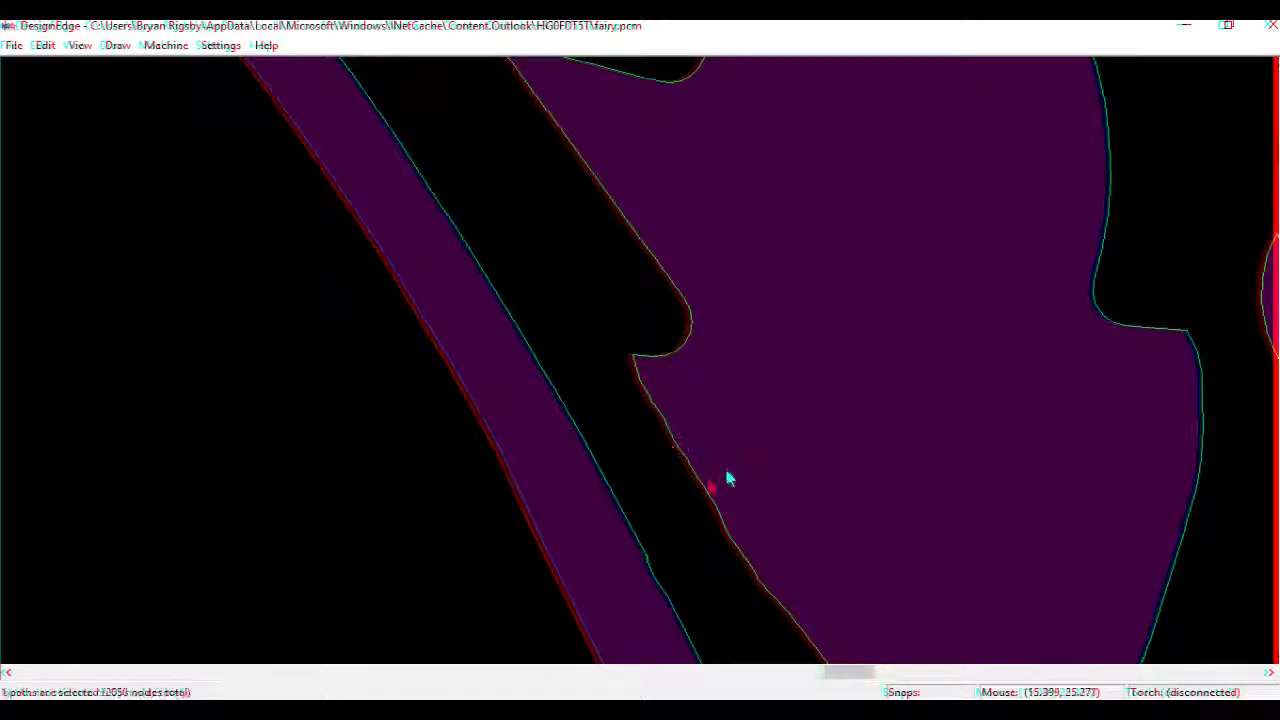
Smooth the outline containing the freshly brushed leaf edge using a small typed margin.
type("s.0")
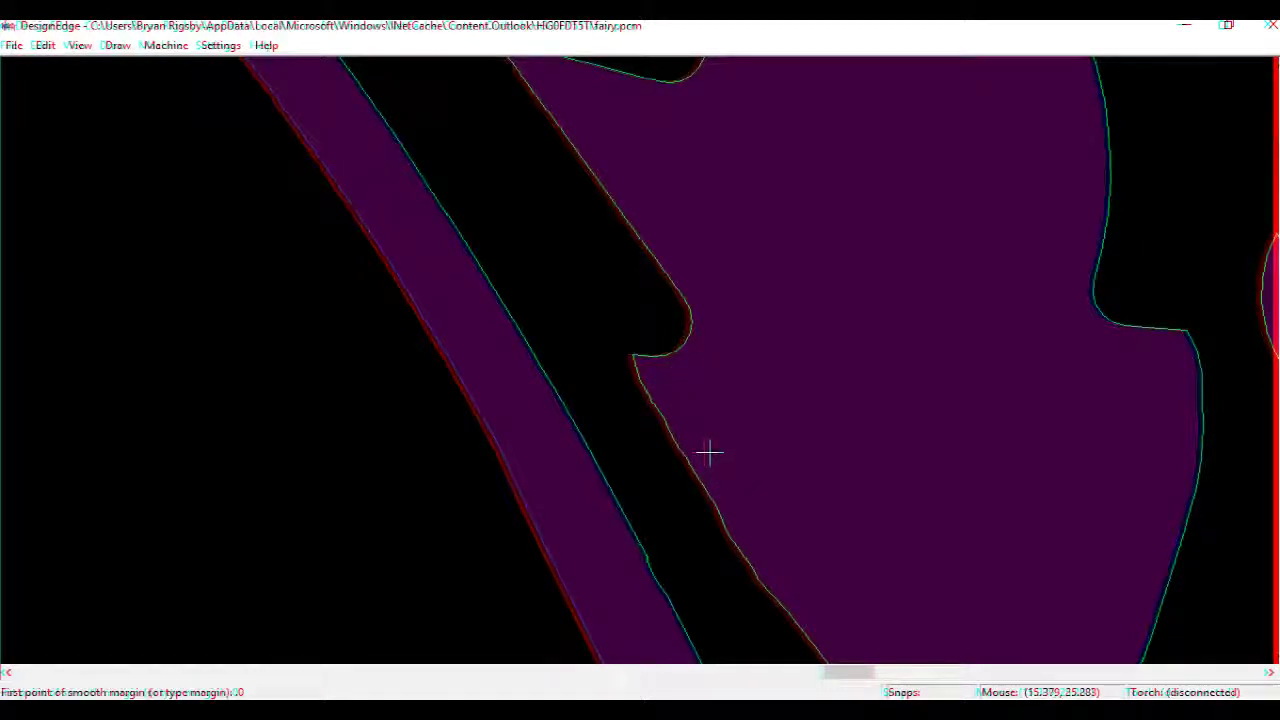
key("Return")
scroll(617, 357, "down", 3)
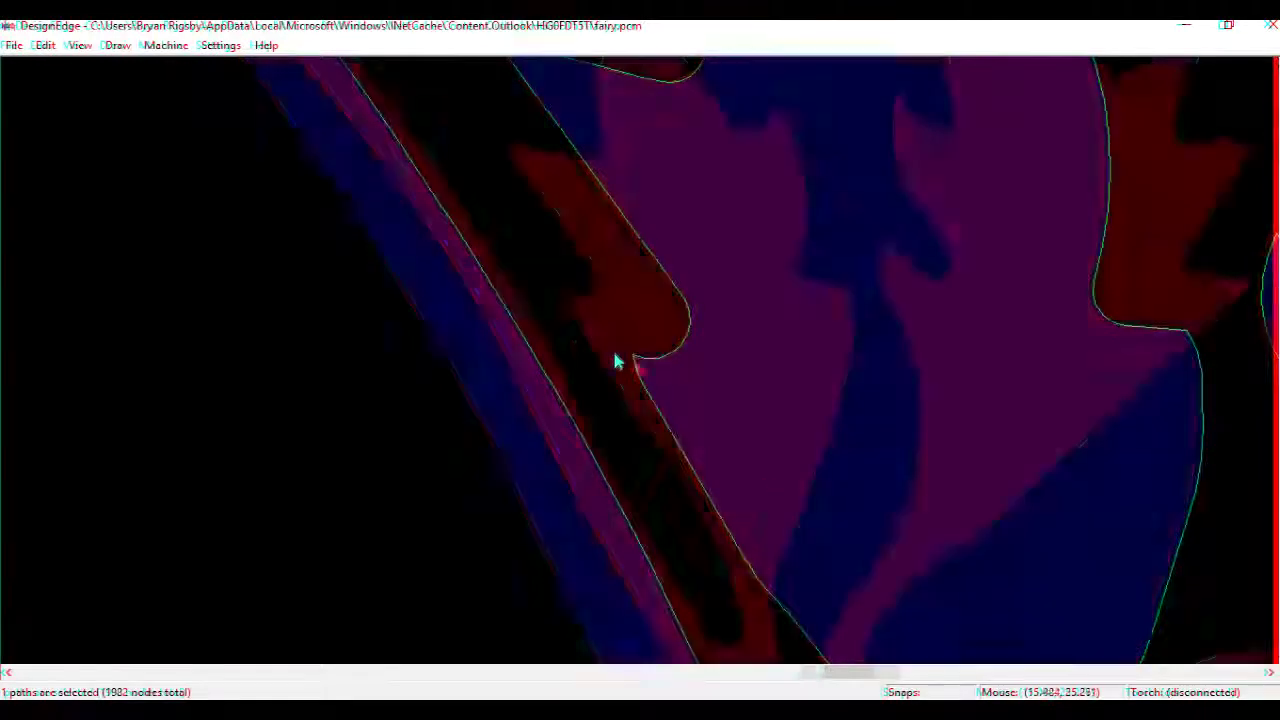
scroll(600, 352, "up", 3)
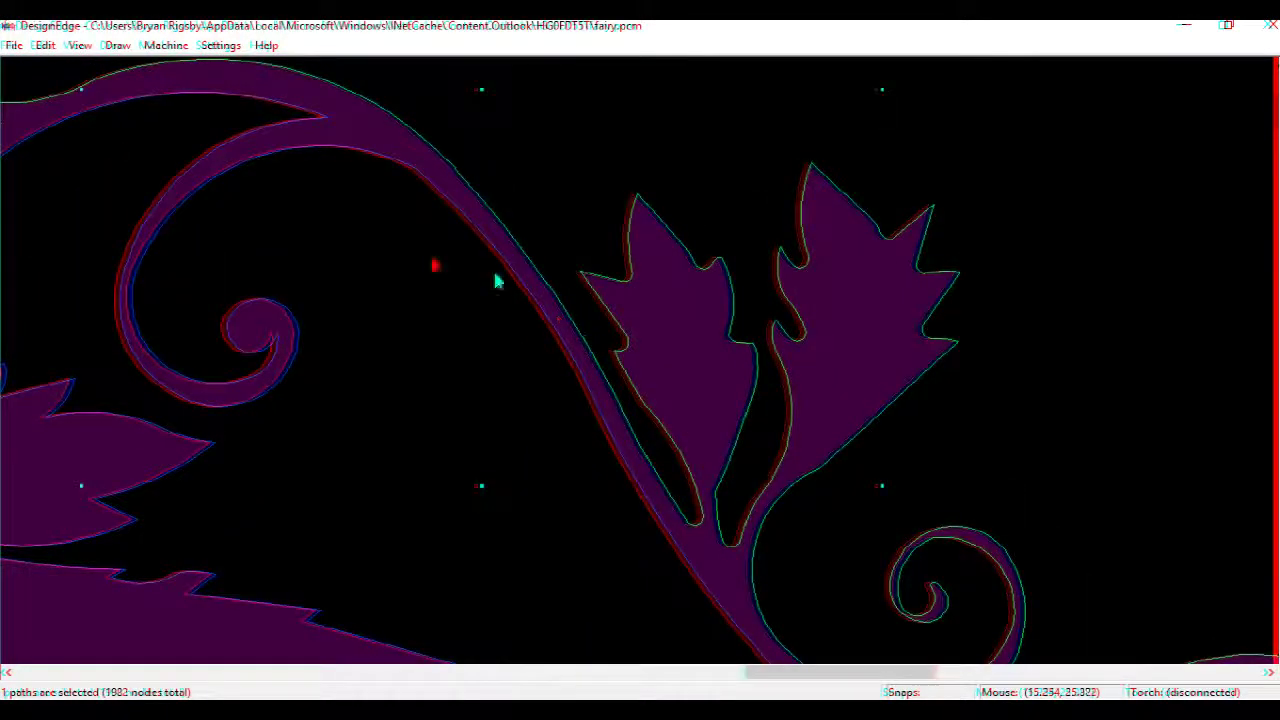
Fillet the sharp inner corner where the large spiral branches off the vine's arch with radius .045/2.
scroll(617, 377, "down", 2)
scroll(582, 435, "up", 2)
scroll(602, 230, "up", 1)
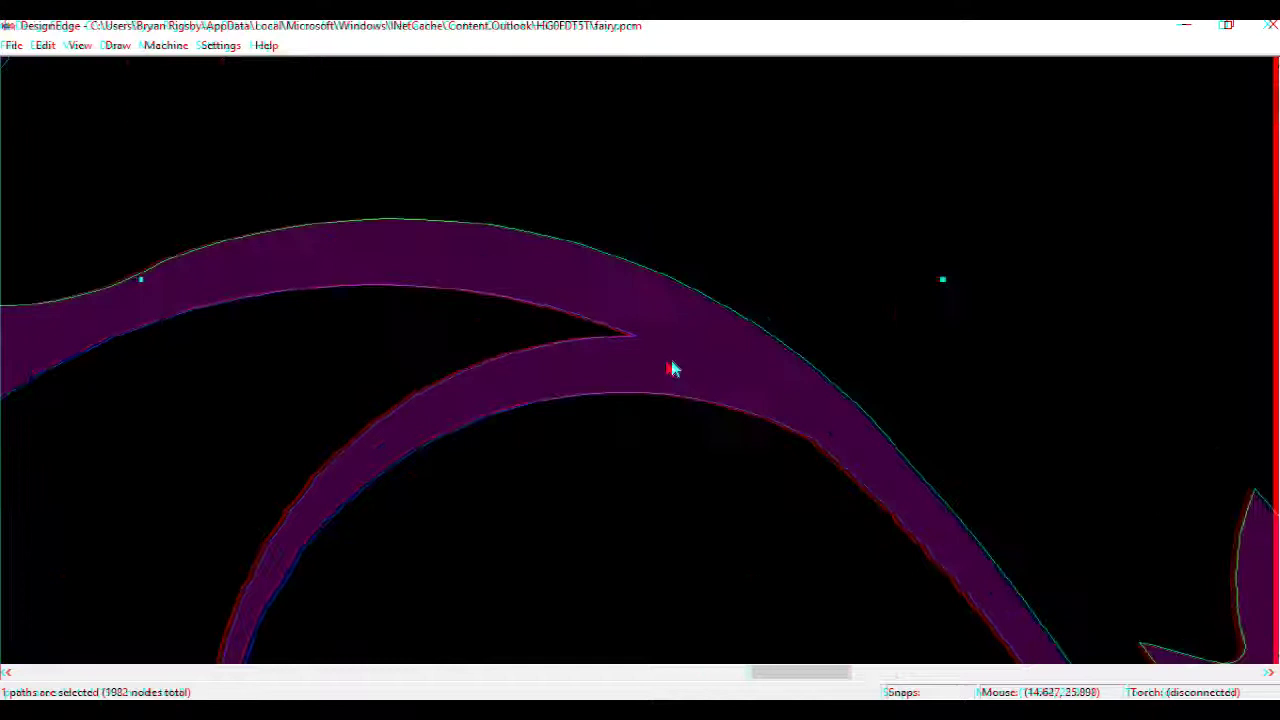
type("f0")
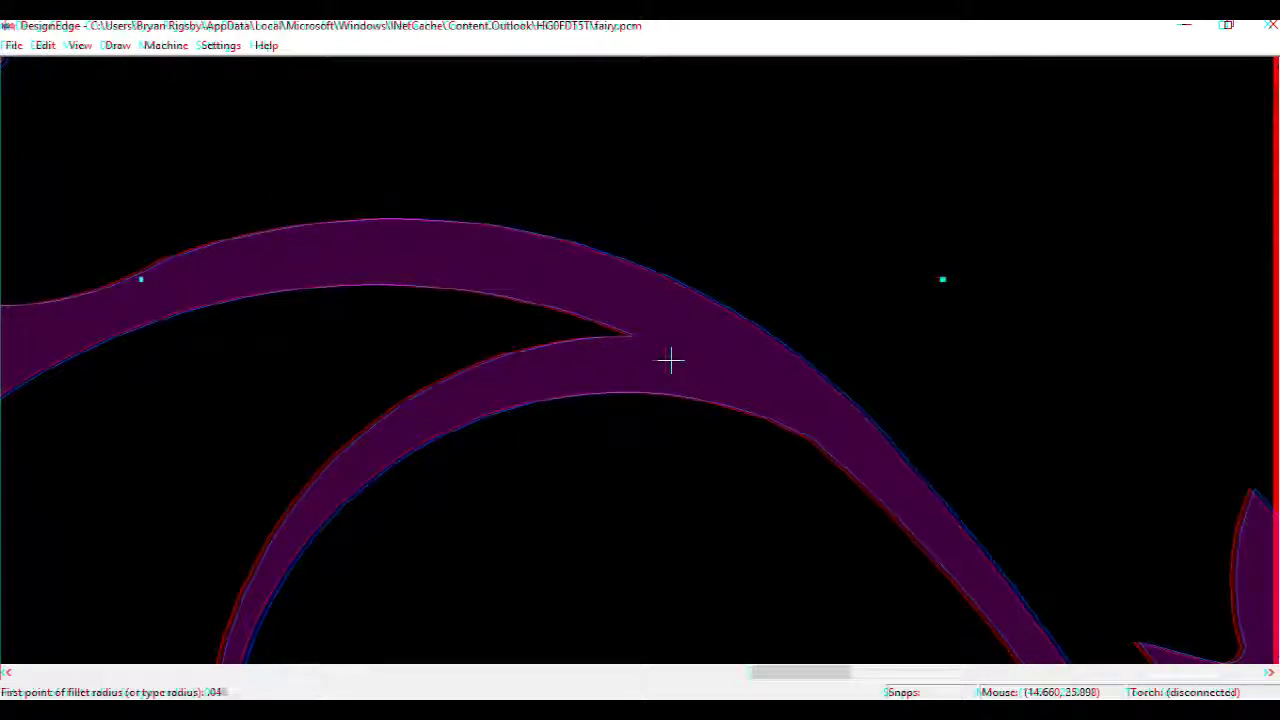
type(".045/2")
key("Return")
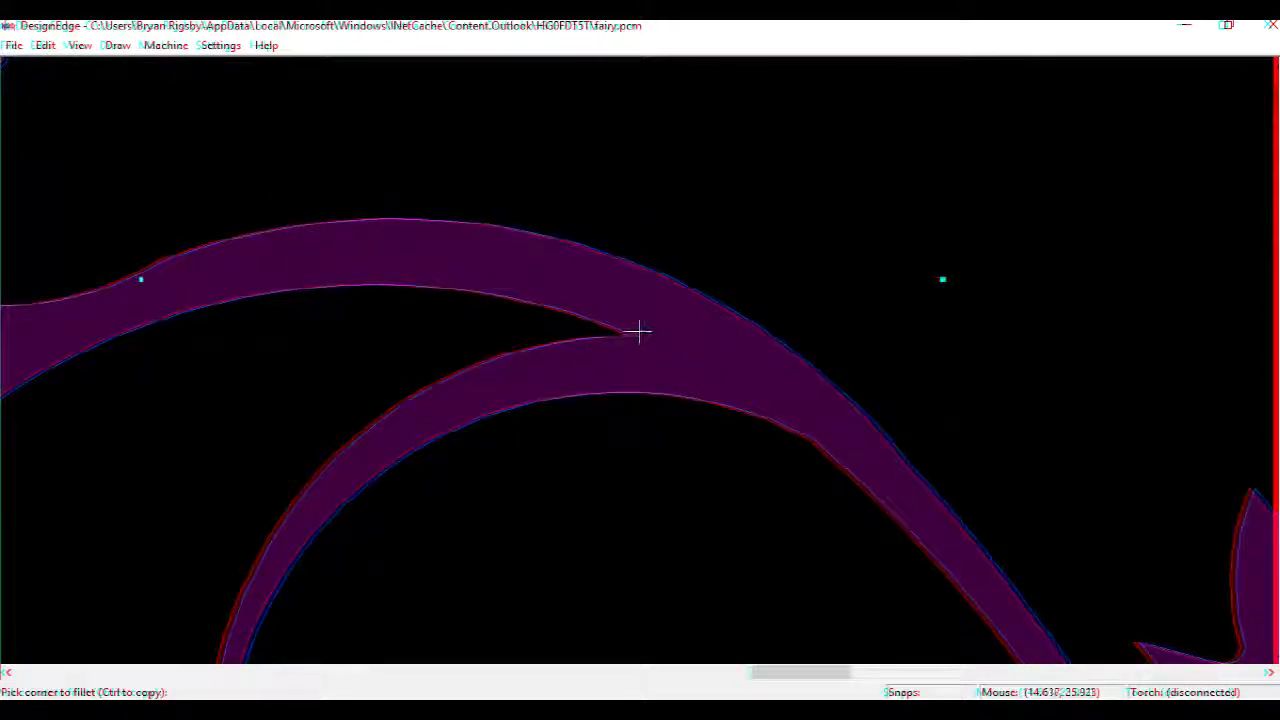
left_click(638, 331)
Fillet the inner corner of the large spiral's curled end and the two upper notches of the leaf below it.
scroll(631, 337, "down", 3)
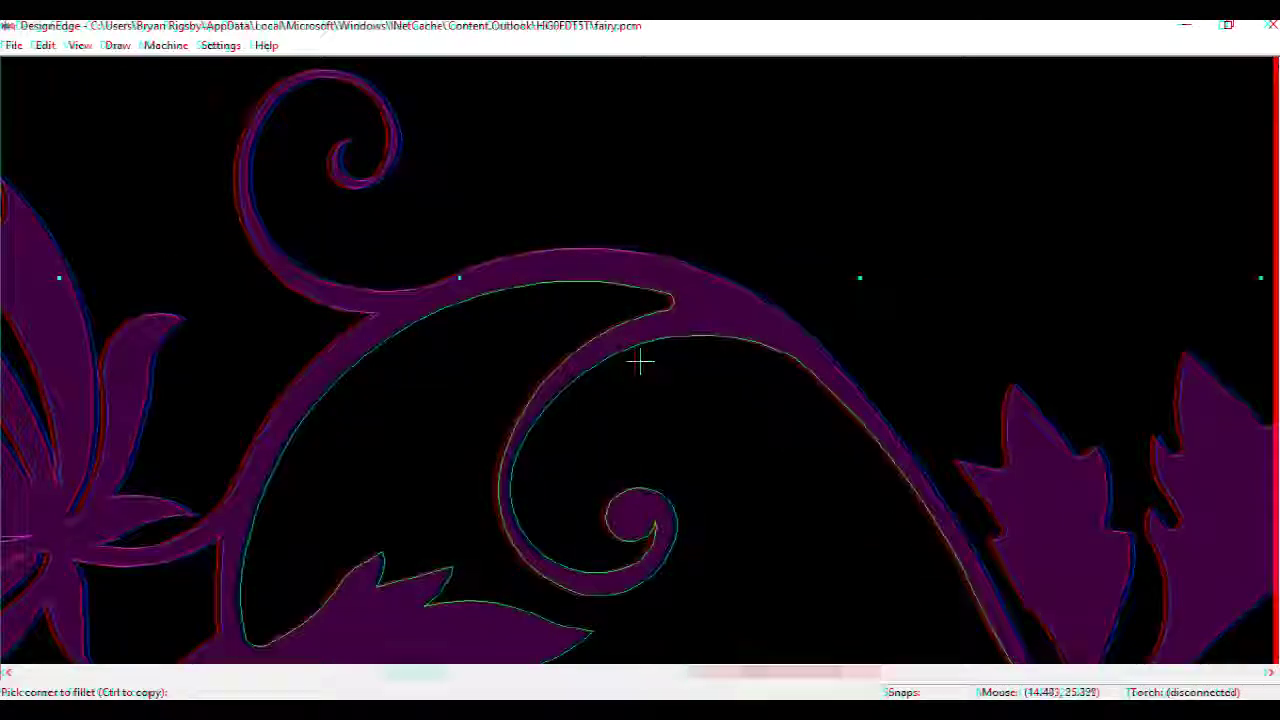
scroll(640, 362, "up", 3)
scroll(686, 394, "down", 3)
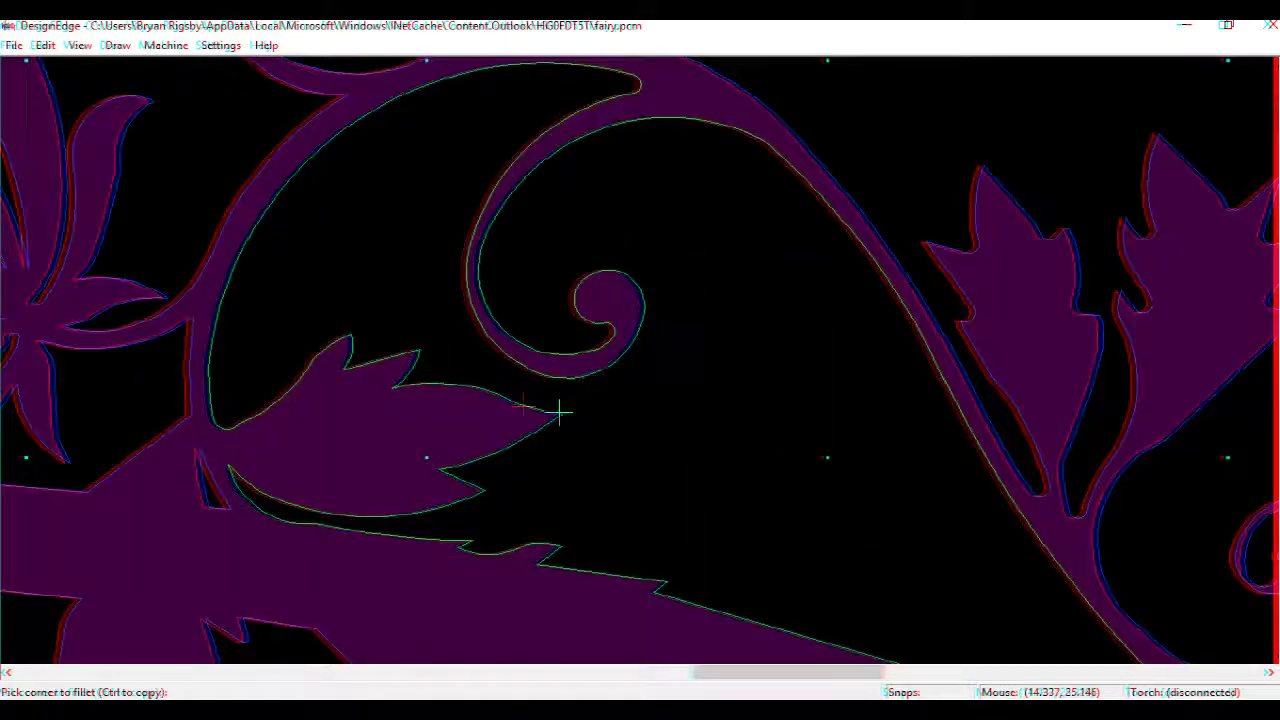
scroll(623, 367, "up", 3)
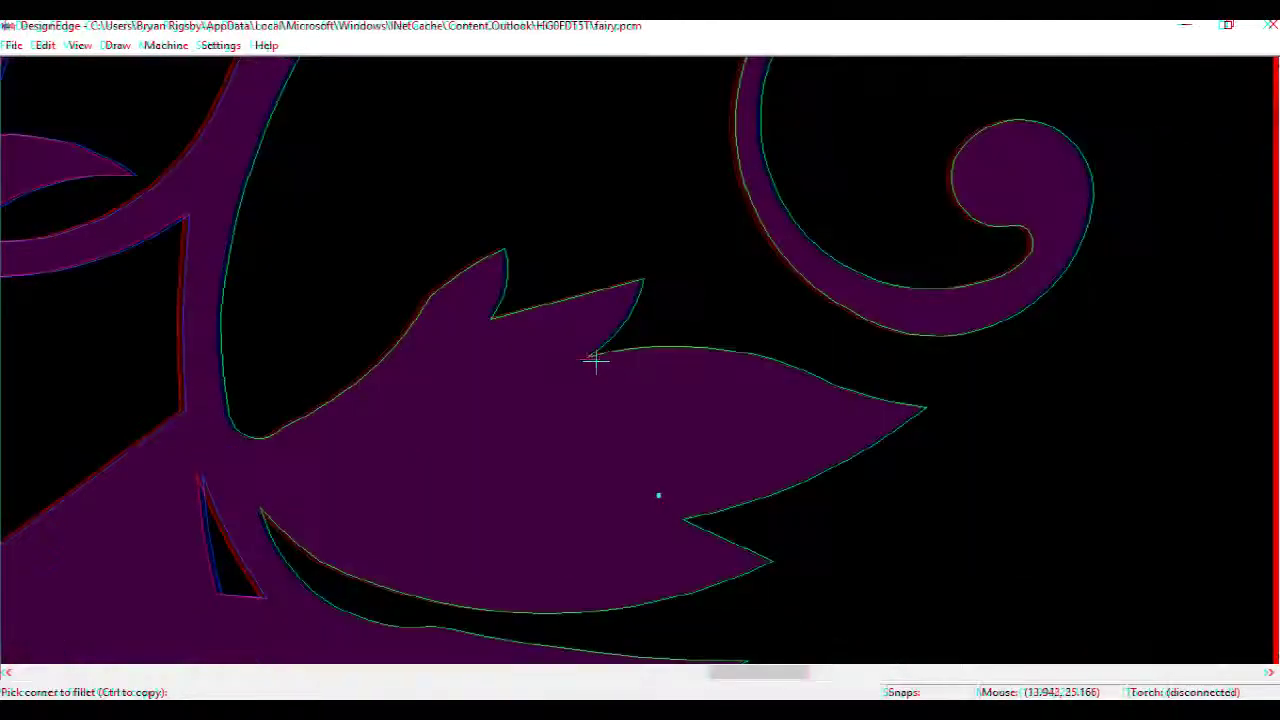
left_click(492, 318)
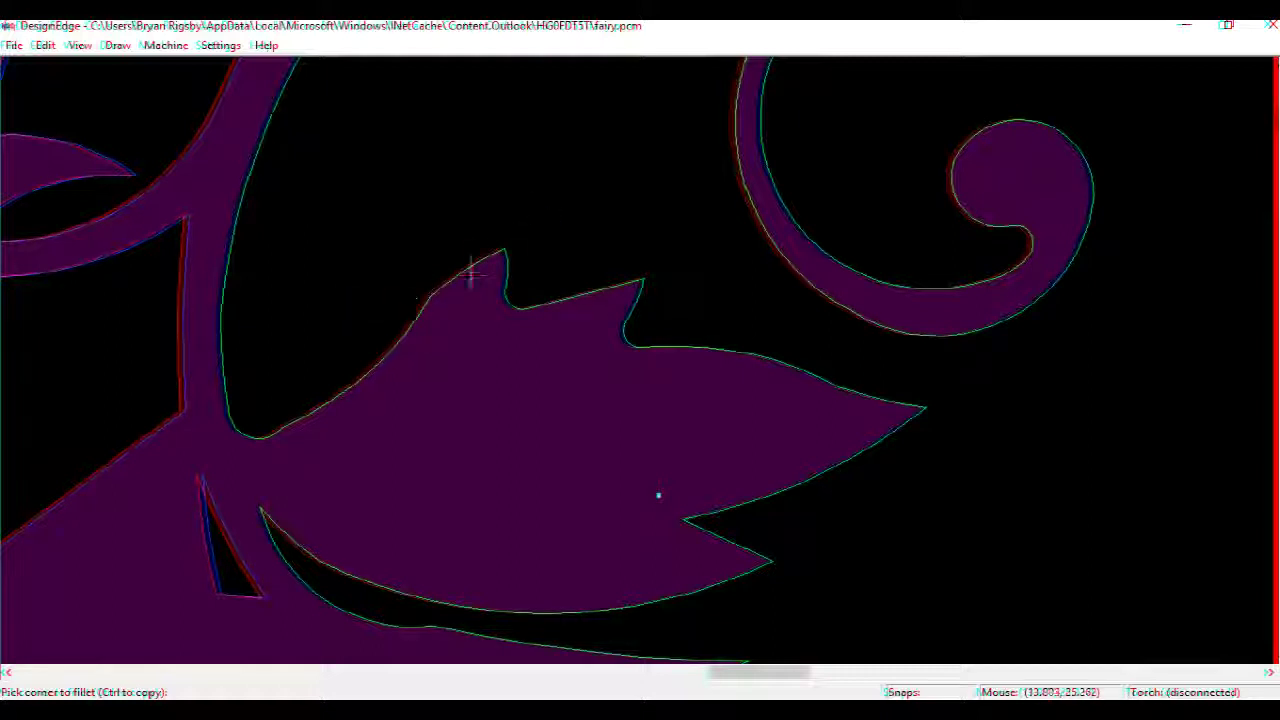
key("Escape")
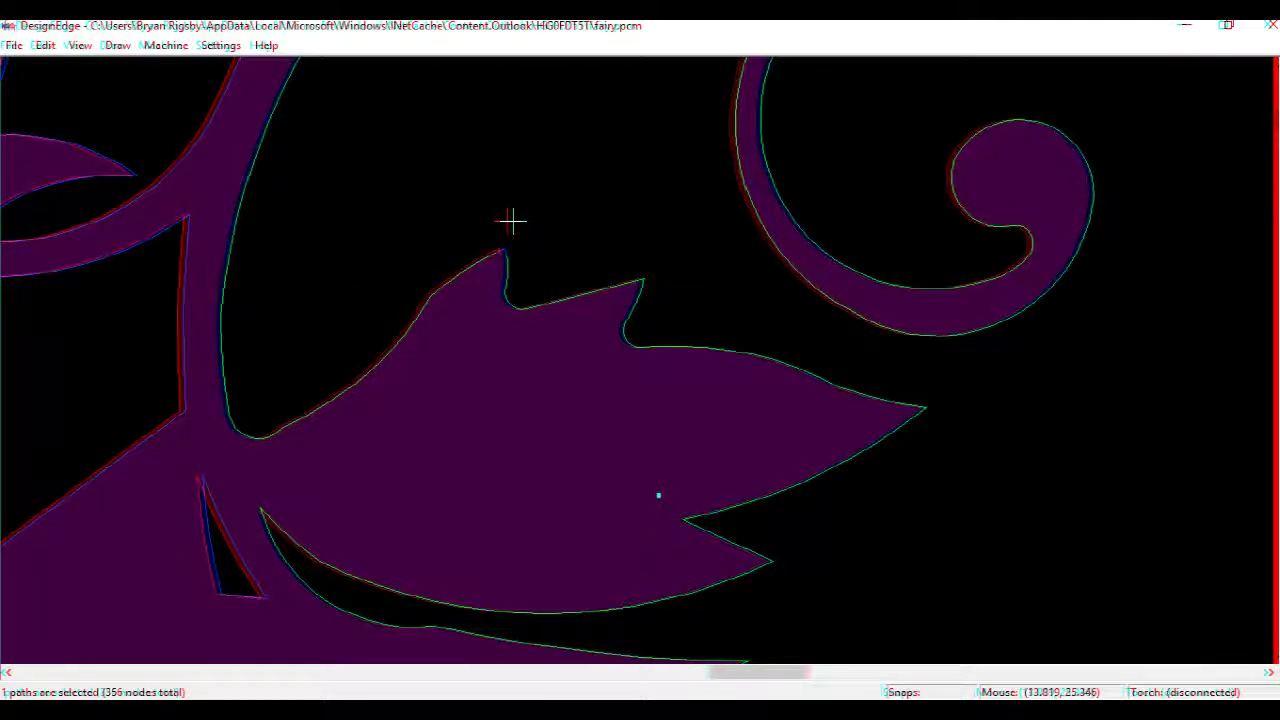
Compare a small circle with the lower notch of the leaf below the spiral, without placing it.
key("c")
key("Return")
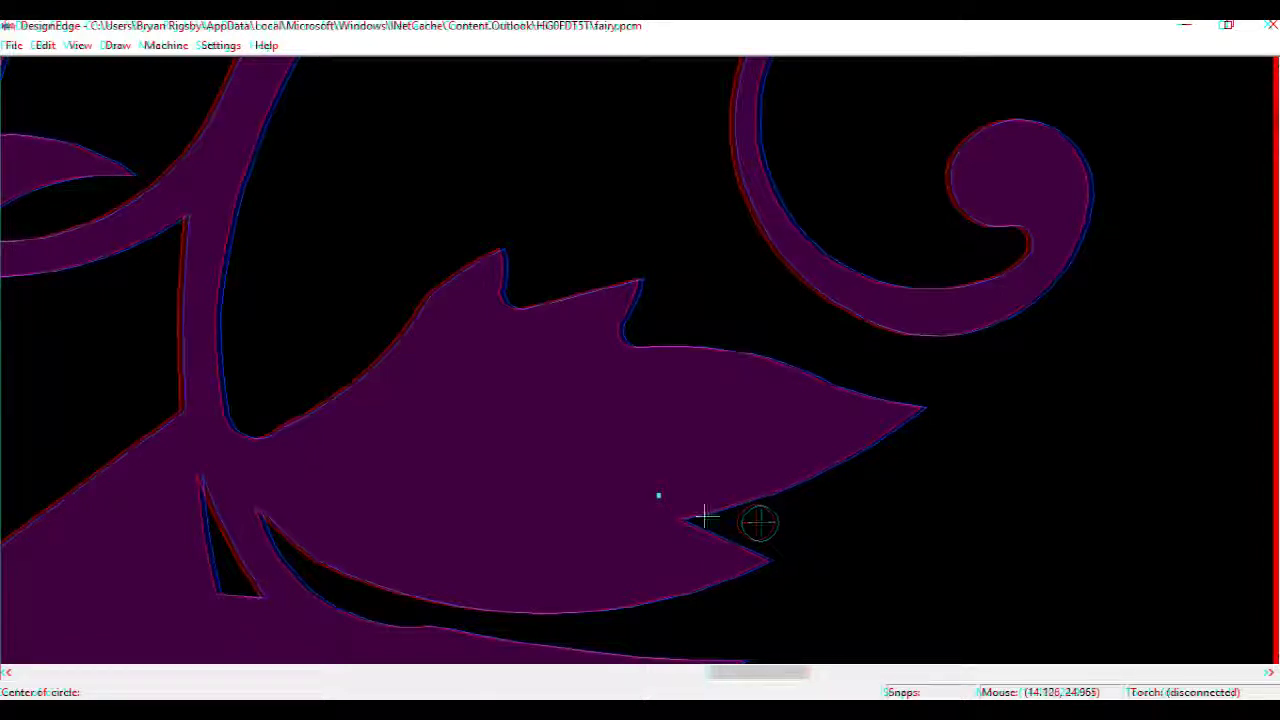
key("Escape")
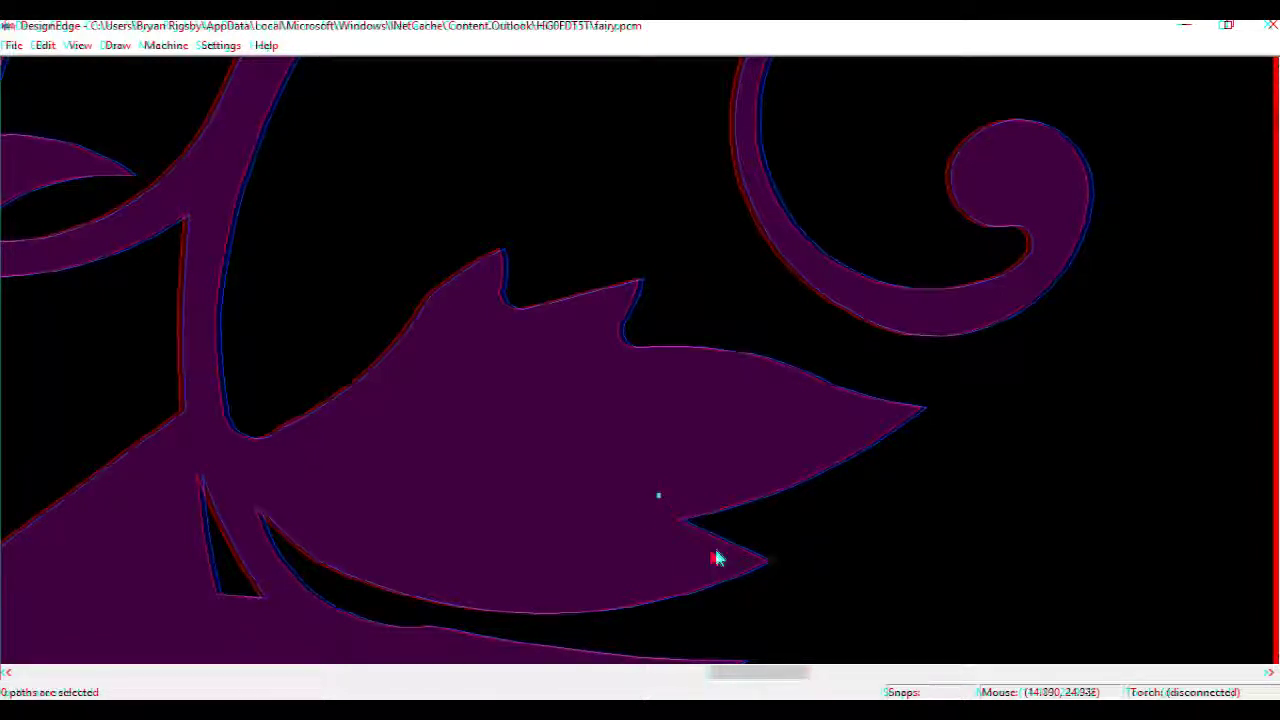
Fillet the leaf's lower notch and the closed end of the slit beneath the leaf with radius .045/2.
key("f")
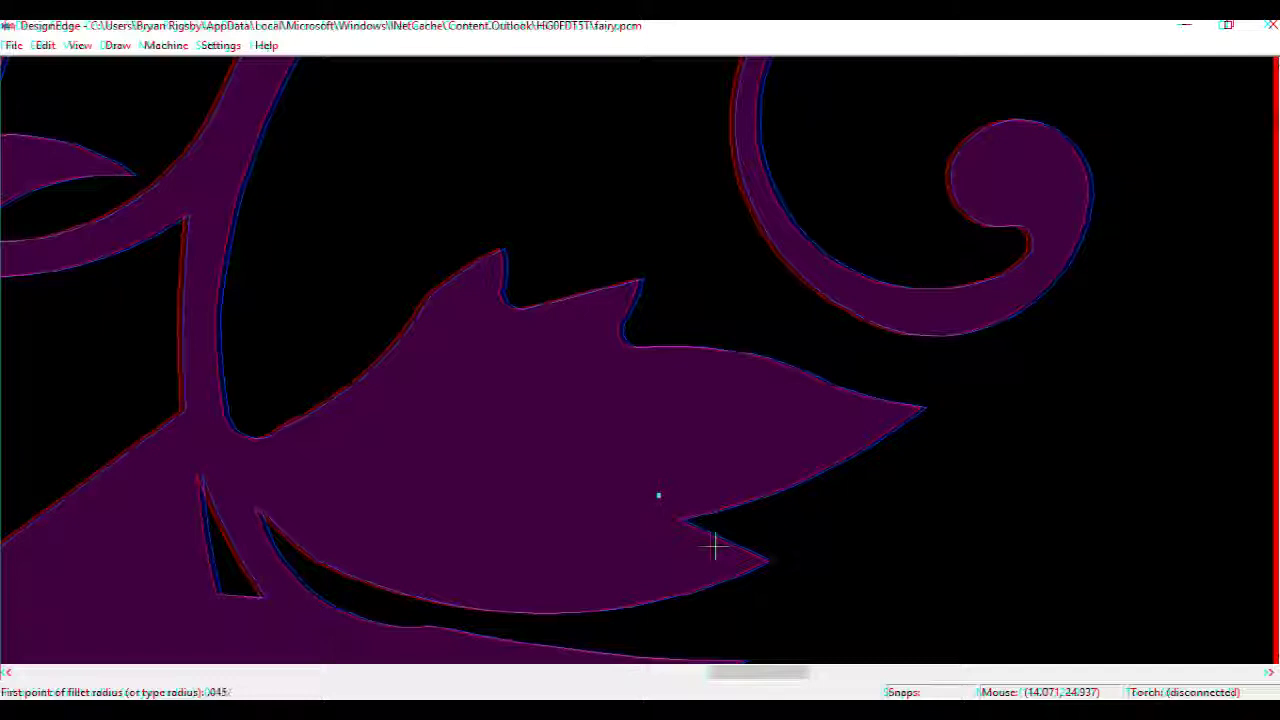
key("Return")
left_click(689, 520)
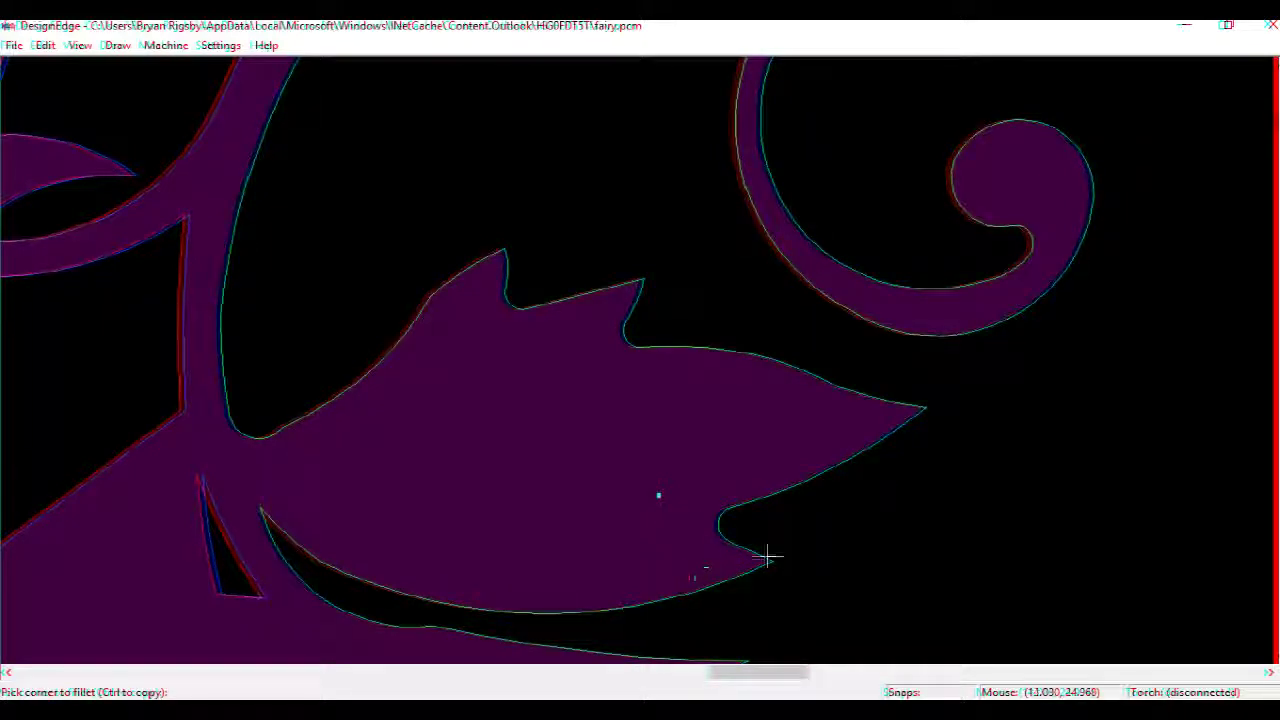
left_click(262, 509)
Fillet the three corners of the small triangular opening beside the closed end of the slit under the leaf.
scroll(348, 610, "down", 1)
scroll(608, 370, "up", 1)
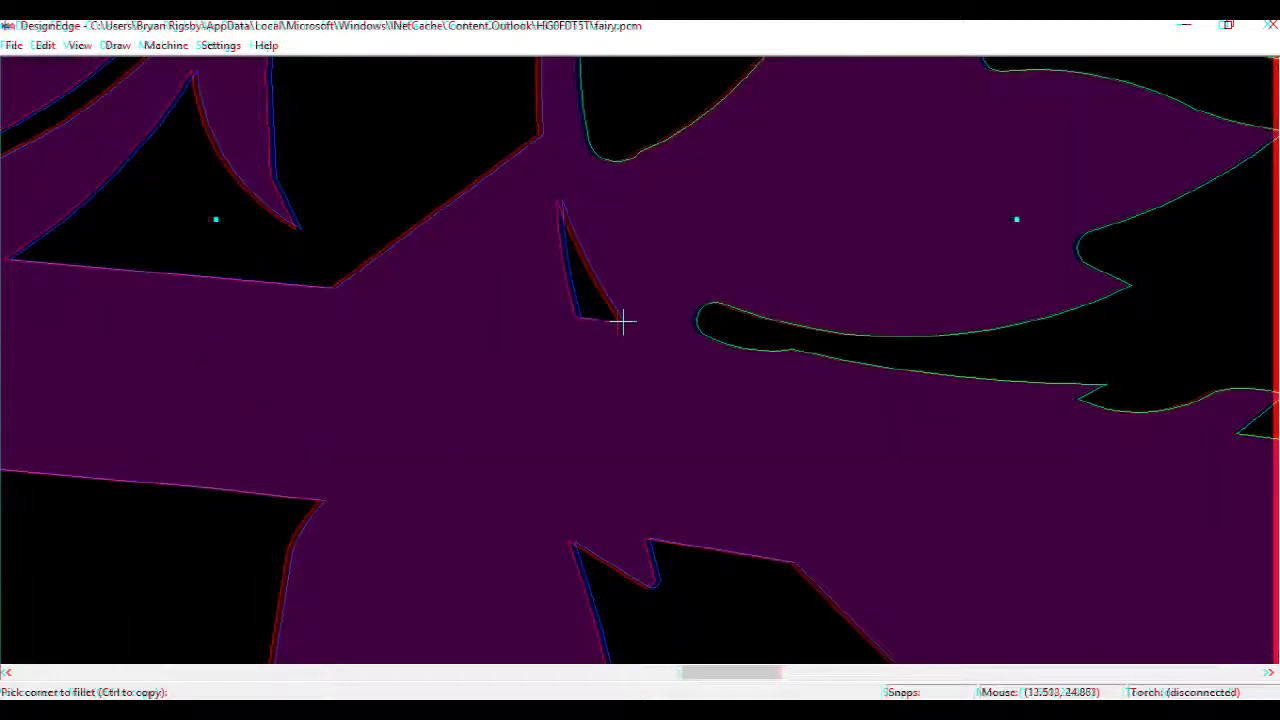
left_click(622, 320)
left_click(554, 197)
left_click(582, 320)
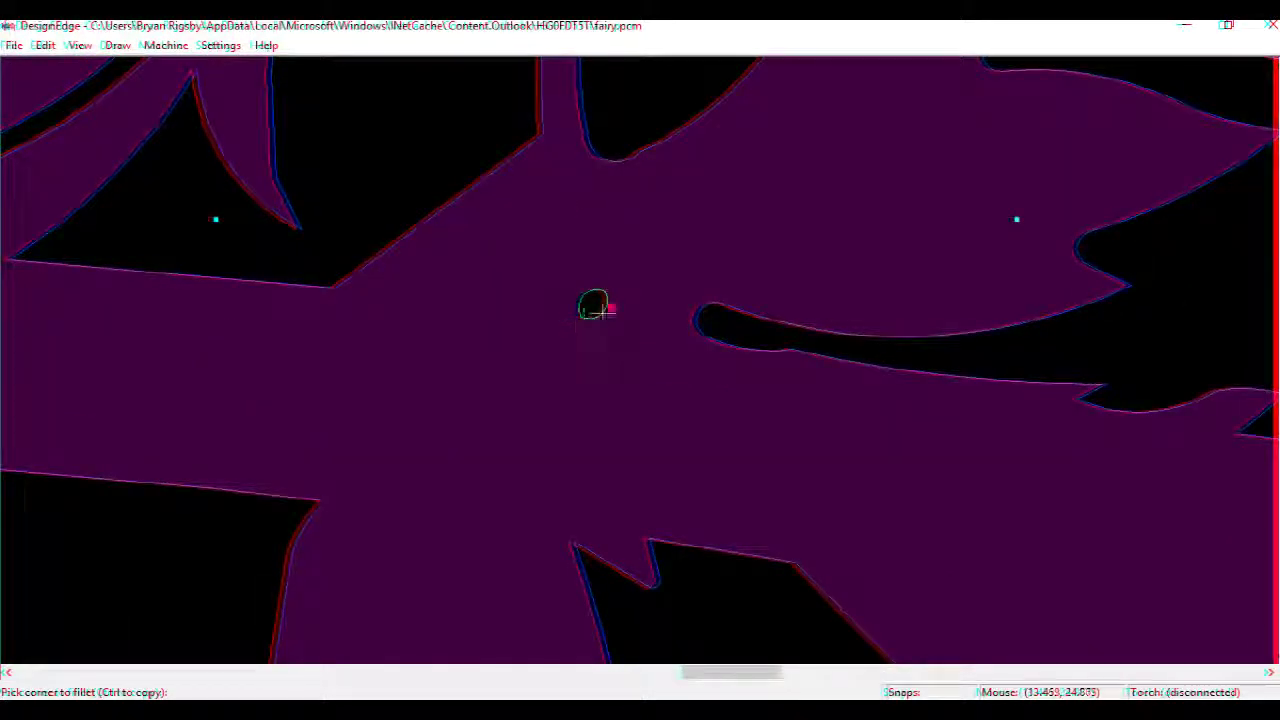
key("Escape")
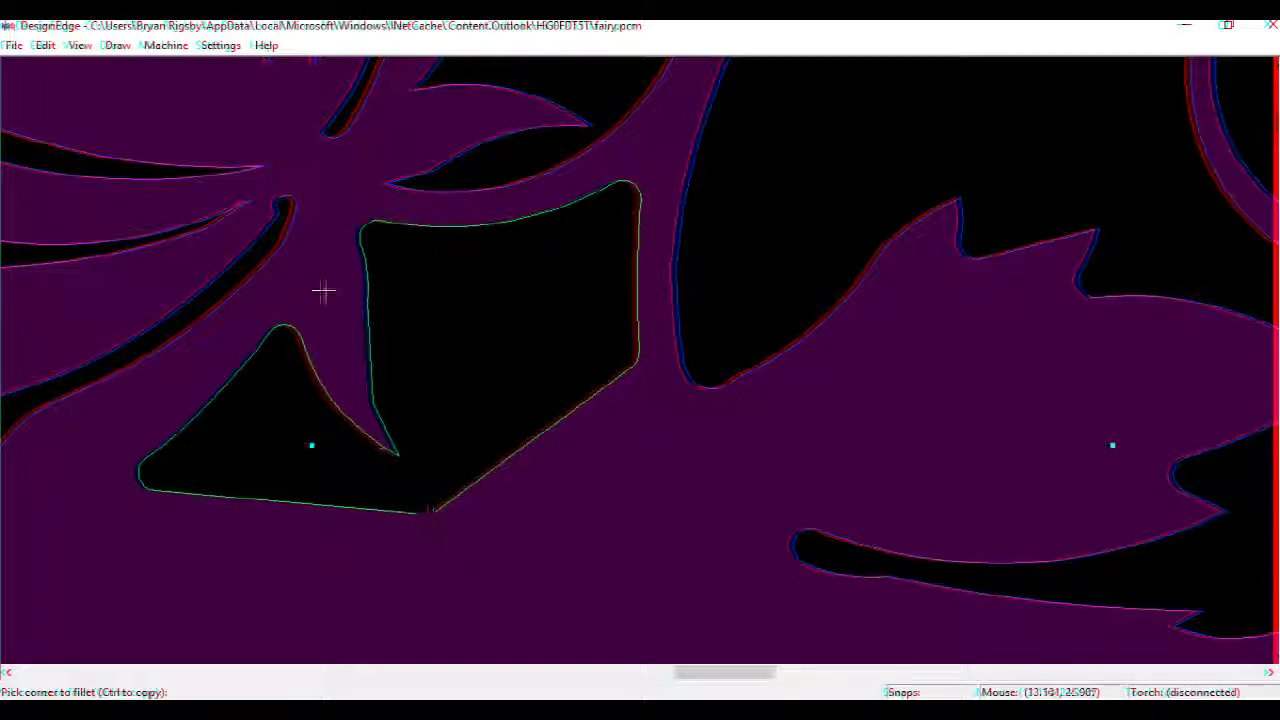
Compare the brush size with the narrow slit beneath the lowest lobe of the flower-like leaf, without brushing it.
scroll(311, 237, "down", 1)
scroll(640, 360, "up", 1)
scroll(600, 317, "up", 1)
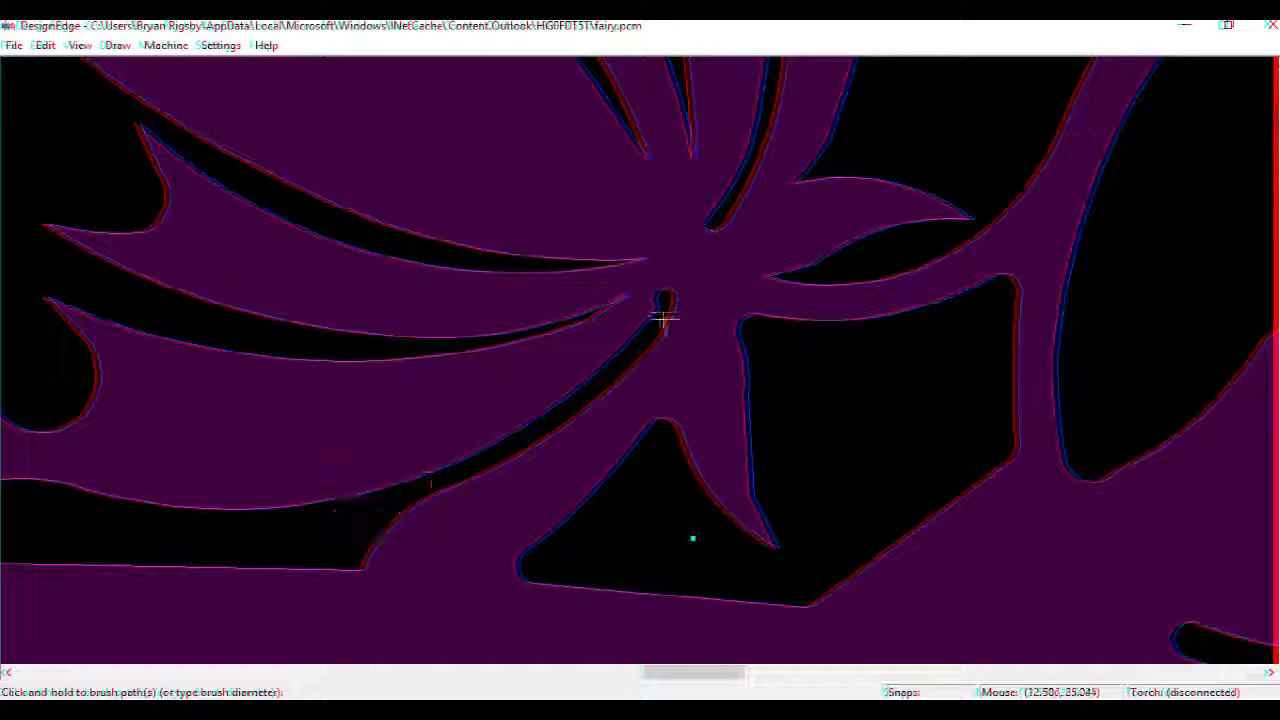
scroll(668, 304, "down", 1)
scroll(638, 363, "up", 1)
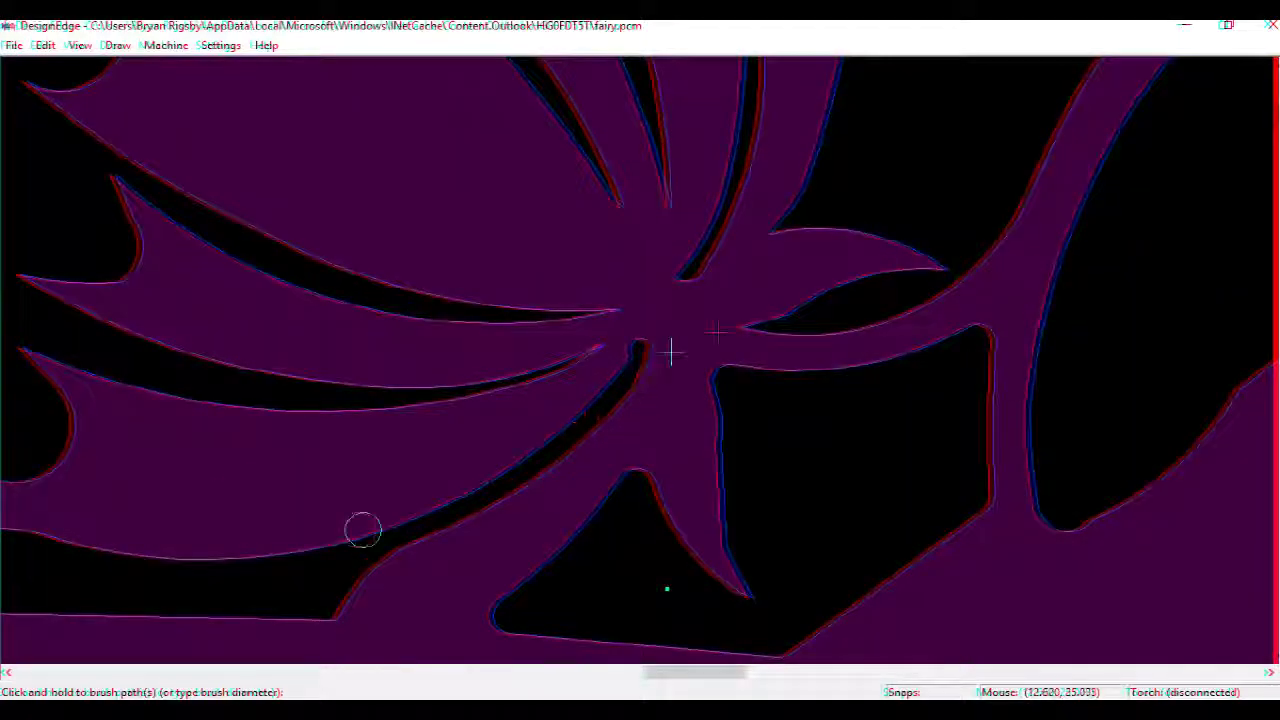
scroll(363, 529, "down", 1)
scroll(657, 334, "down", 2)
scroll(640, 357, "up", 2)
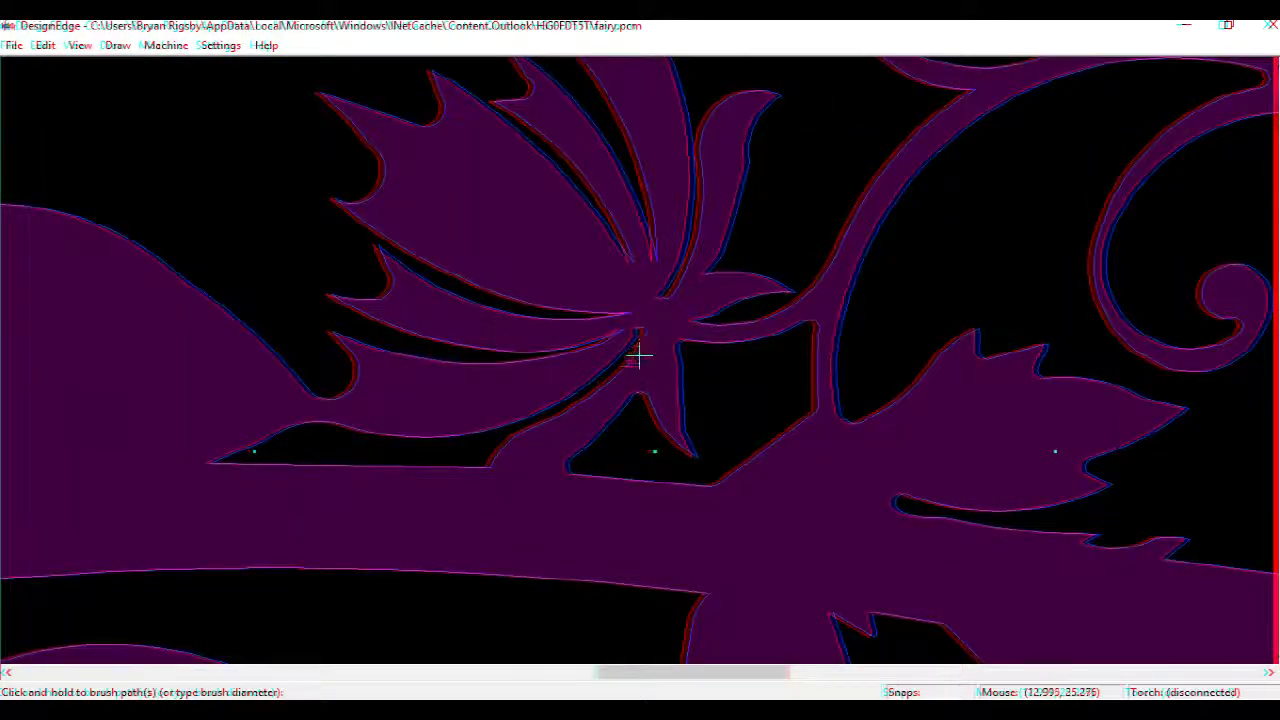
scroll(640, 357, "up", 1)
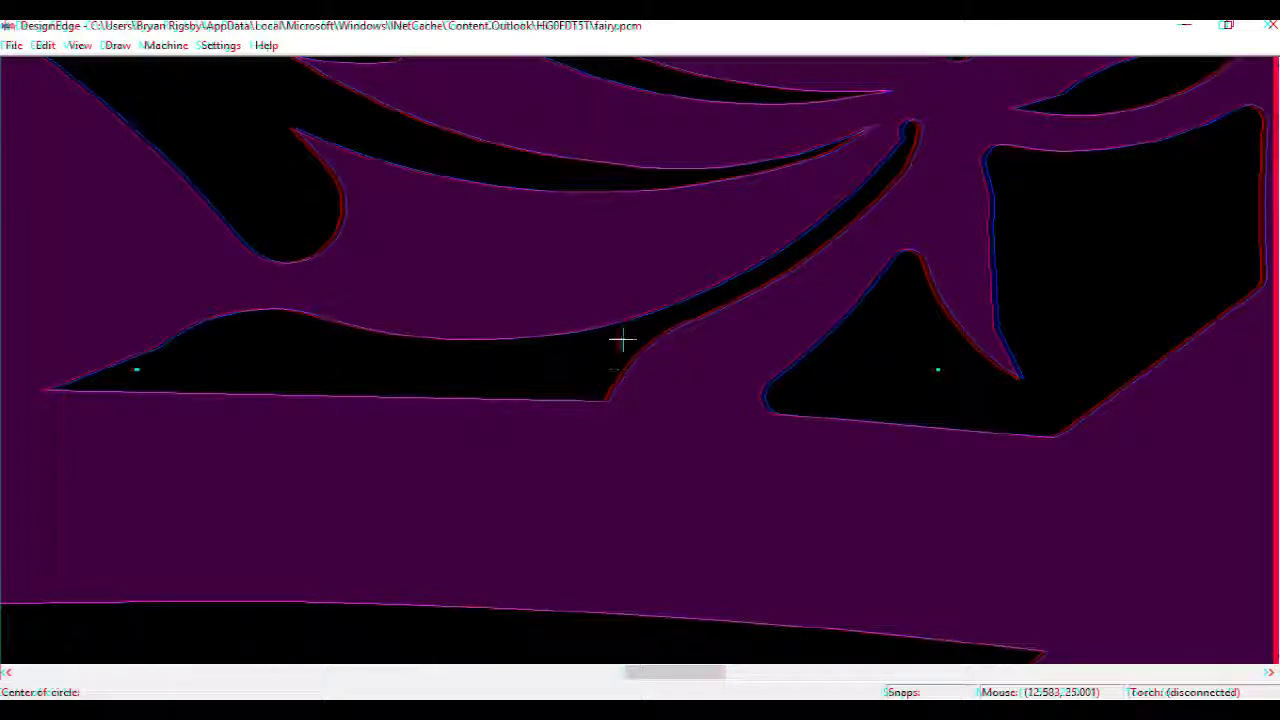
Place a small circle where the slit below the leaf's lowest lobe narrows and trim the paths there to form a rounded end.
scroll(622, 341, "up", 2)
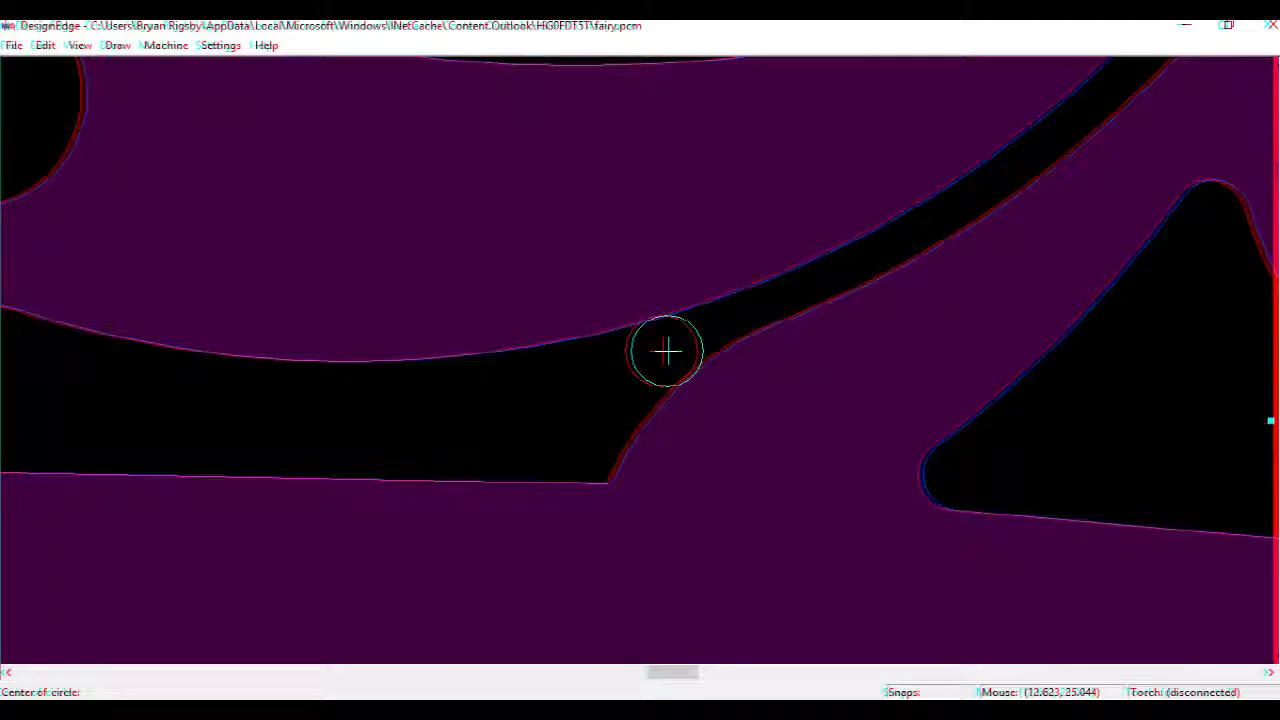
left_click(668, 358)
scroll(668, 352, "up", 2)
key("t")
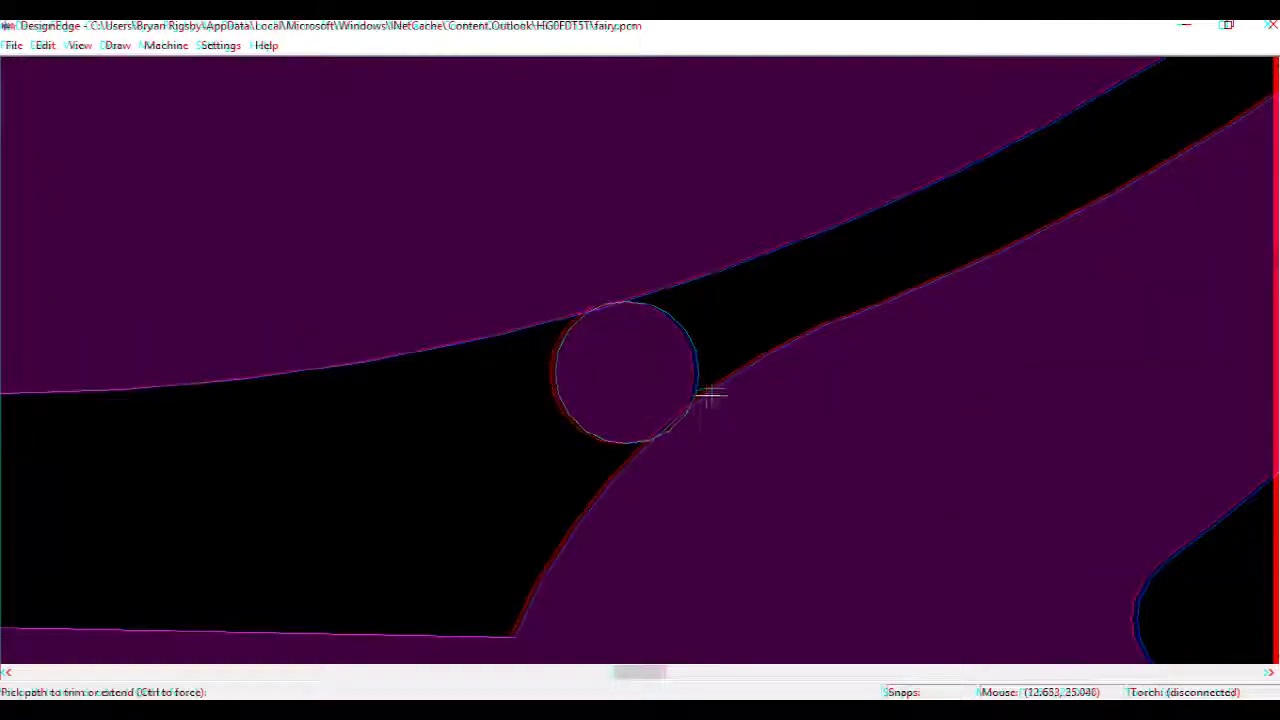
scroll(638, 362, "up", 2)
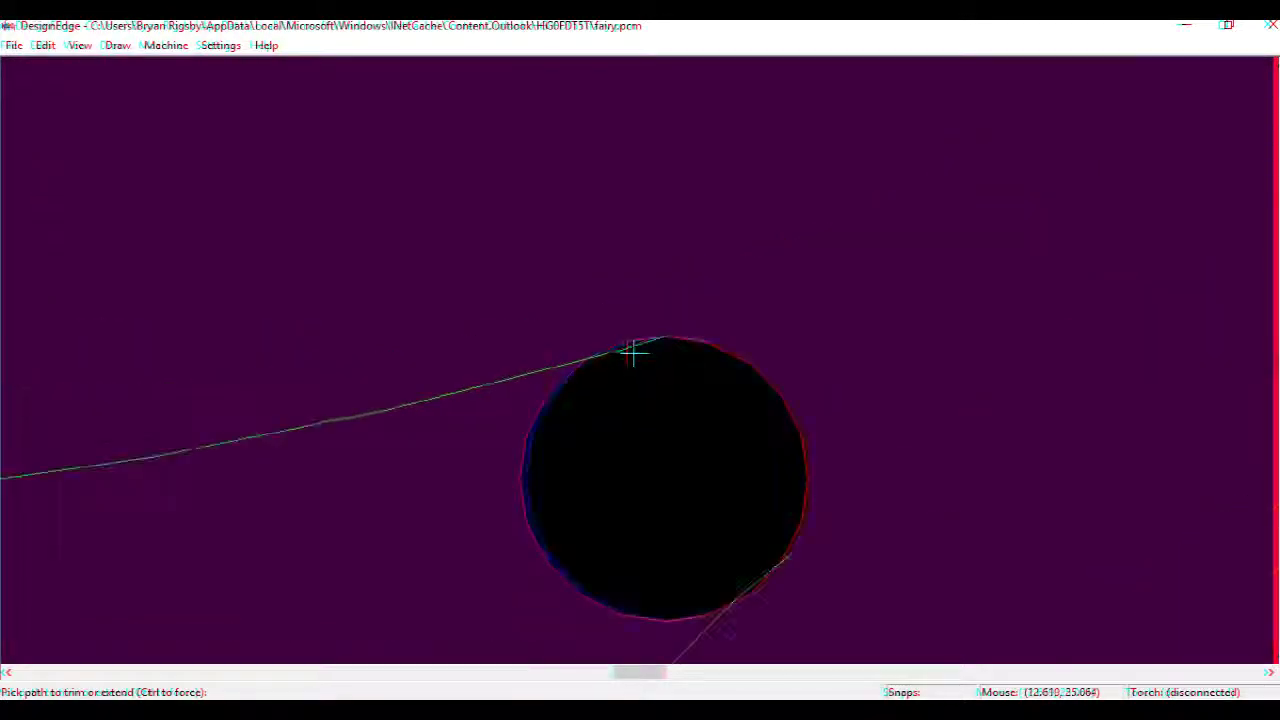
left_click(646, 614)
scroll(639, 361, "down", 3)
scroll(641, 359, "down", 2)
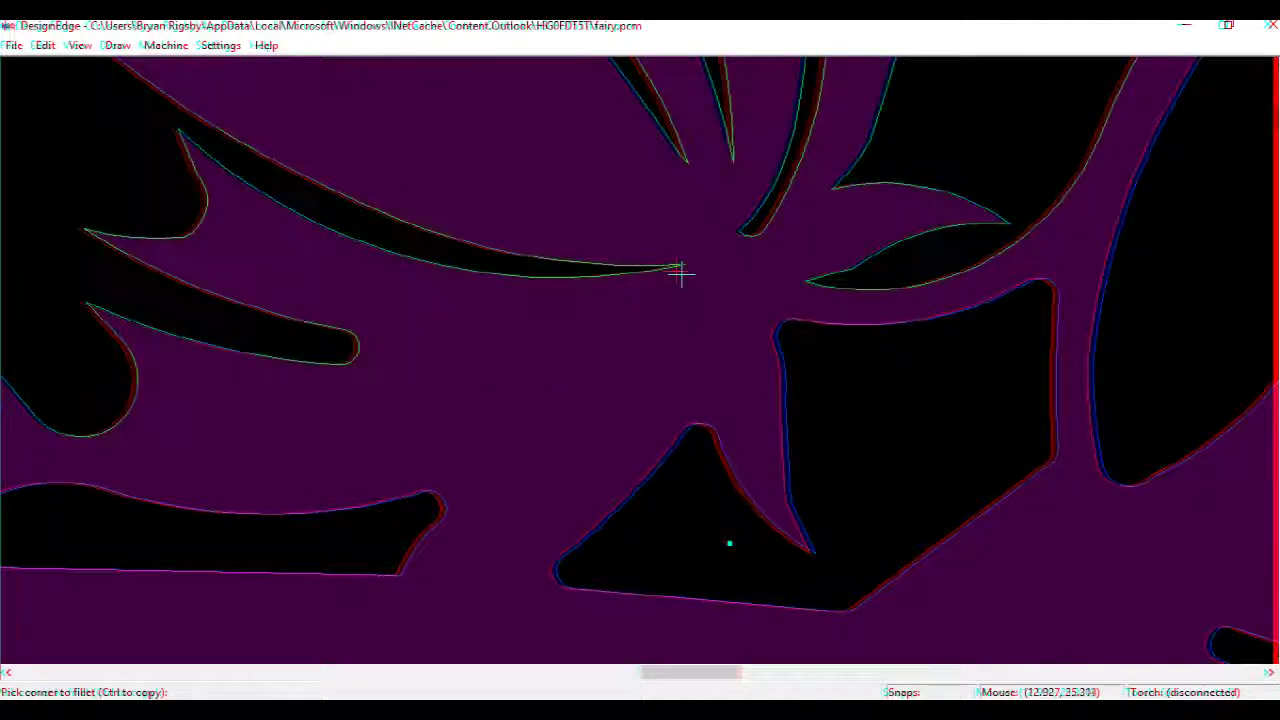
Fillet the narrow slits between the leaf's lobes into short rounded ends and round the notch beneath its small pointed leaflet.
left_click(679, 264)
left_click(741, 231)
scroll(741, 168, "down", 1)
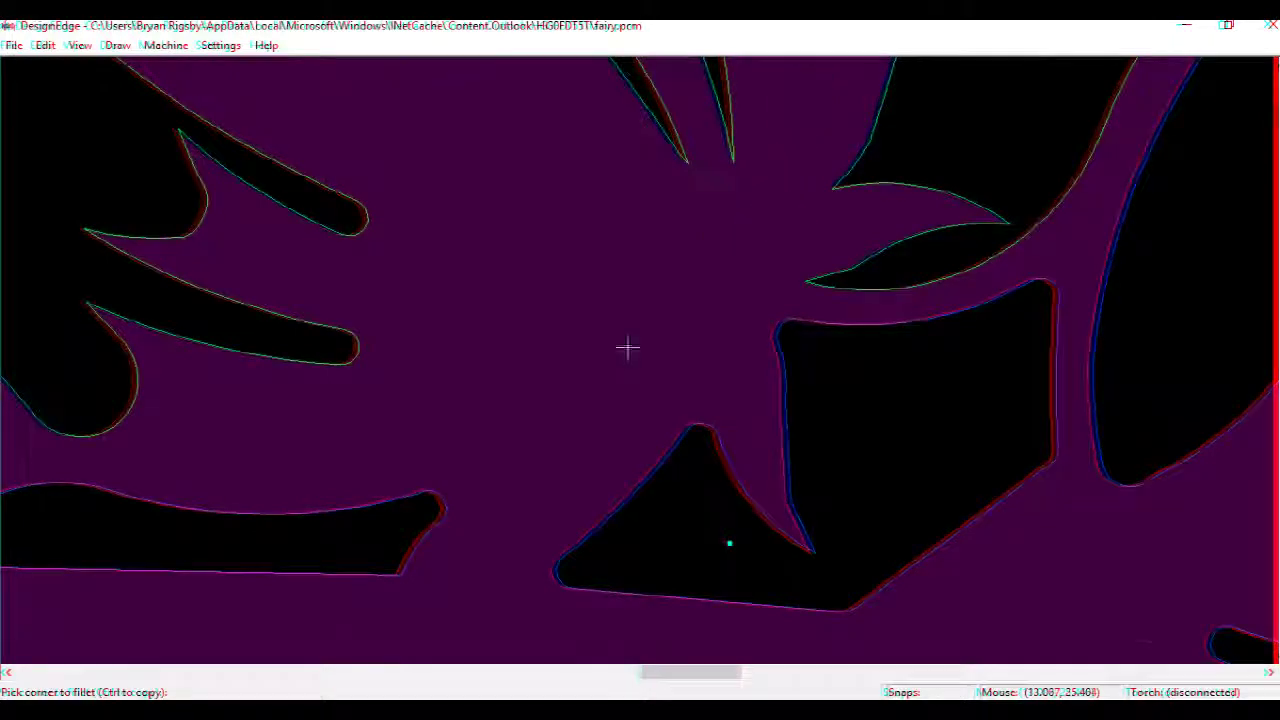
left_click(625, 345)
left_click(601, 339)
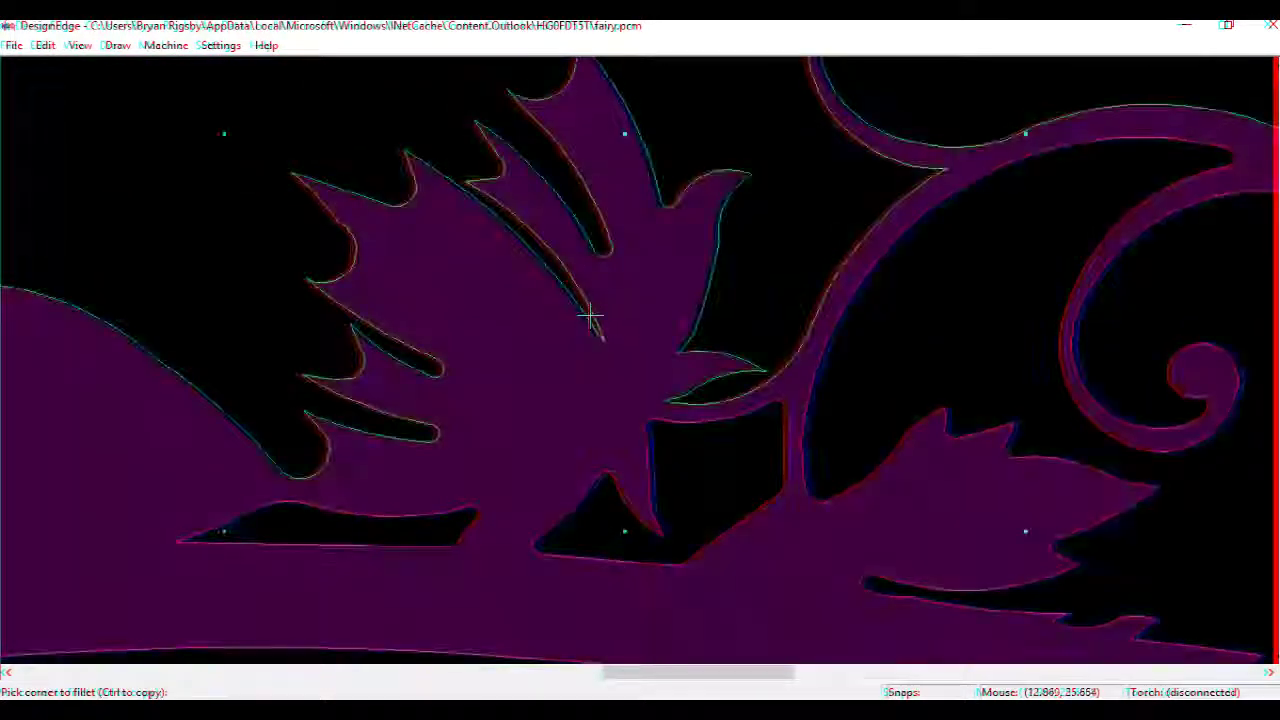
left_click(603, 340)
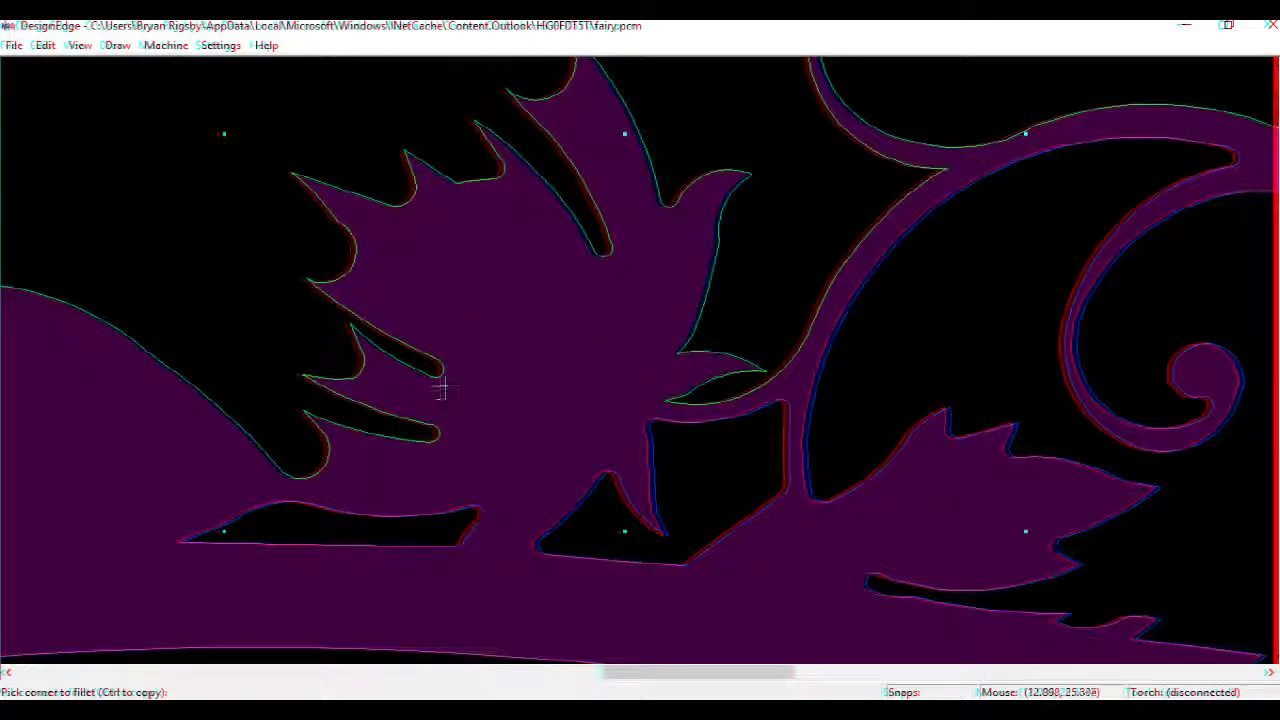
left_click(670, 402)
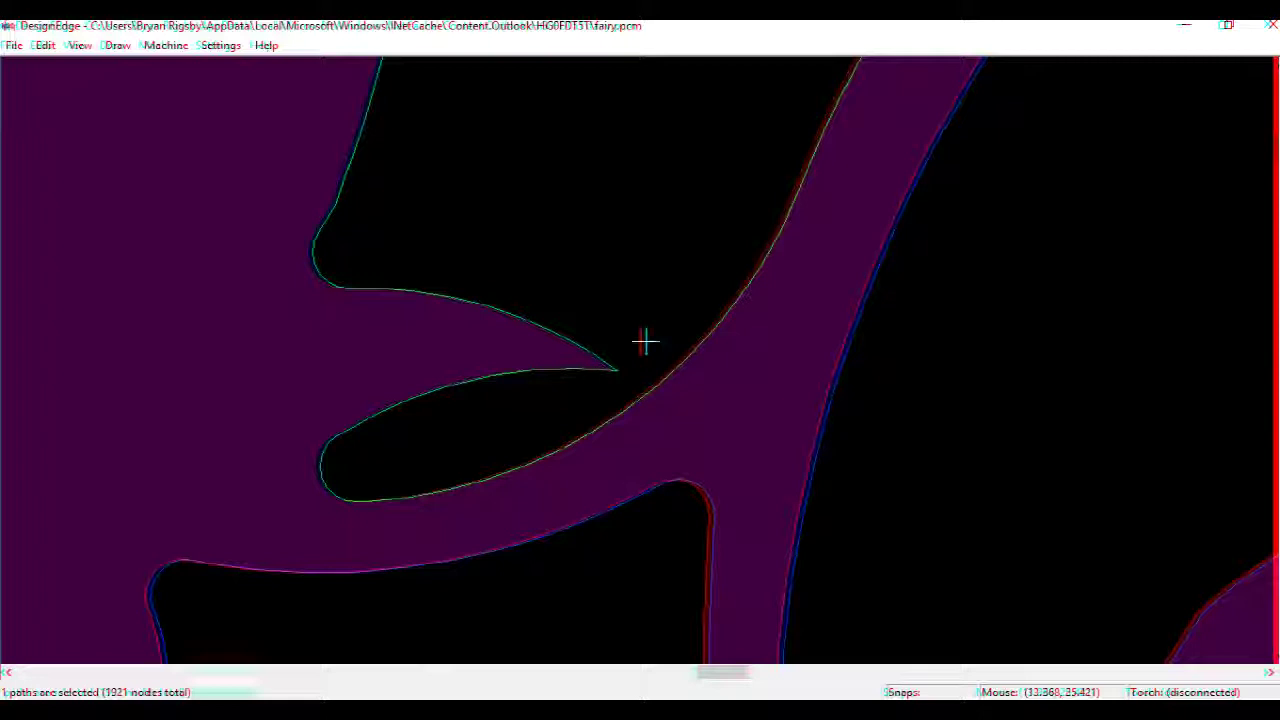
Brush the pointed tip of the small leaflet back from the curved stem to widen the gap between them.
mouse_move(537, 409)
left_mouse_down()
mouse_move(646, 346)
mouse_move(616, 366)
left_mouse_up()
left_click_drag(511, 409, 634, 349)
key("Escape")
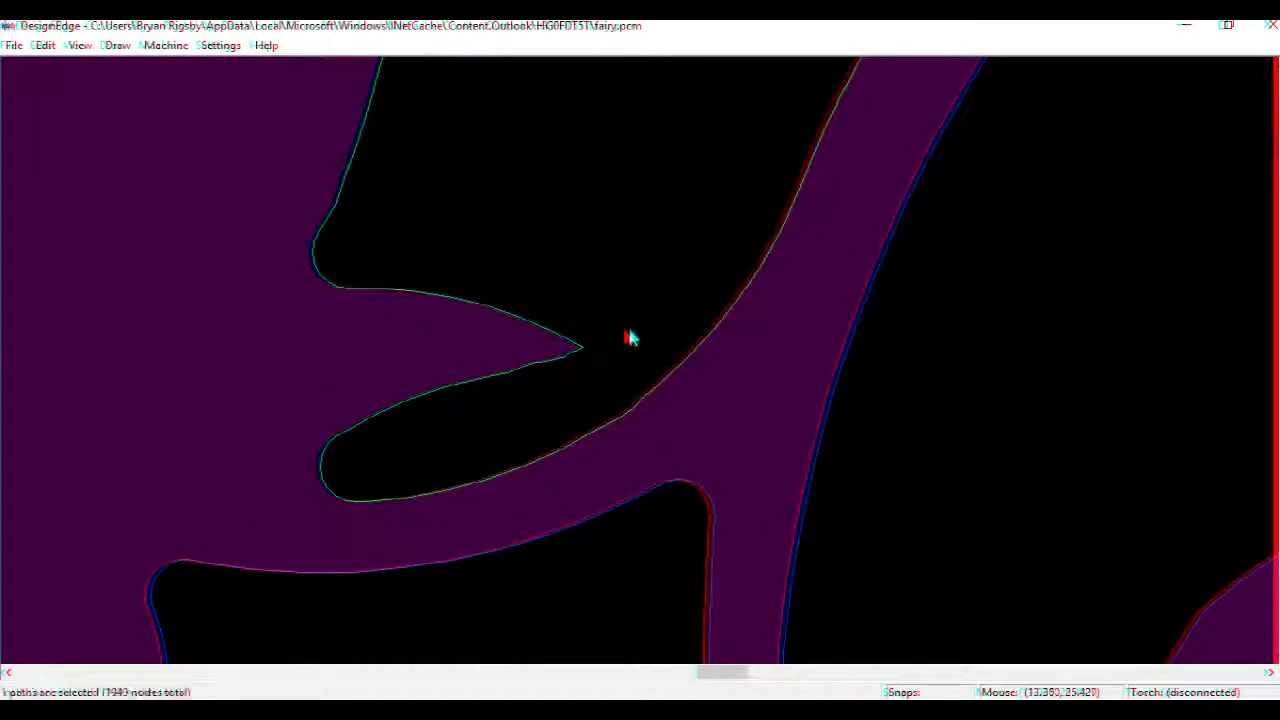
key("o")
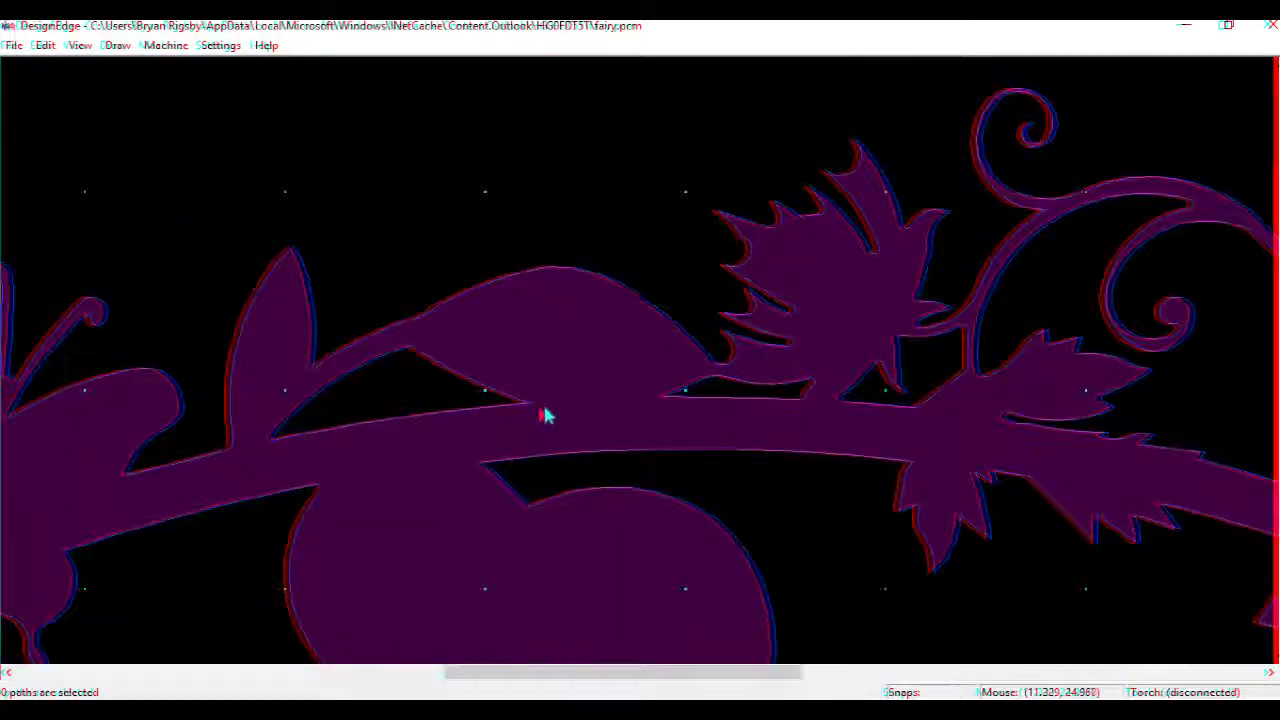
Fillet the corners of the triangular opening above the branch and the notch beside the tall upright leaf.
key("Return")
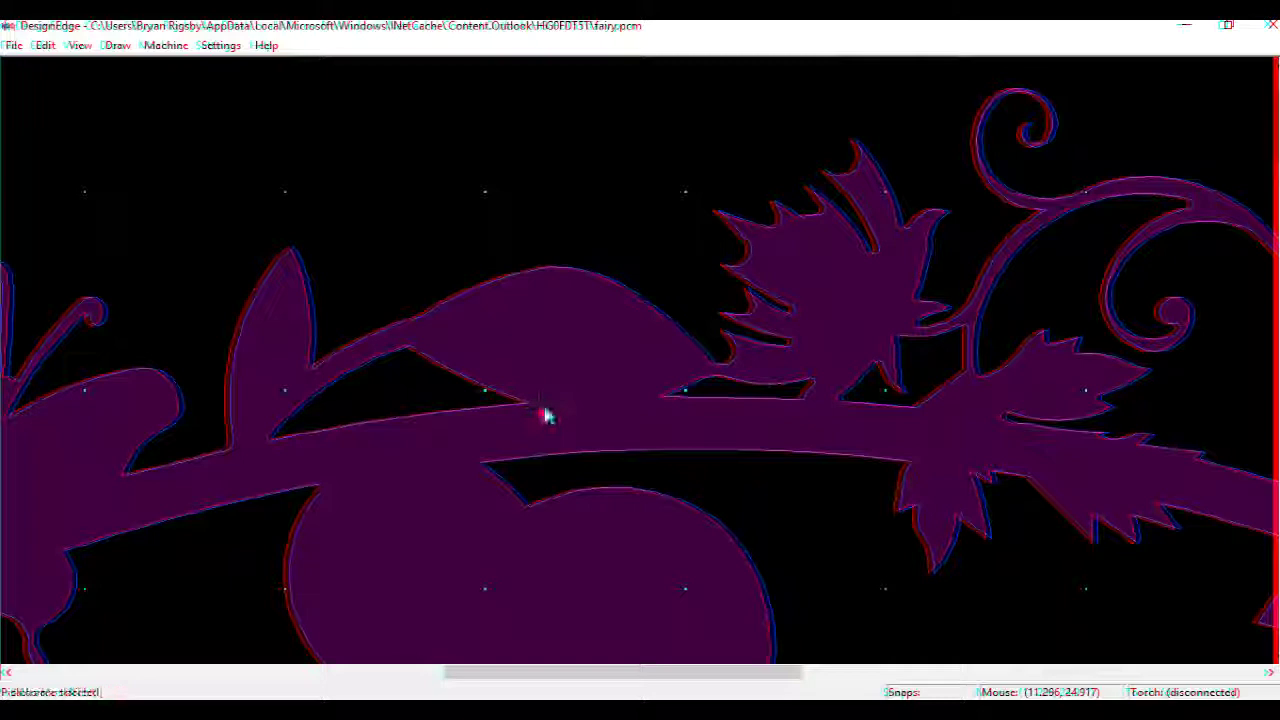
type("f0")
key("Return")
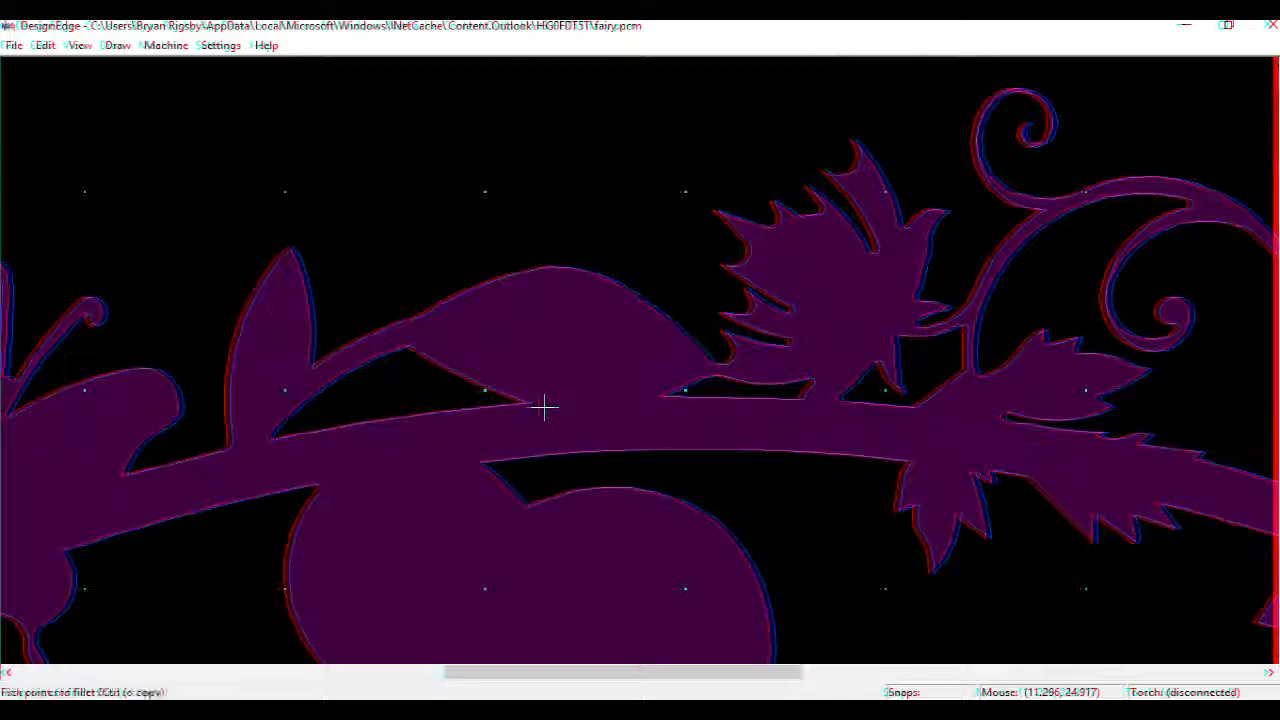
scroll(544, 407, "up", 1)
left_click(632, 360)
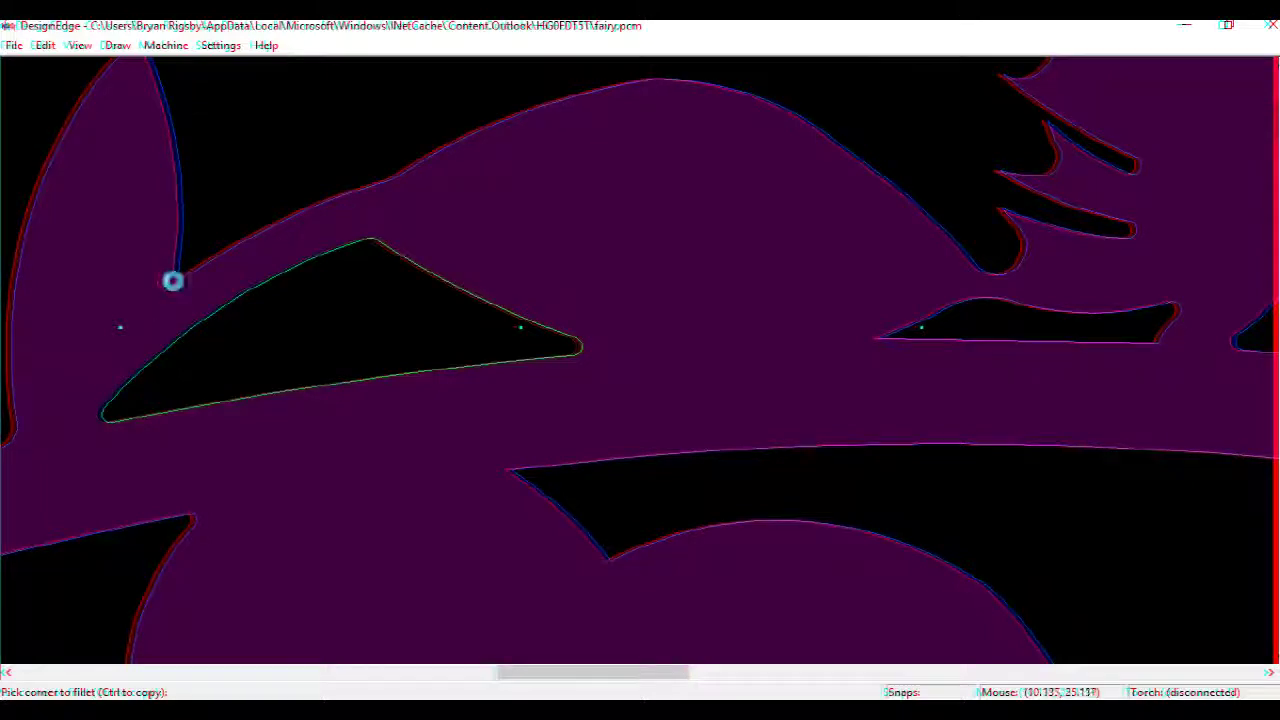
left_click(173, 281)
Fillet the corners under the butterfly's lower-right wing and the notches at the base of both antennae.
scroll(117, 363, "down", 1)
scroll(618, 390, "up", 1)
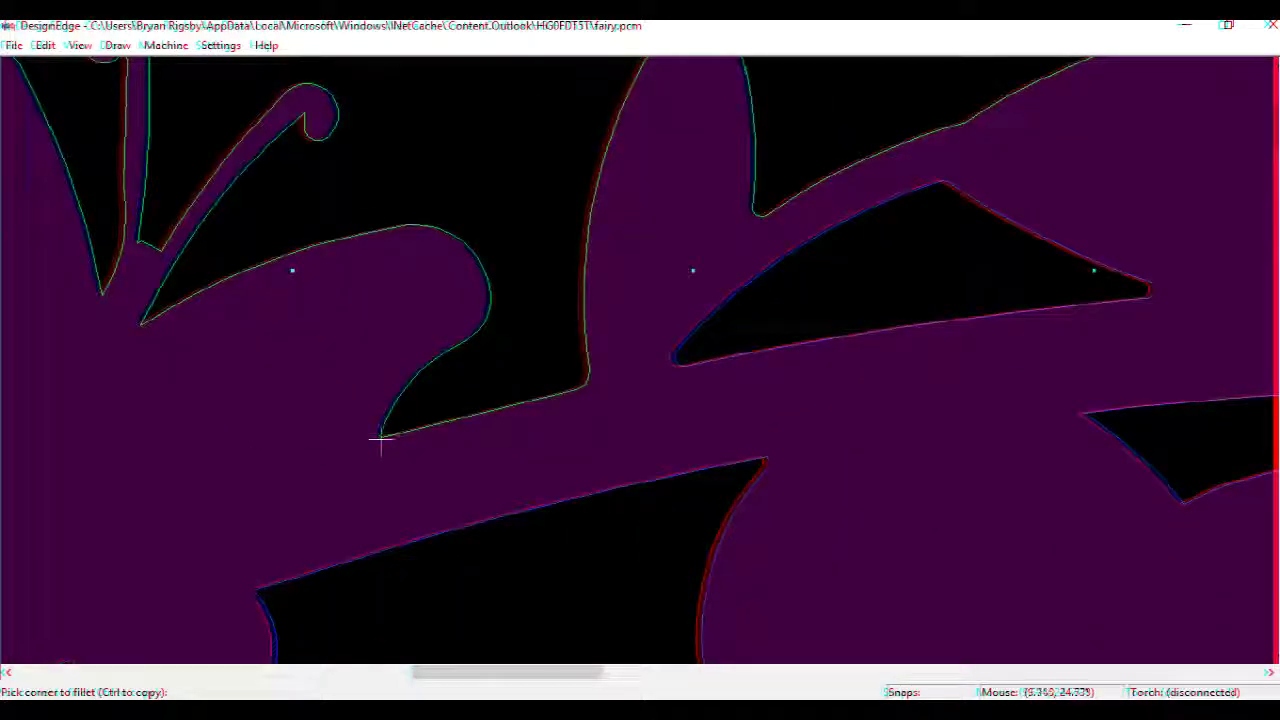
left_click(148, 322)
left_click(100, 294)
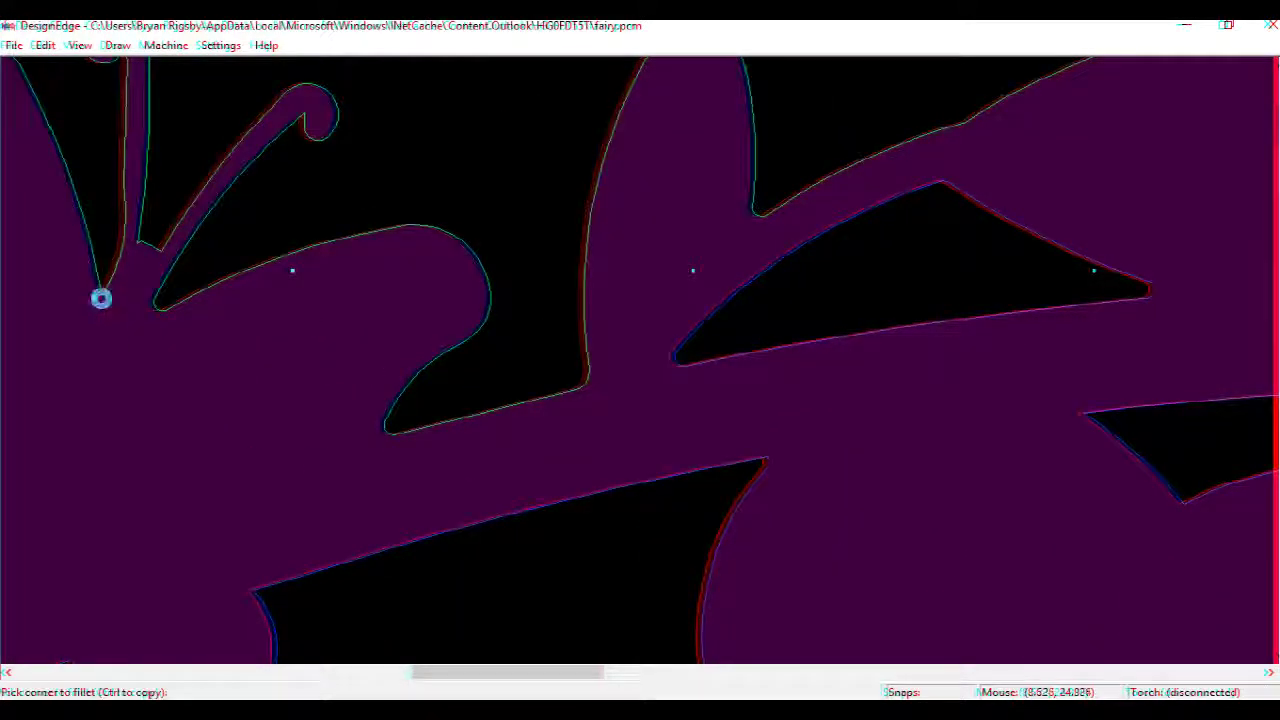
scroll(714, 347, "up", 3)
left_click(693, 325)
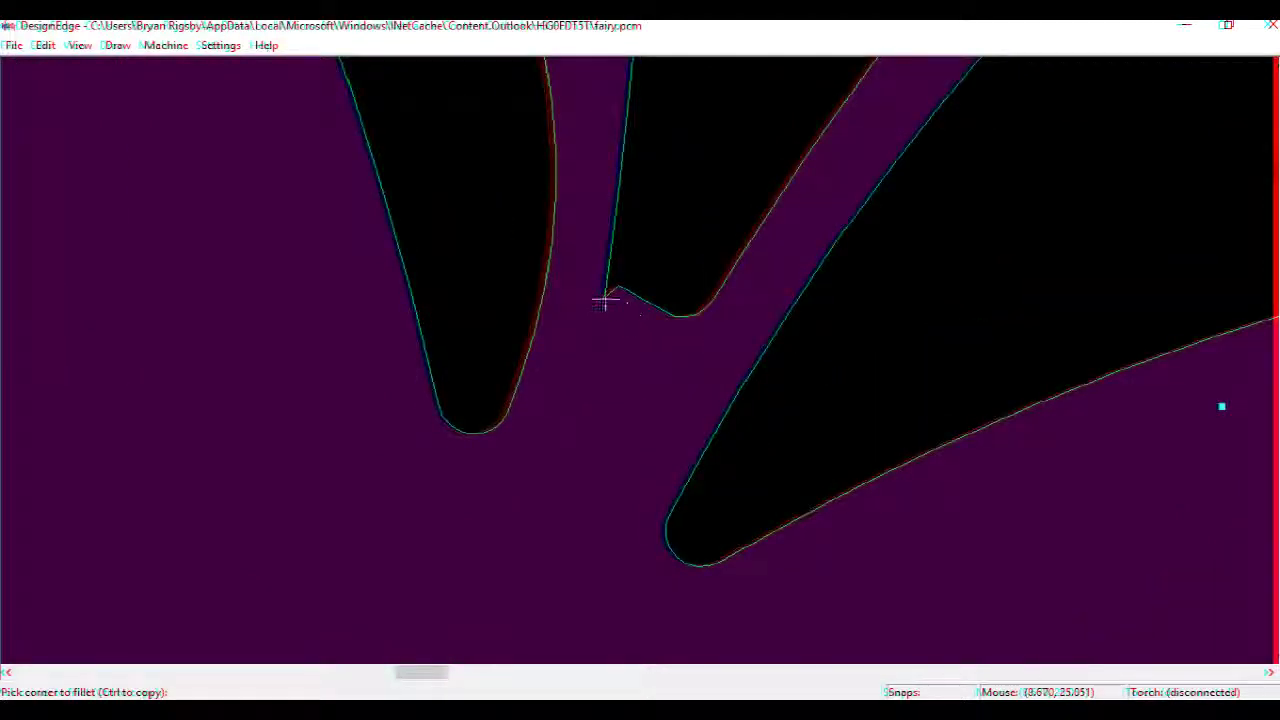
left_click(606, 297)
scroll(662, 304, "down", 1)
scroll(641, 358, "down", 1)
scroll(625, 232, "up", 1)
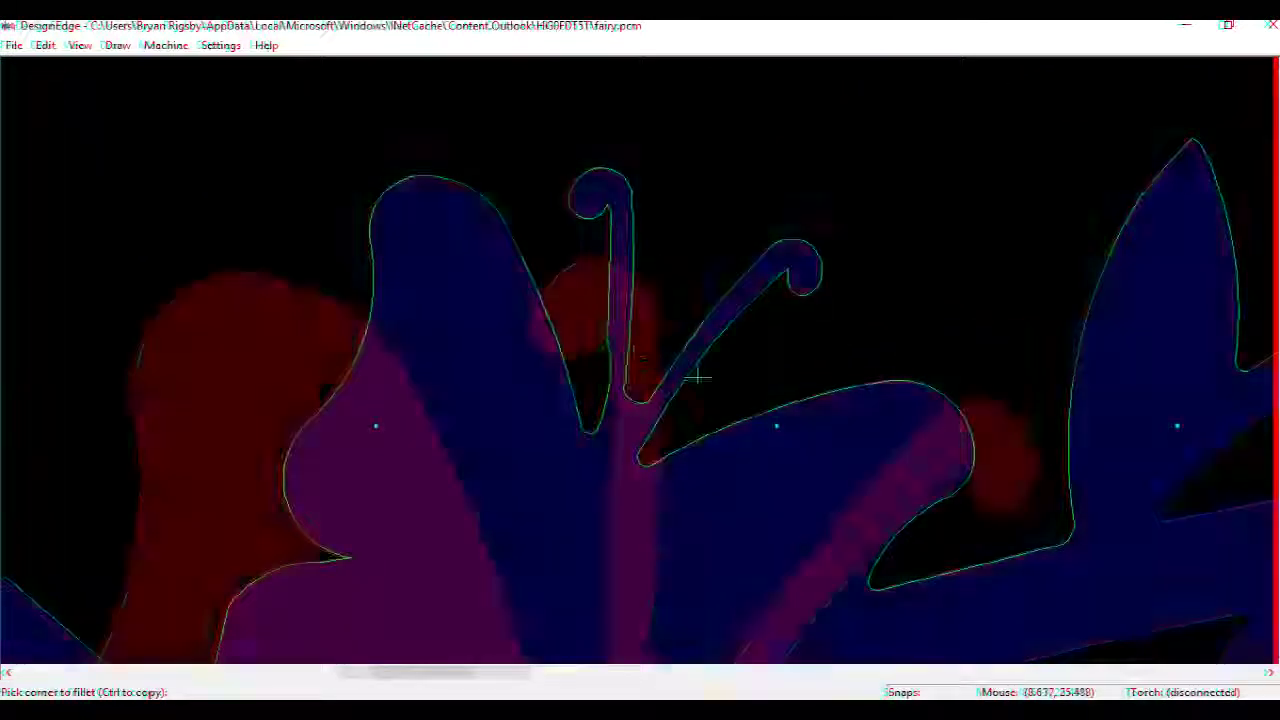
Fillet the notch in the butterfly's left wing edge and the ends of the small opening beneath it.
left_click(970, 455)
left_click(969, 455)
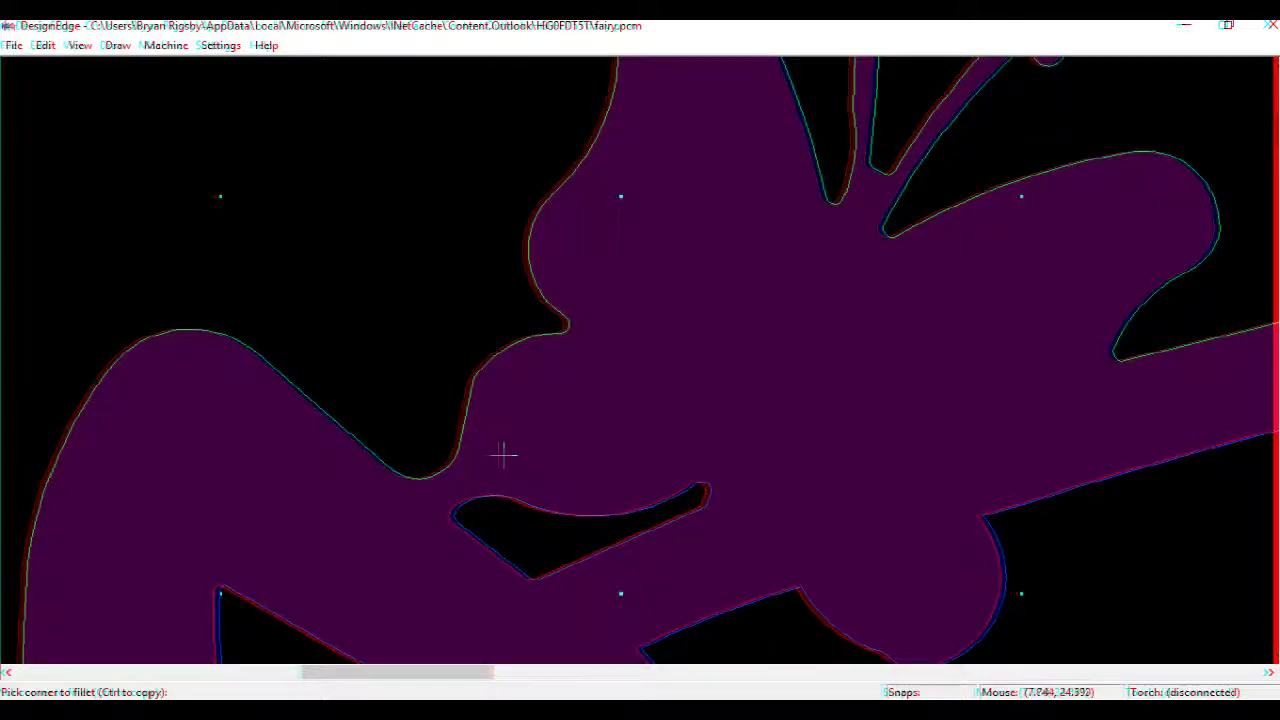
scroll(534, 417, "down", 3)
scroll(634, 368, "up", 2)
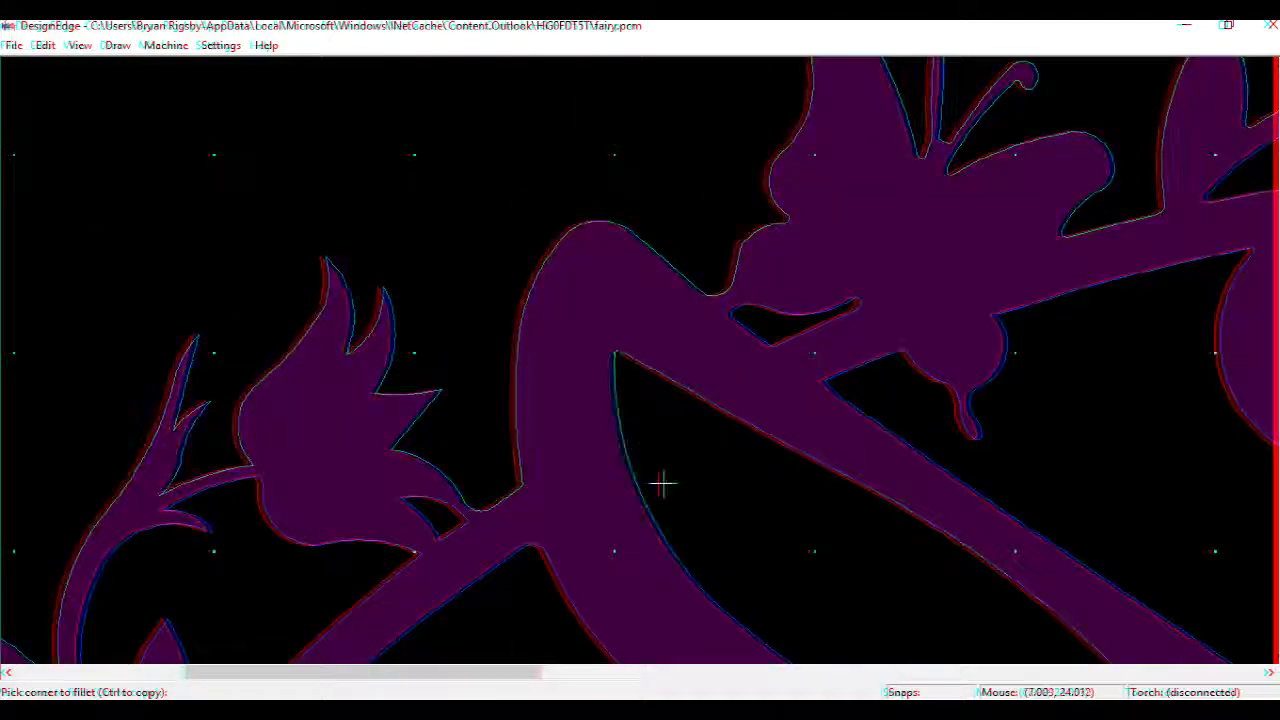
Fillet the pointed inner corners of the fairy's upper wing gaps and the corners behind her neck and under her chin.
scroll(790, 480, "down", 1)
scroll(733, 350, "up", 3)
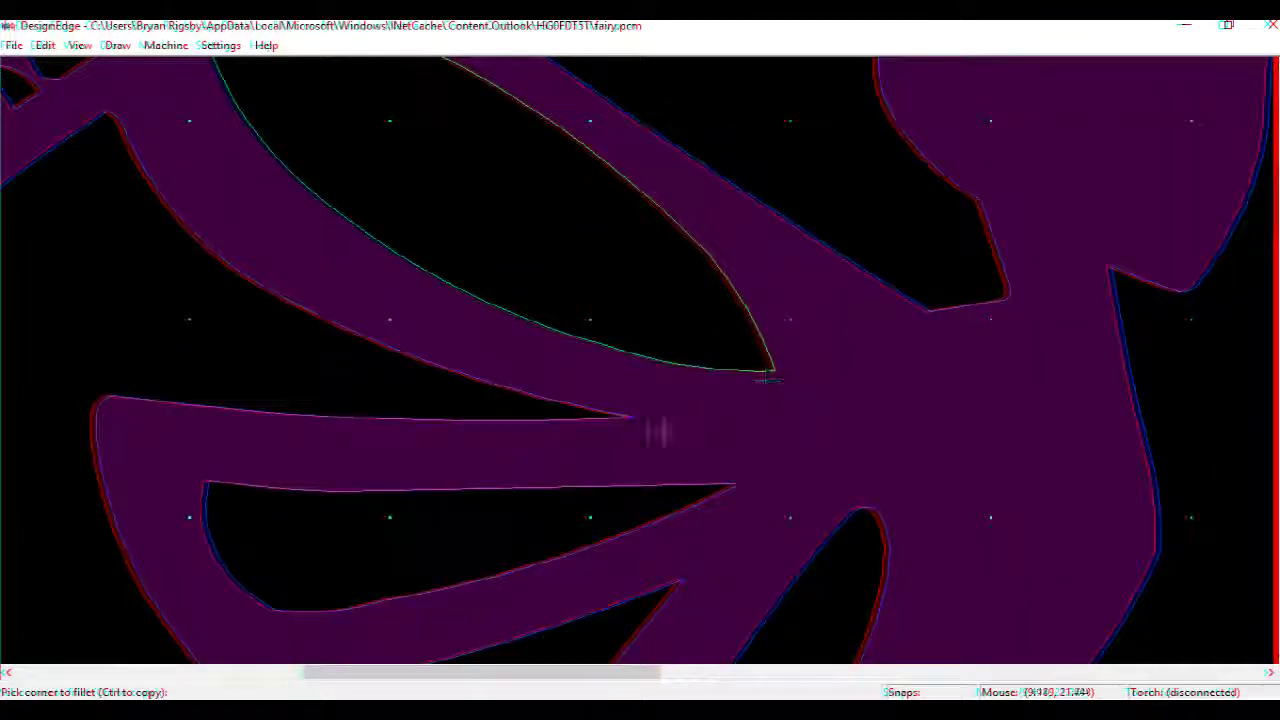
left_click(634, 419)
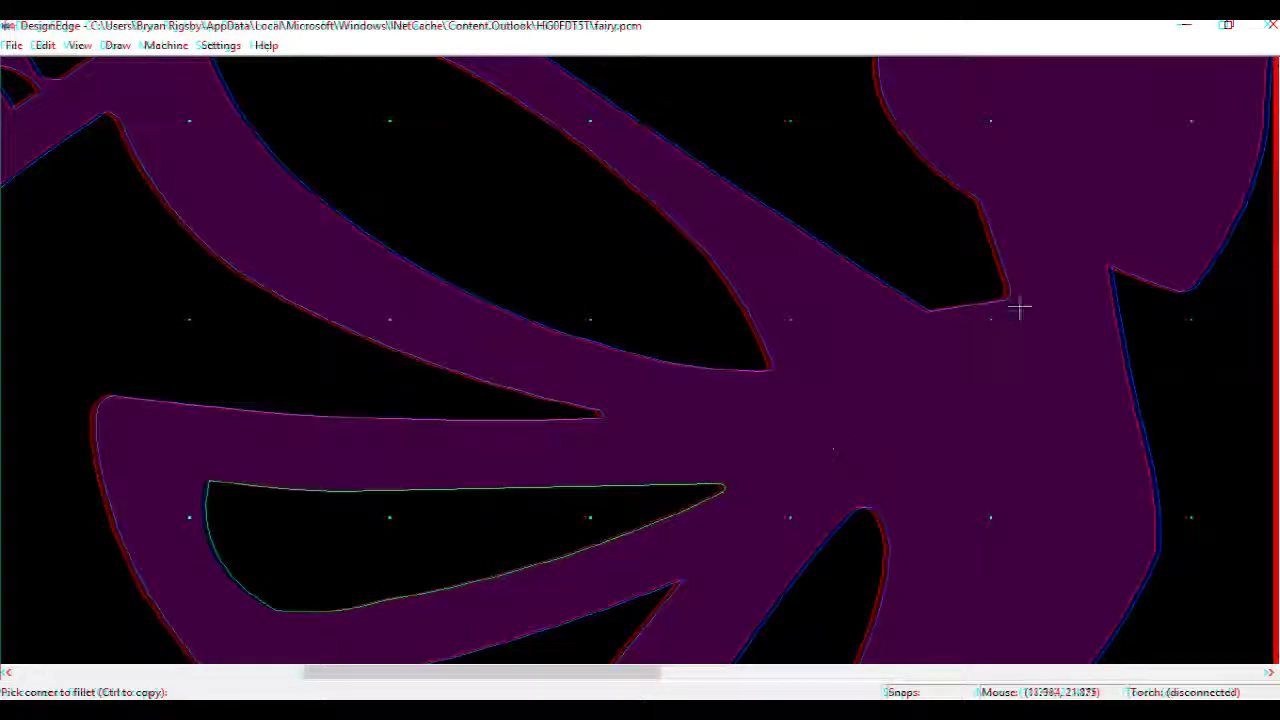
left_click(942, 314)
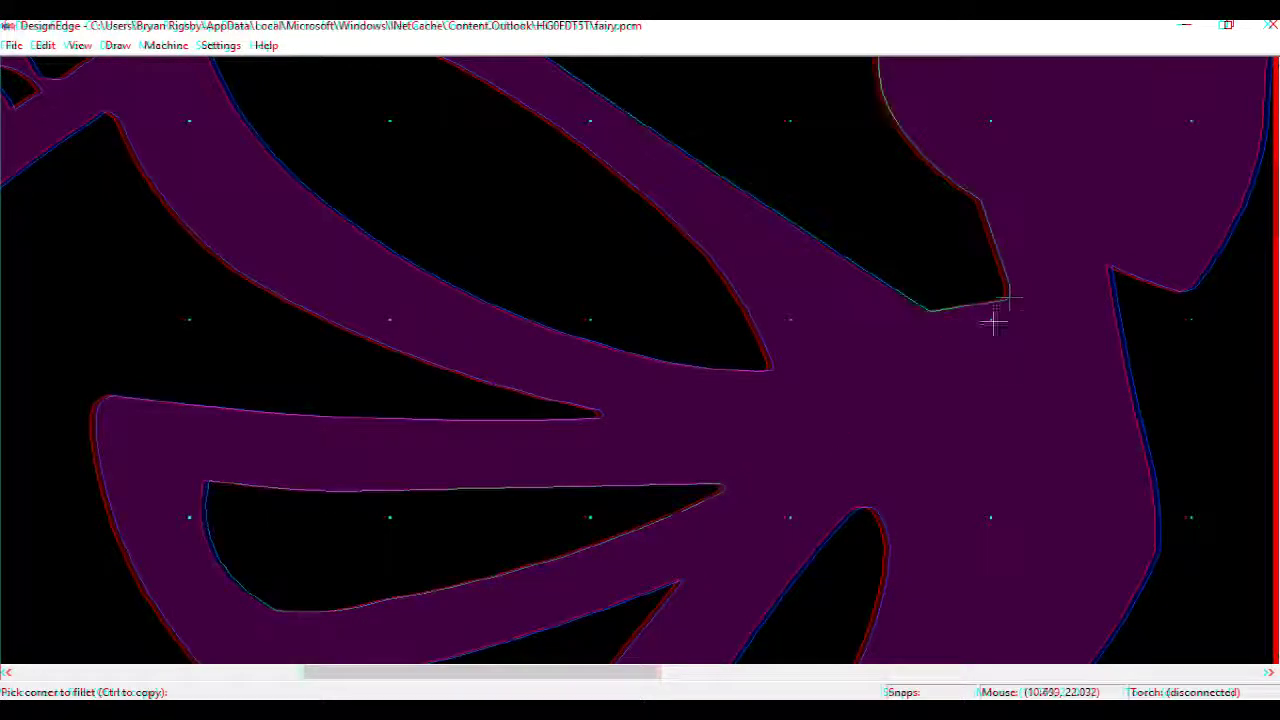
left_click(1114, 268)
scroll(1055, 342, "down", 1)
scroll(214, 438, "up", 1)
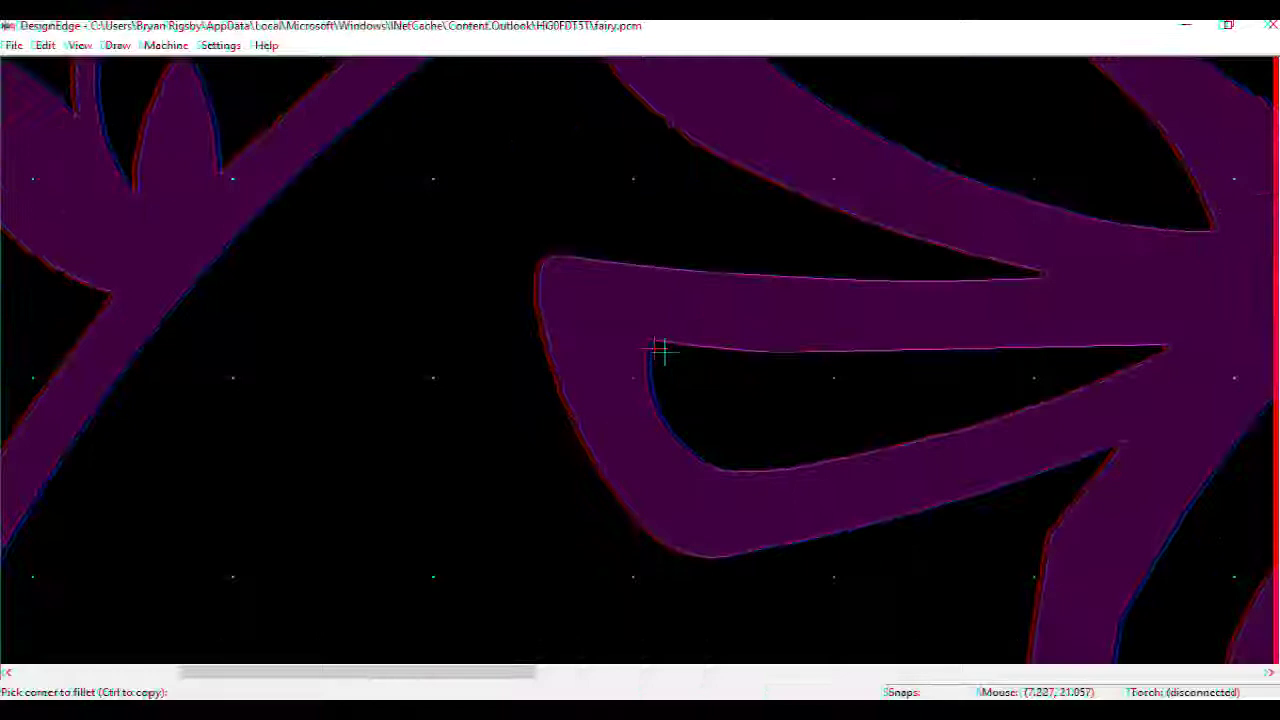
Fillet the outer corner of the lower wing's opening, the notch between that wing and the arm, and the gaps between the fingers.
left_click(655, 342)
scroll(637, 360, "down", 3)
scroll(582, 344, "up", 3)
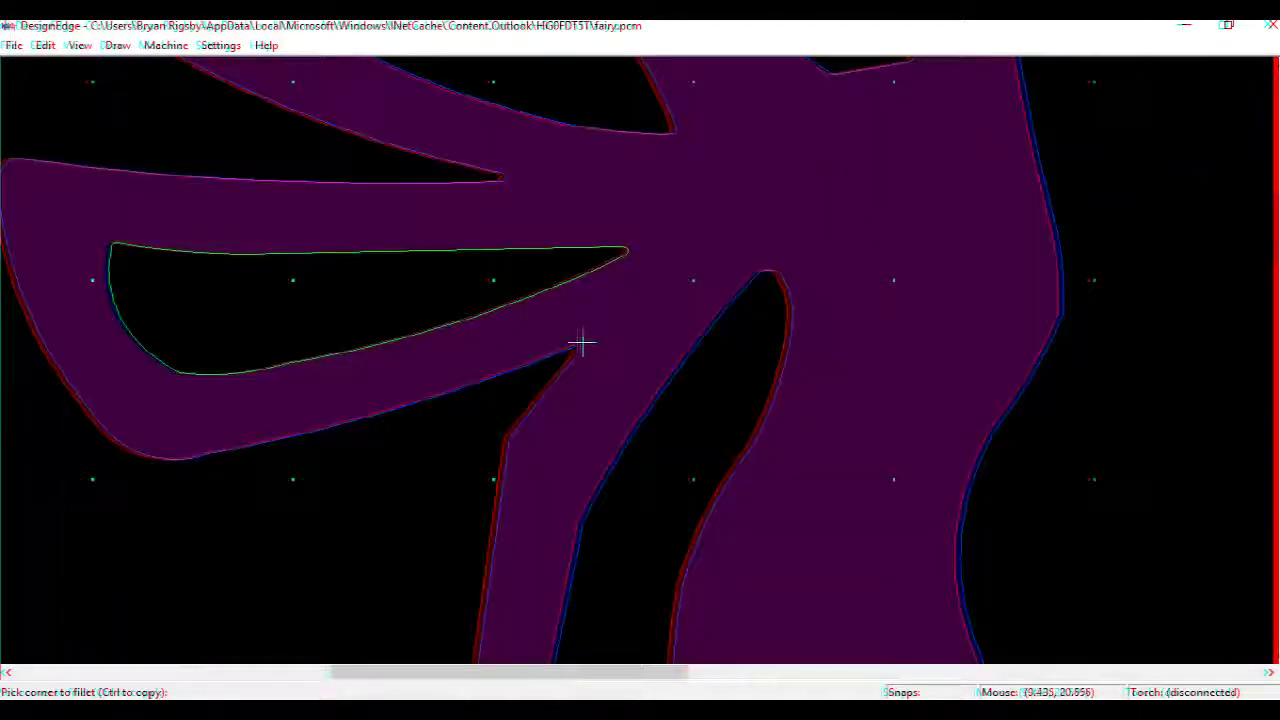
left_click(582, 344)
scroll(571, 443, "down", 3)
scroll(552, 328, "up", 3)
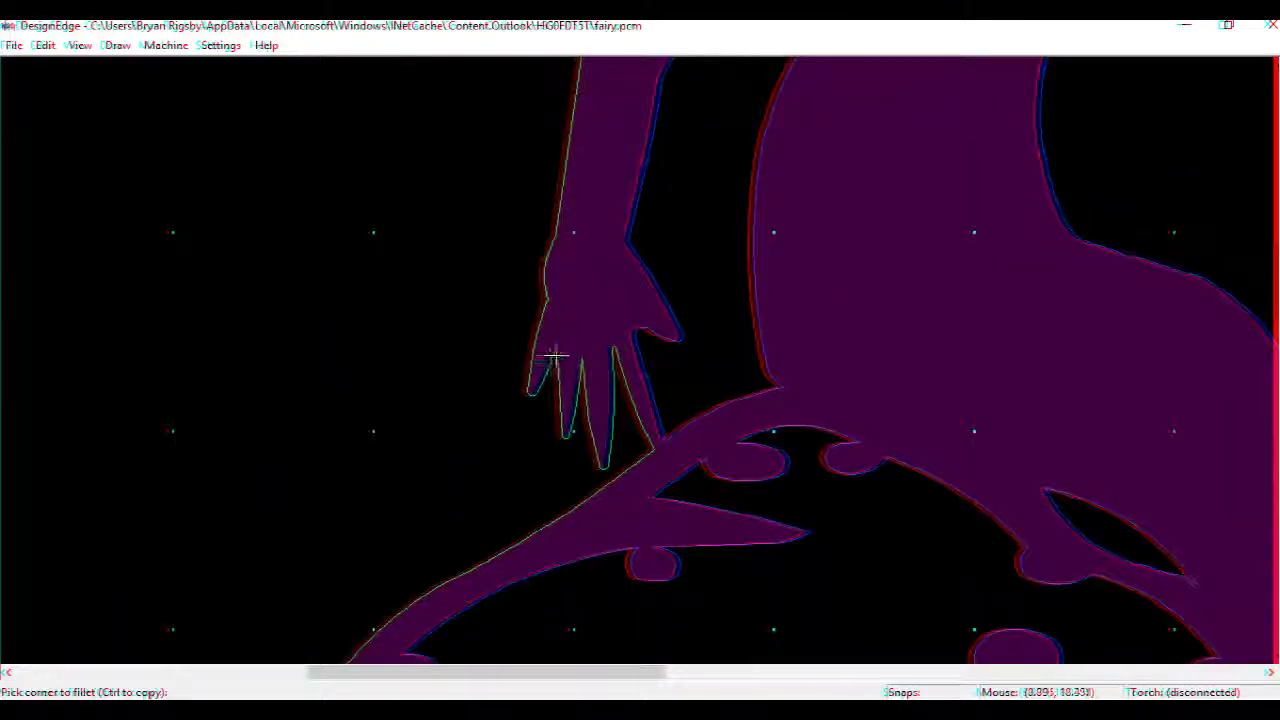
left_click(640, 347)
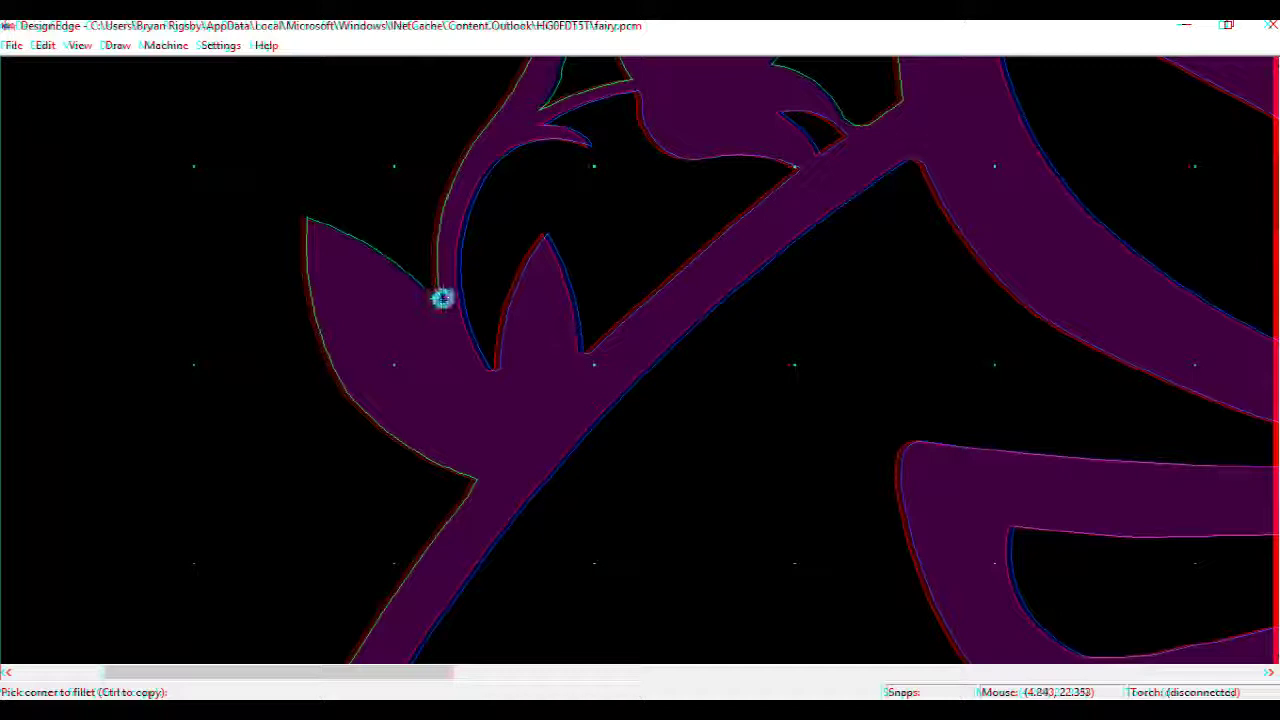
Fillet the notches between the large leaf and the thin stem and around the small side shoots of the leftmost sprig.
left_click(443, 298)
scroll(643, 357, "down", 1)
scroll(612, 253, "up", 1)
left_click(597, 338)
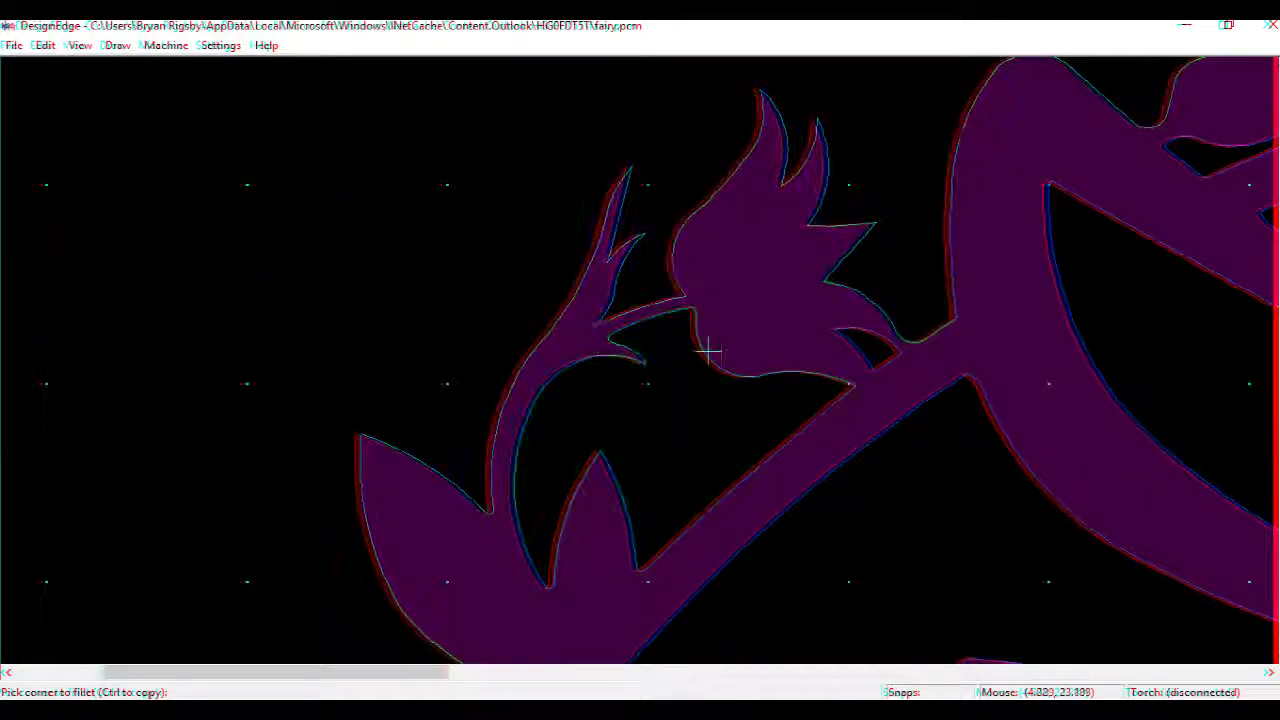
scroll(614, 357, "up", 2)
scroll(503, 189, "down", 2)
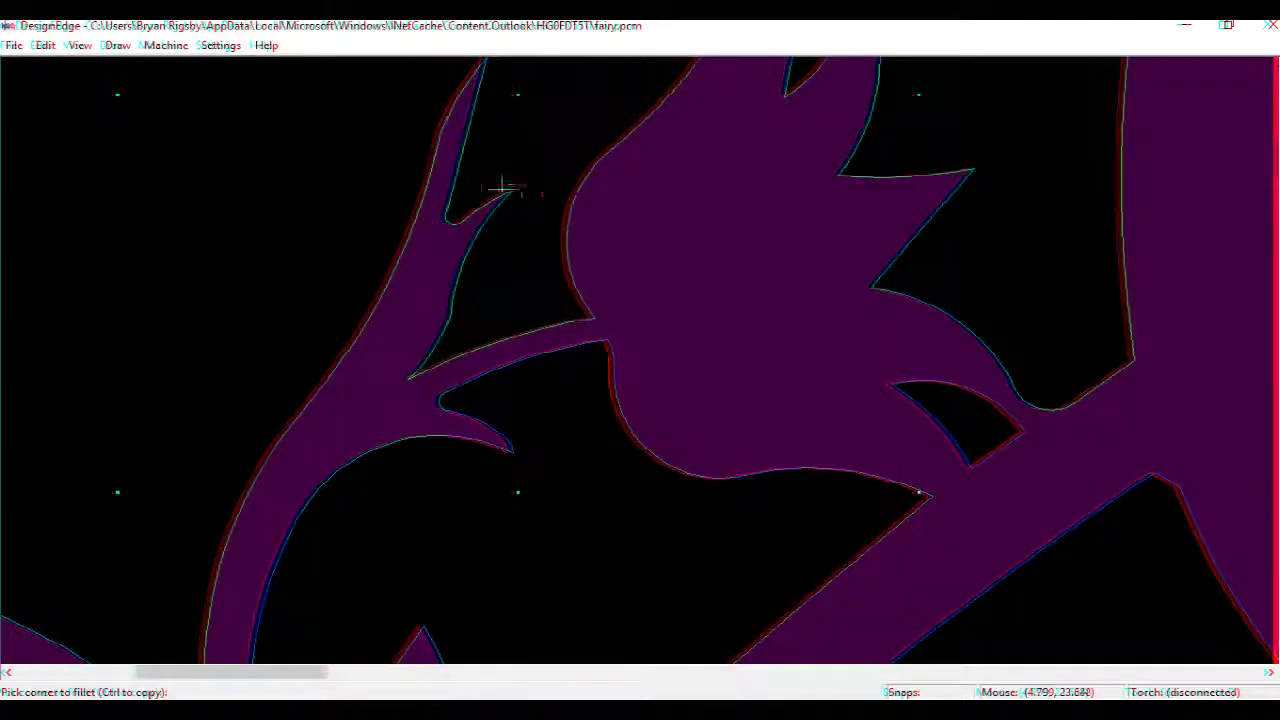
Fillet the notches between the petals of the bud beside the sprig.
scroll(634, 357, "up", 3)
left_click(618, 348)
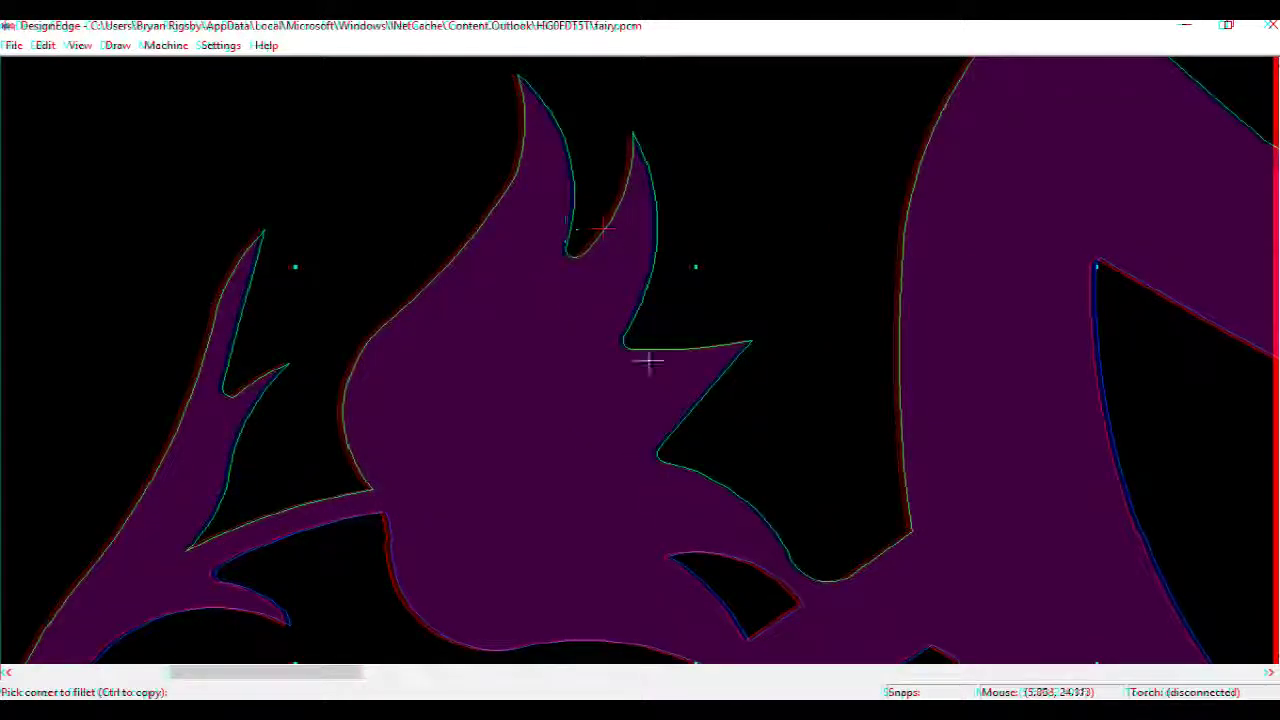
scroll(660, 440, "down", 2)
scroll(623, 346, "up", 2)
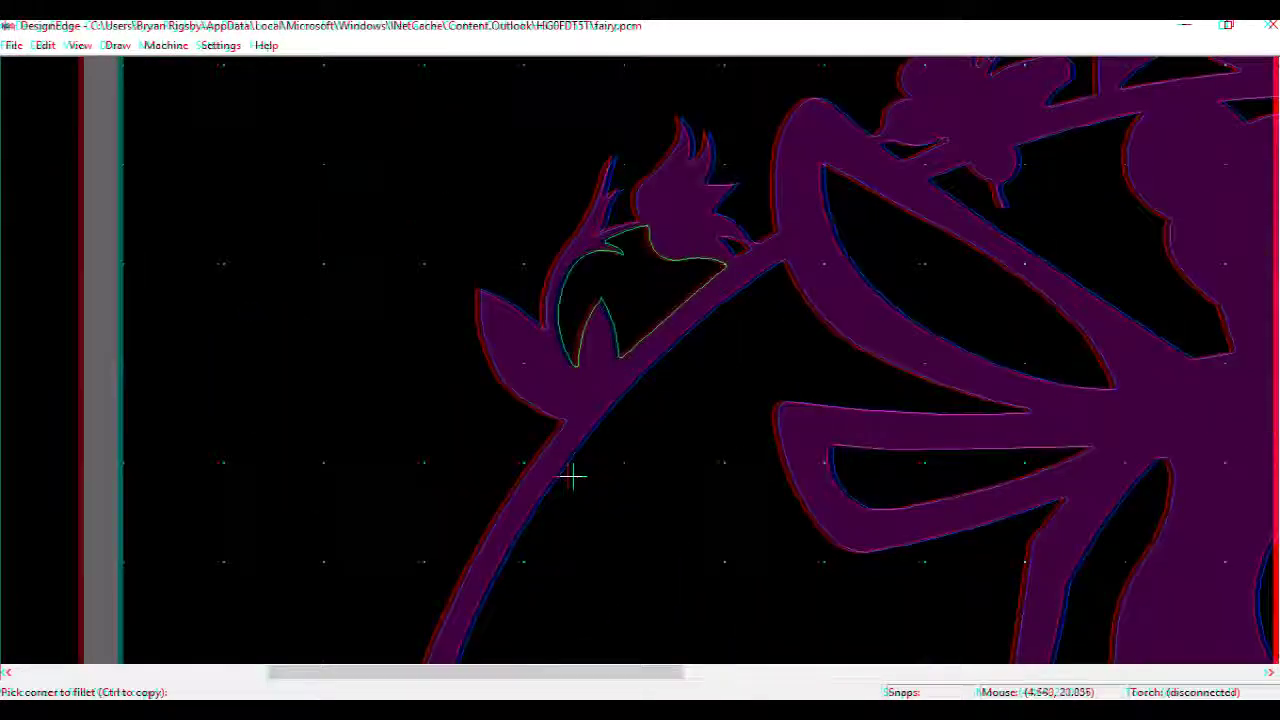
scroll(574, 474, "up", 3)
scroll(636, 380, "down", 3)
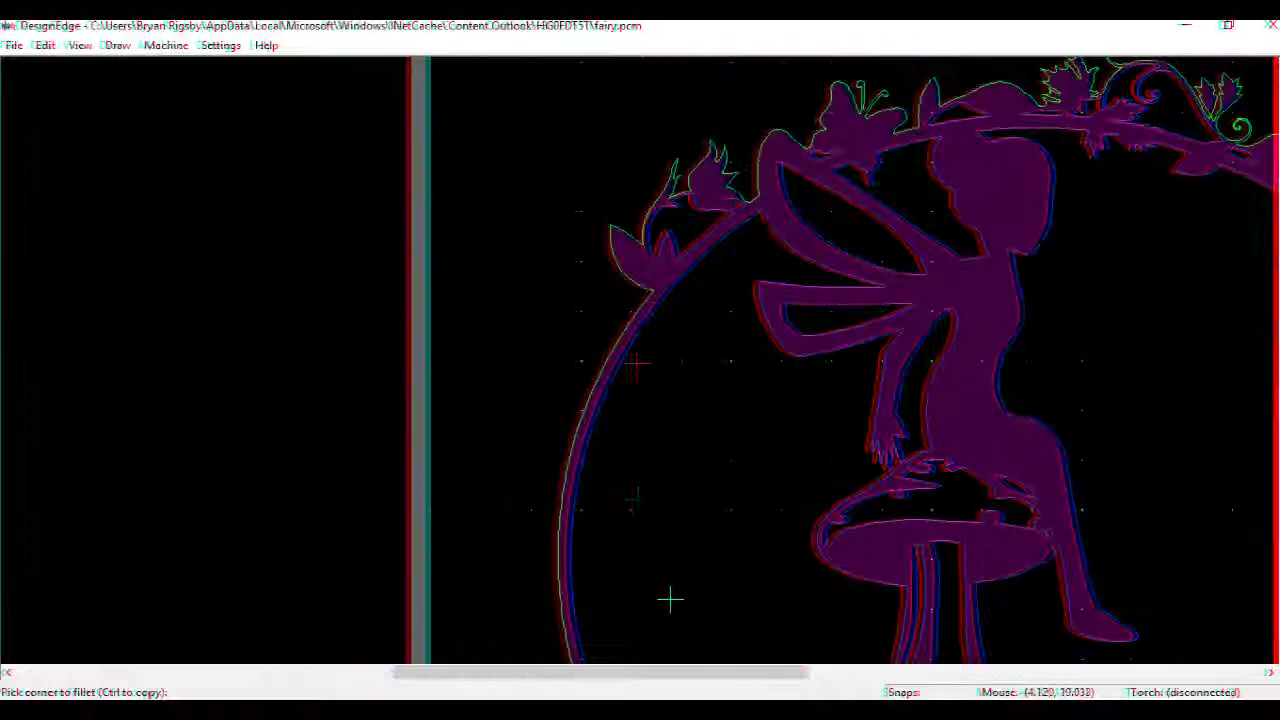
Compare a small test circle with the lower serif end of the H in HIDEAWAY to judge the corner size.
scroll(657, 443, "up", 3)
scroll(634, 349, "up", 4)
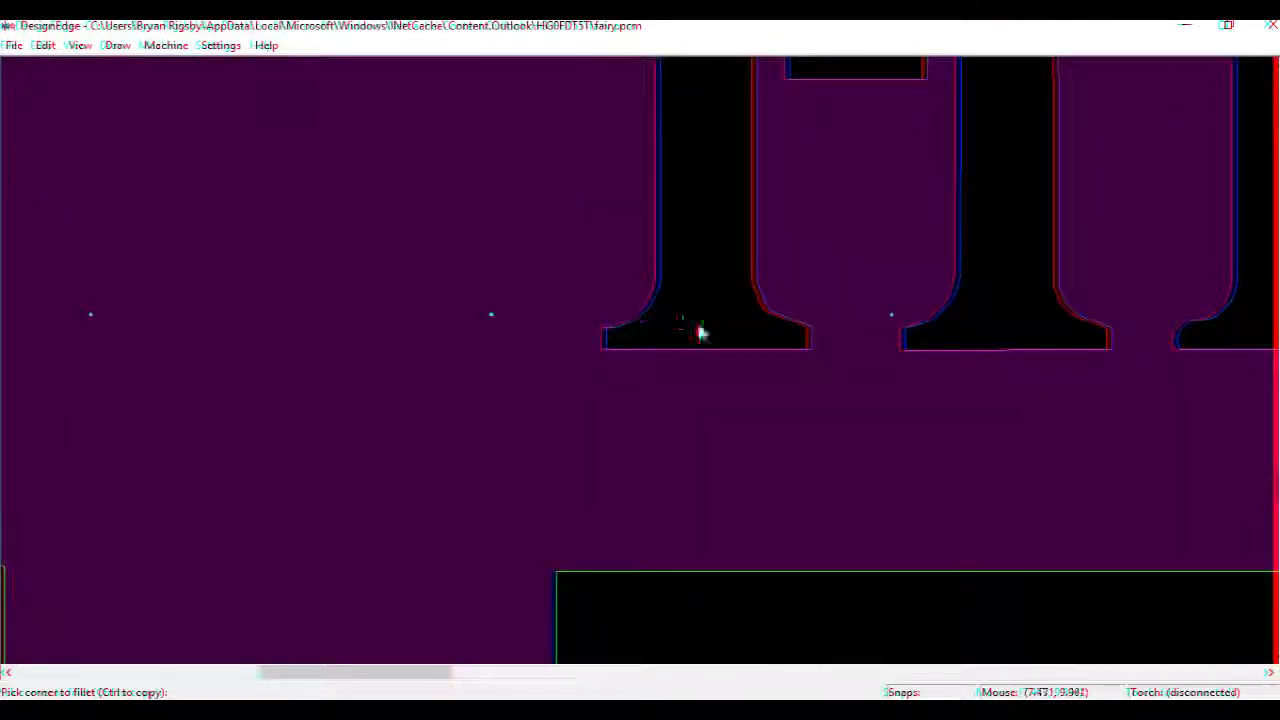
left_click(700, 332)
type("c")
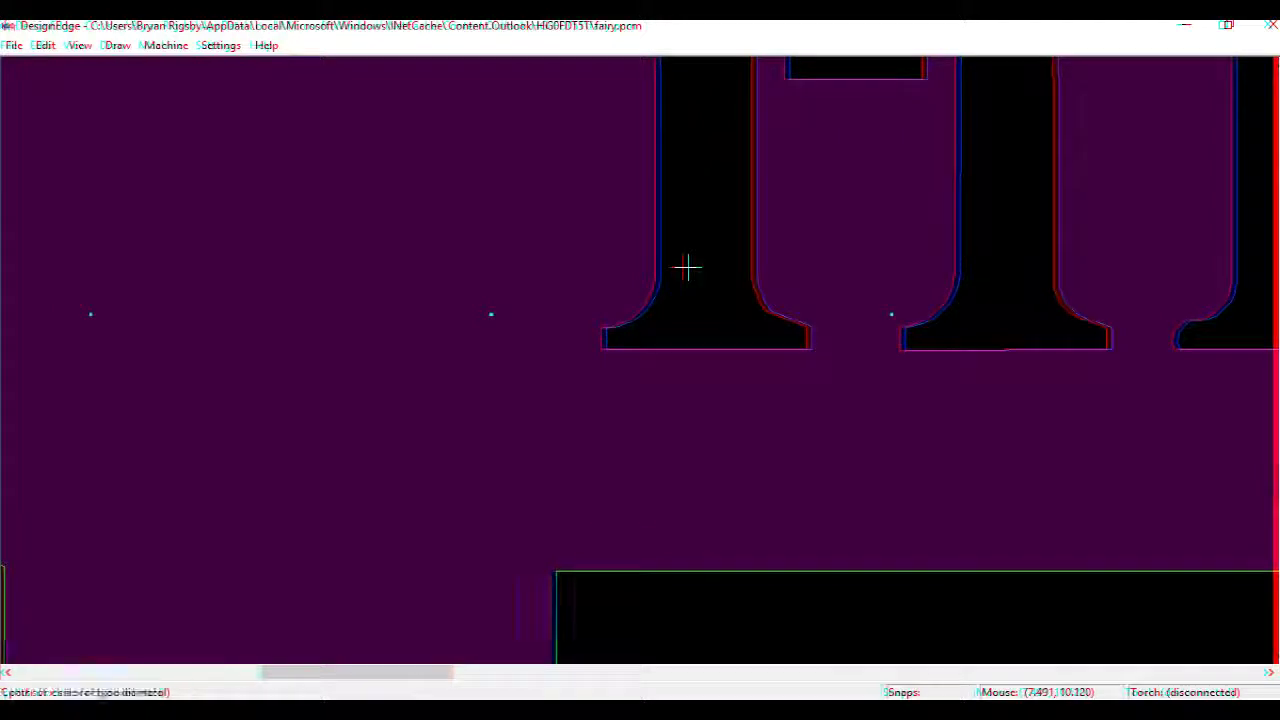
type("0.125")
key("Return")
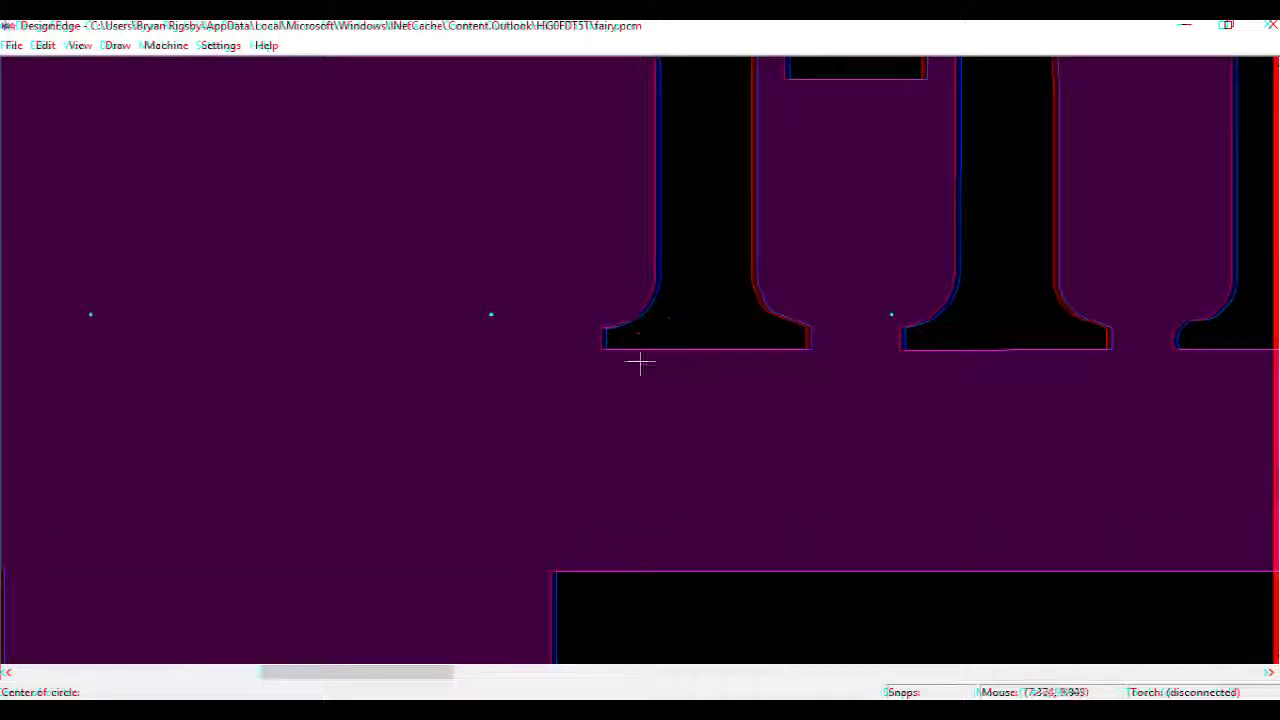
scroll(640, 363, "up", 2)
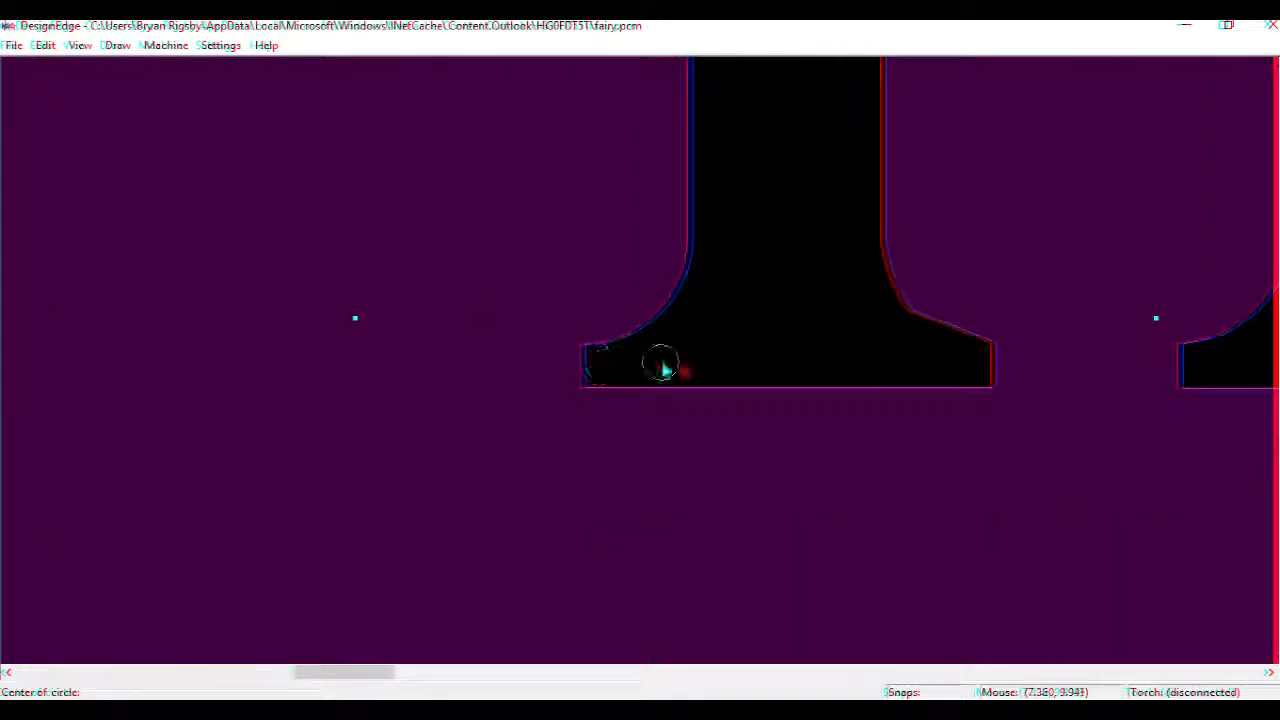
key("Escape")
Fillet the serif corners at the foot and the head of the first stem of the H in HIDEAWAY.
key("f")
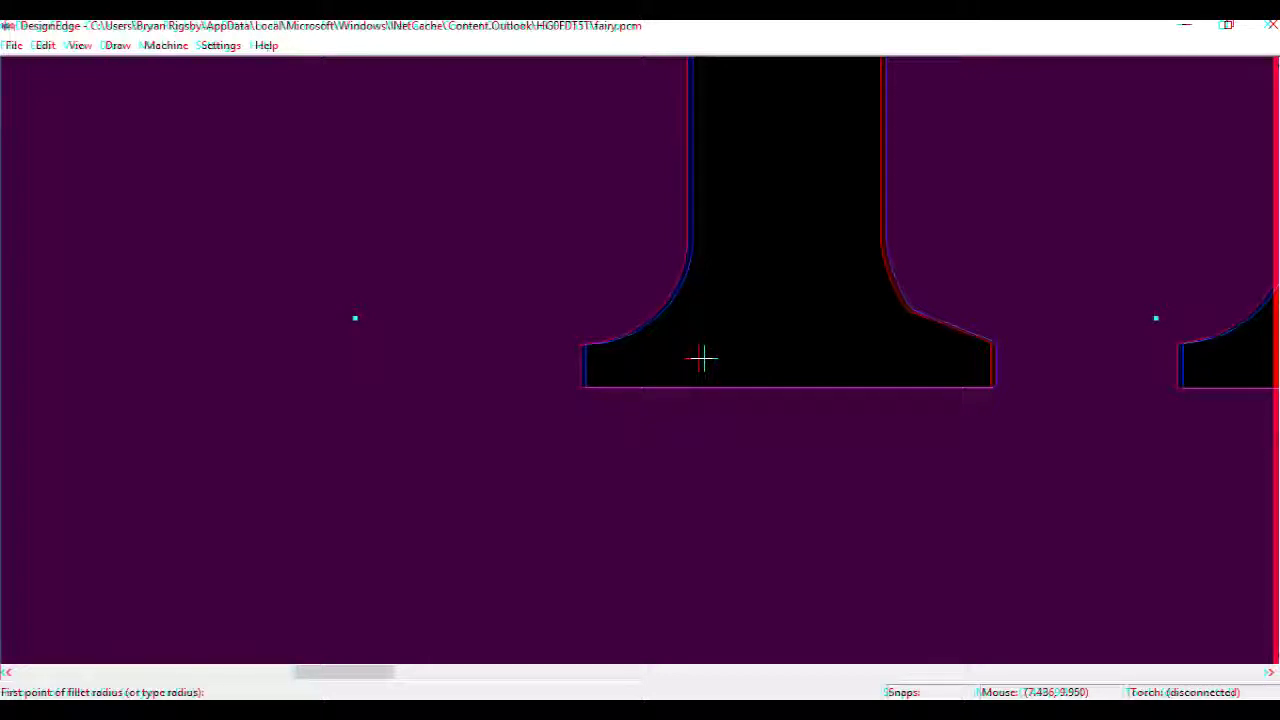
key("Return")
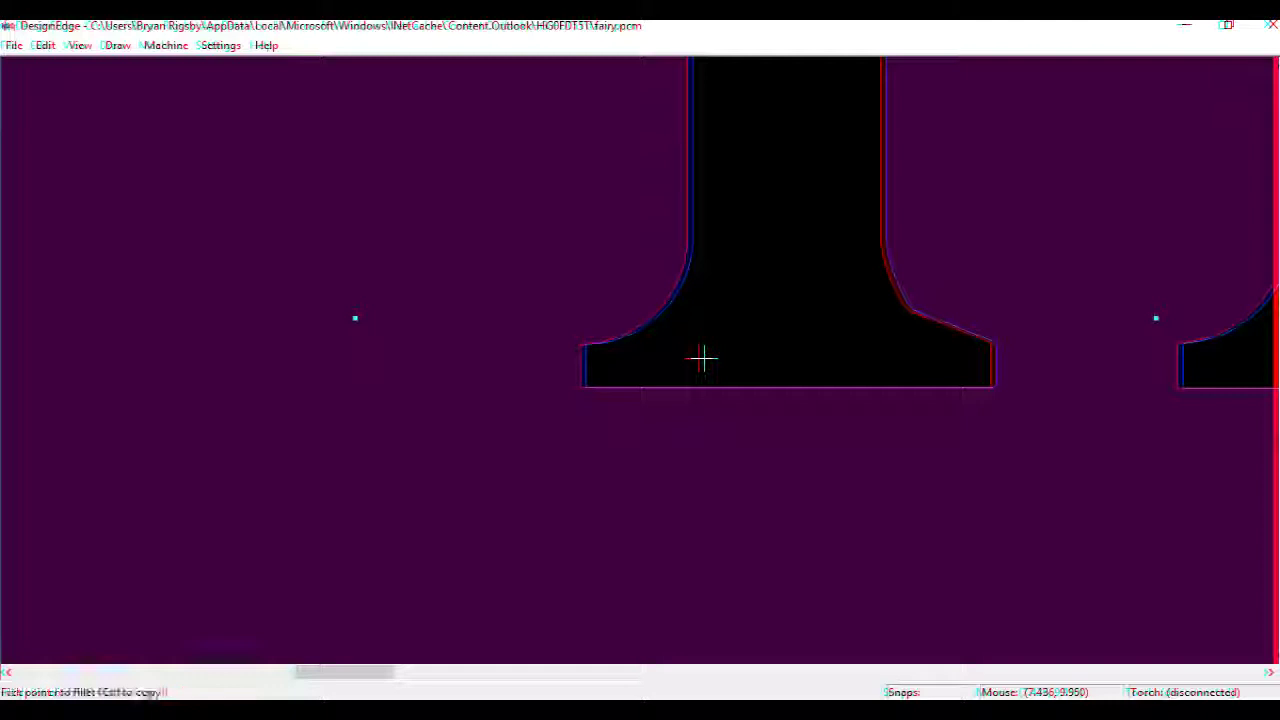
left_click(586, 352)
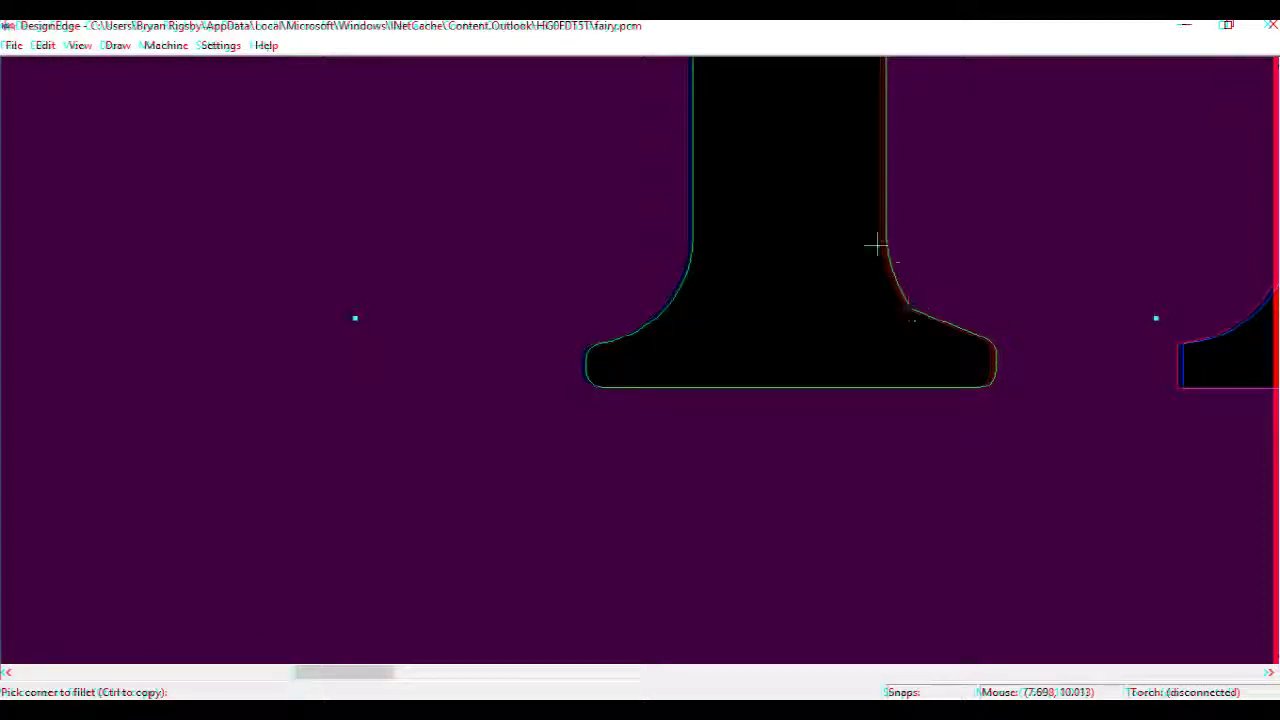
scroll(877, 244, "down", 2)
scroll(658, 228, "up", 1)
scroll(660, 232, "up", 1)
left_click(624, 302)
left_click(627, 250)
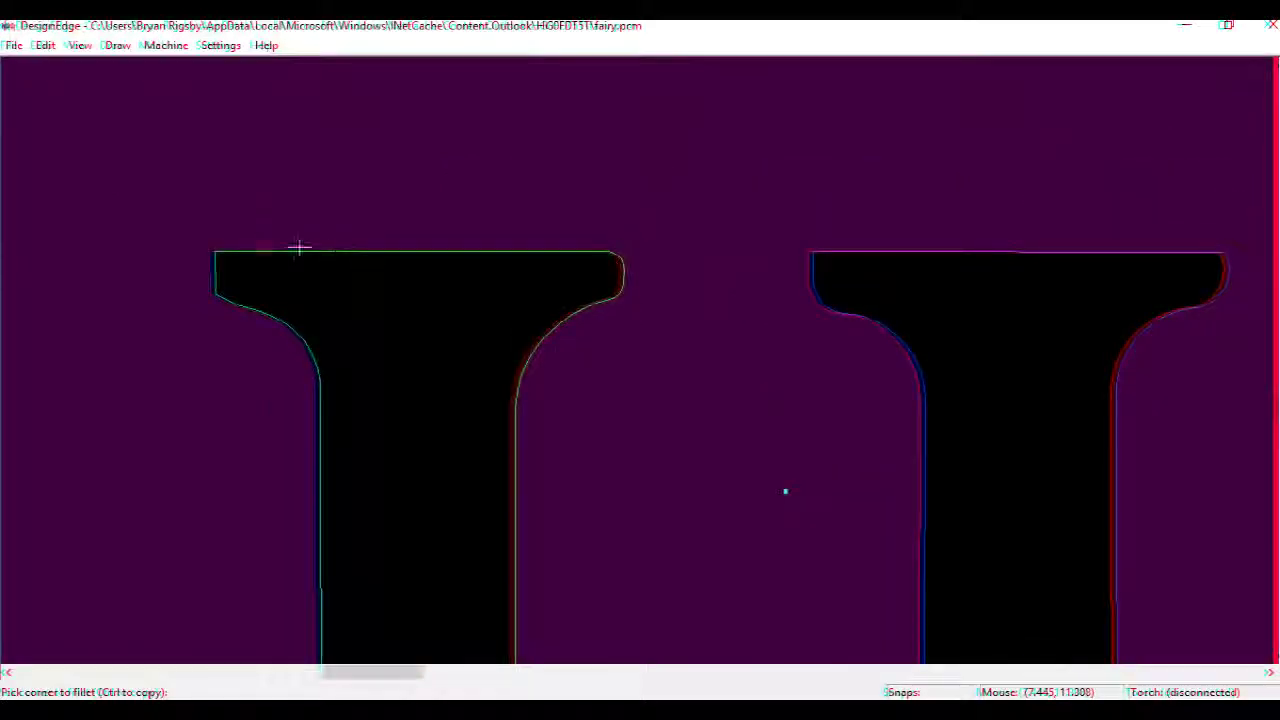
left_click(217, 252)
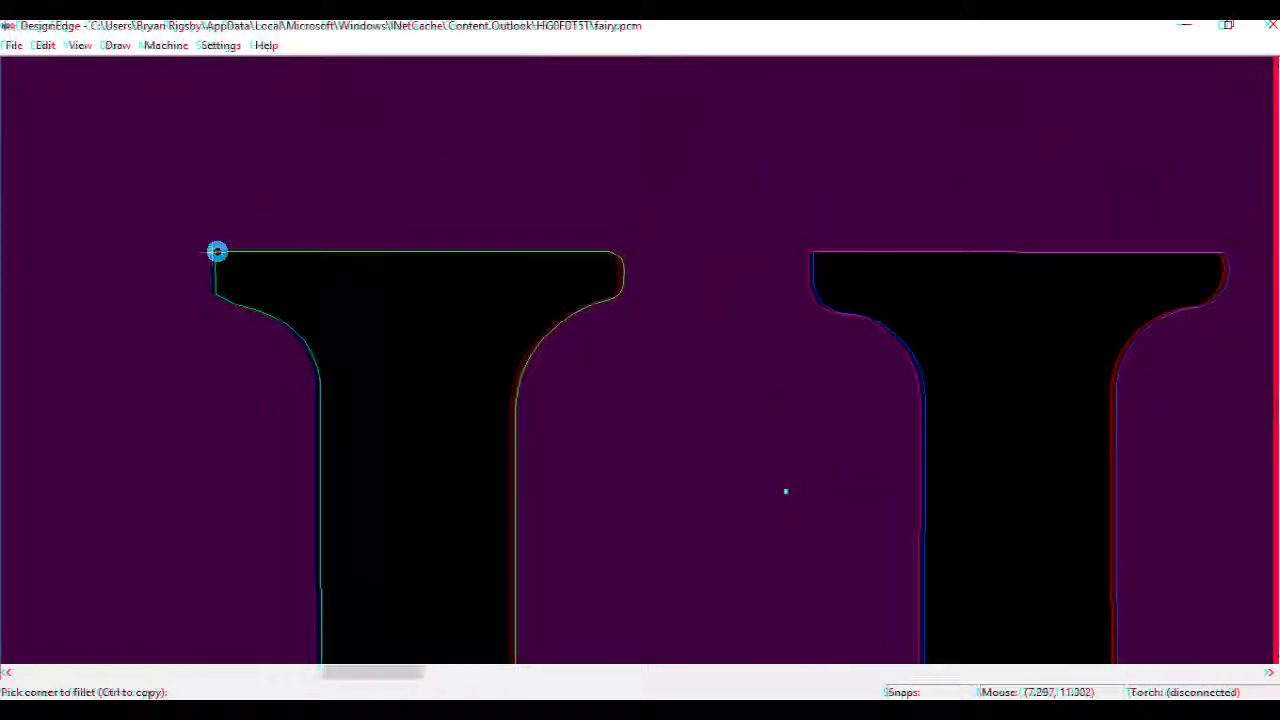
Fillet the upper serif corners of the second stem of the H in HIDEAWAY.
left_click(812, 252)
left_click(1223, 255)
scroll(643, 360, "down", 2)
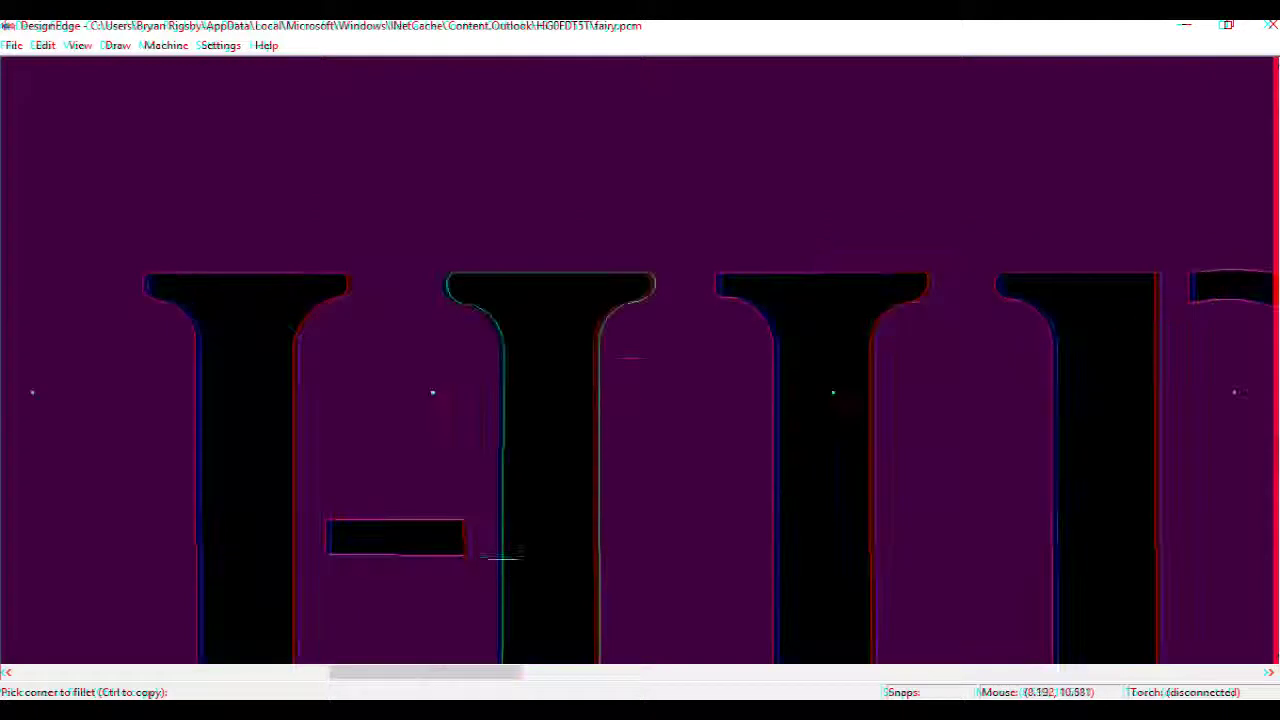
Fillet all four corners of the H's crossbar in HIDEAWAY.
scroll(503, 557, "up", 2)
left_click(629, 300)
left_click(632, 353)
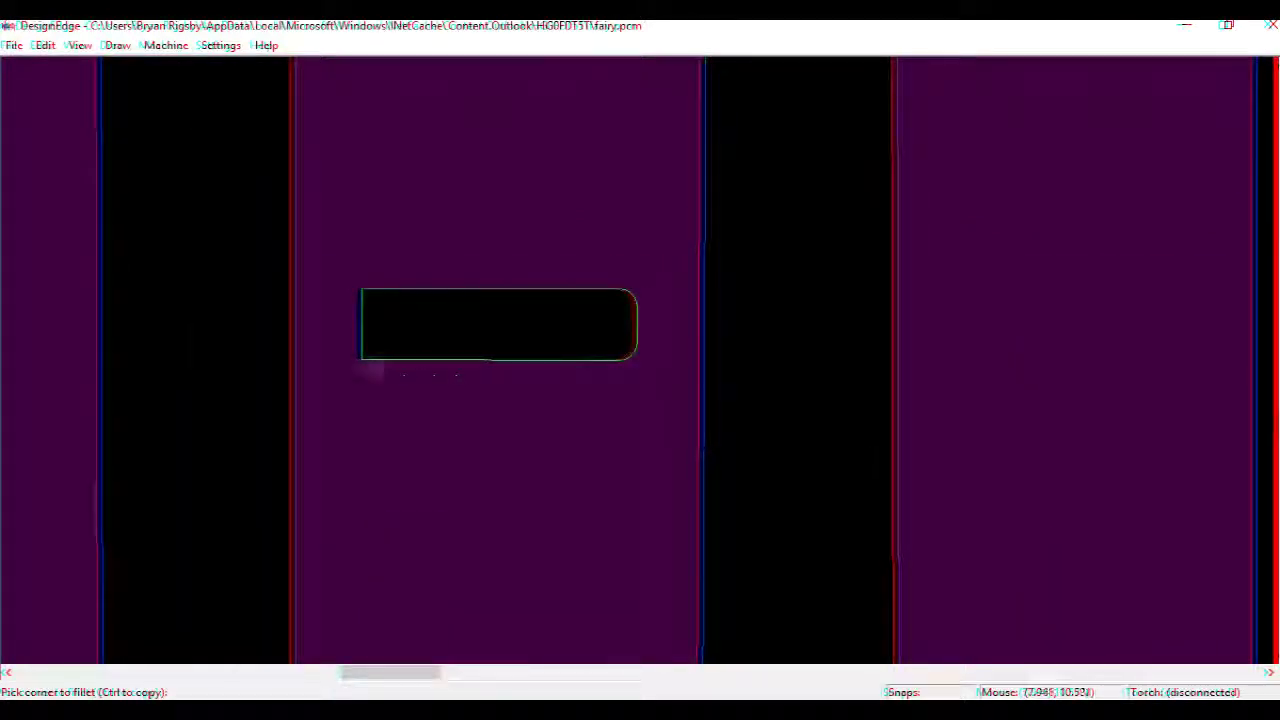
left_click(363, 357)
left_click(366, 291)
Fillet the lower serif corners of the H's second stem and of the neighbouring I in HIDEAWAY.
scroll(540, 451, "down", 2)
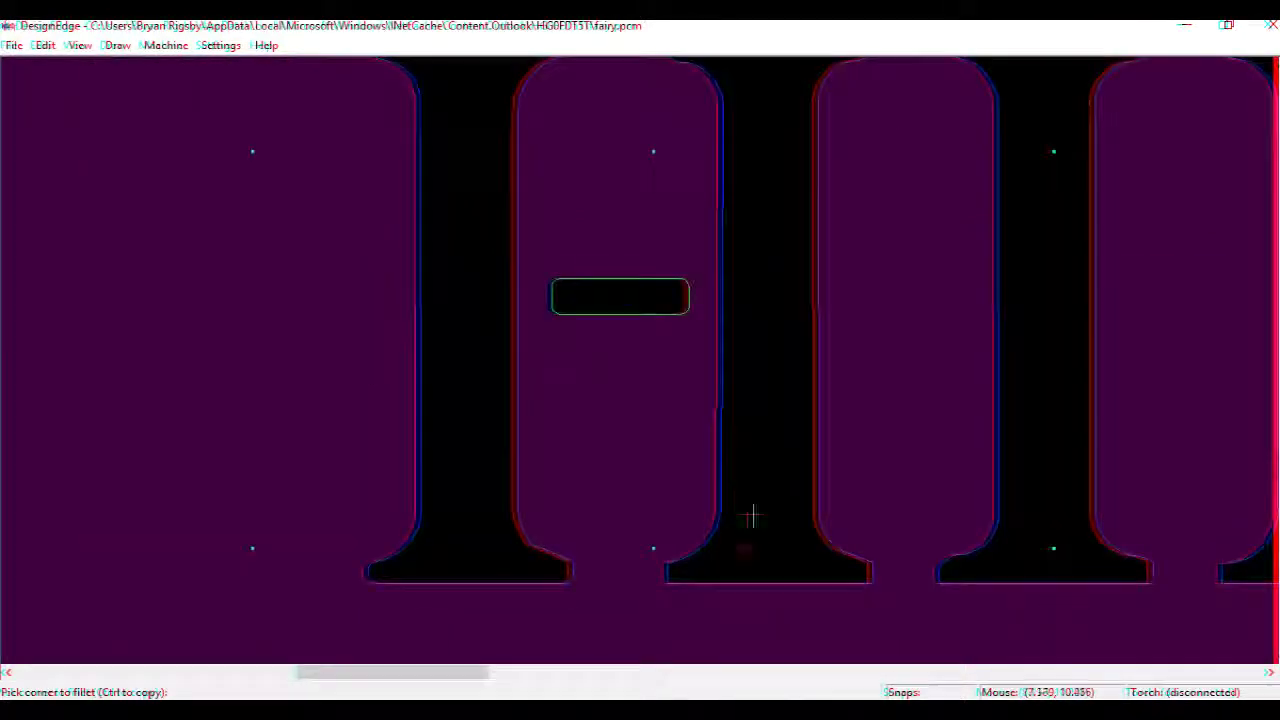
left_click(666, 581)
left_click(874, 584)
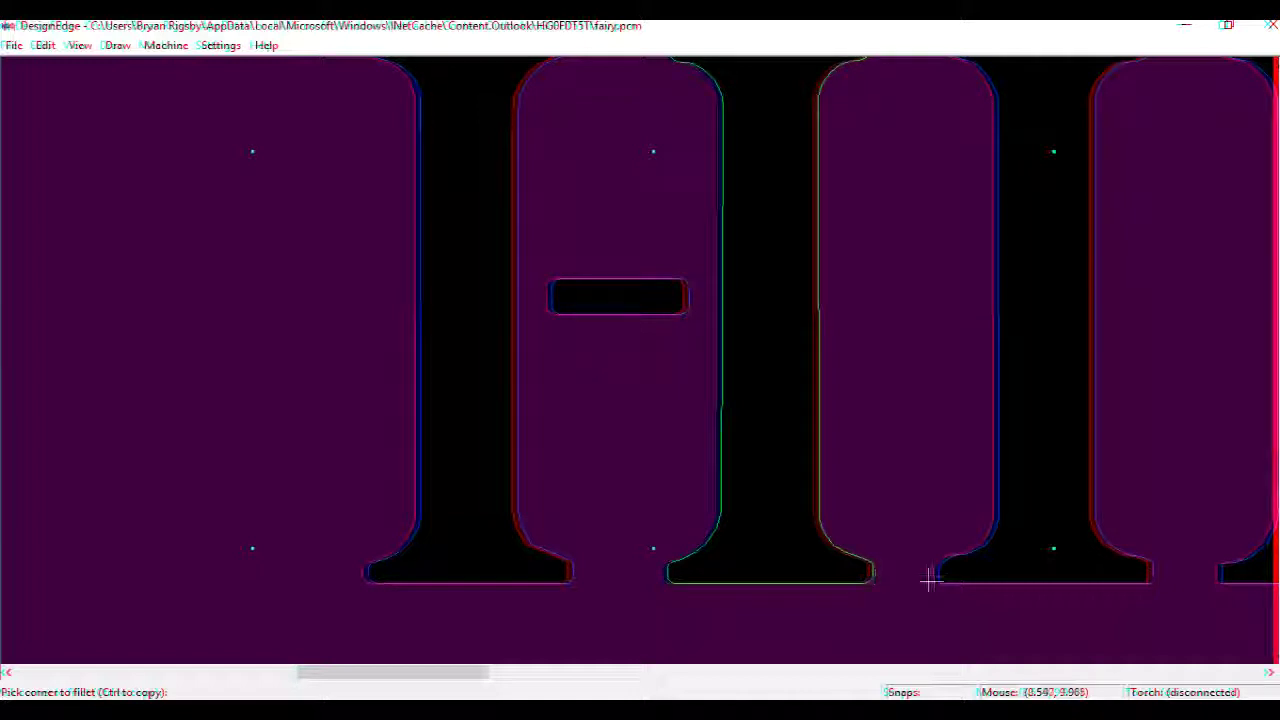
left_click(939, 583)
left_click(1156, 581)
Fillet the corners of the D's parts and of the E's stem, arms and middle bar in HIDEAWAY.
scroll(1180, 583, "down", 1)
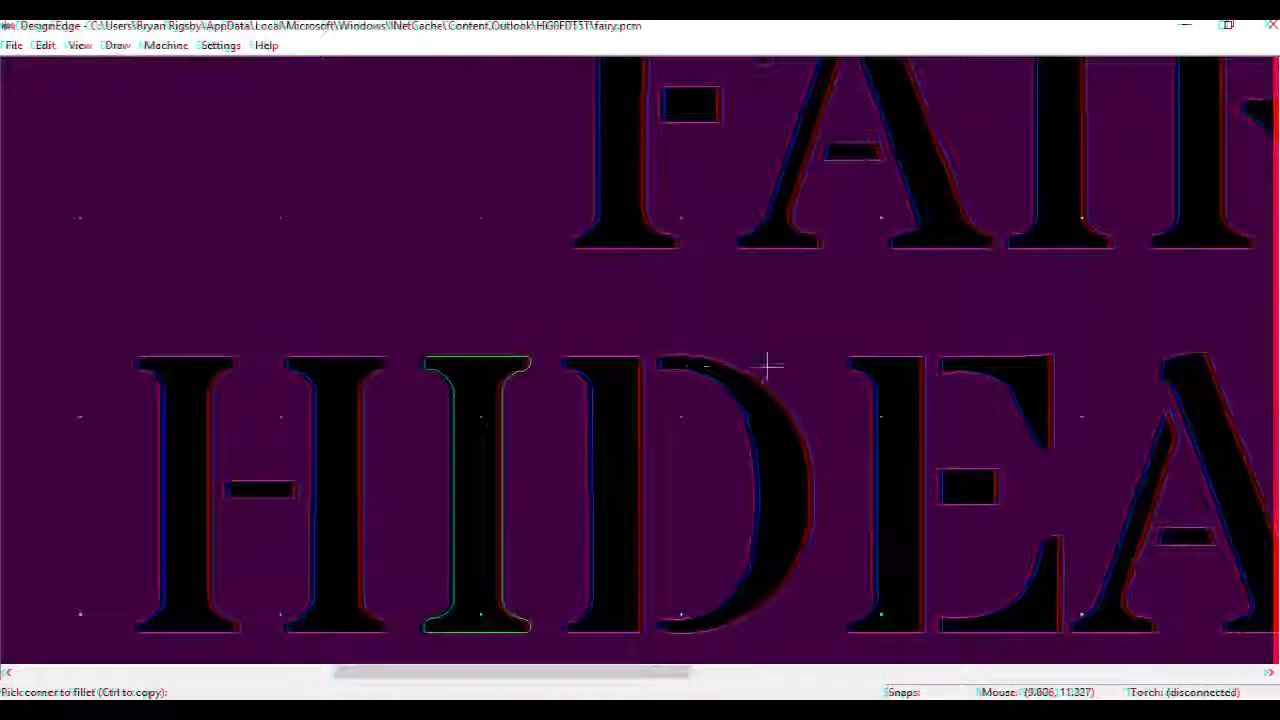
scroll(766, 366, "up", 2)
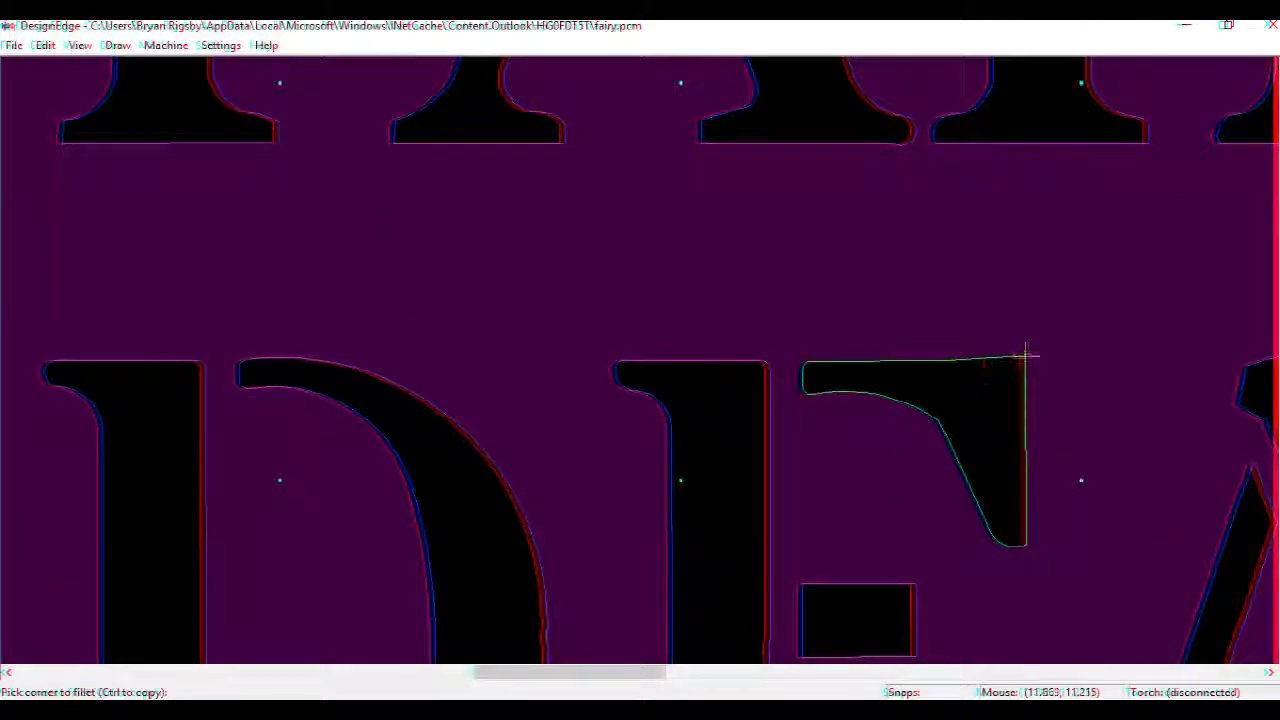
left_click(1024, 546)
left_click_drag(1024, 546, 749, 272)
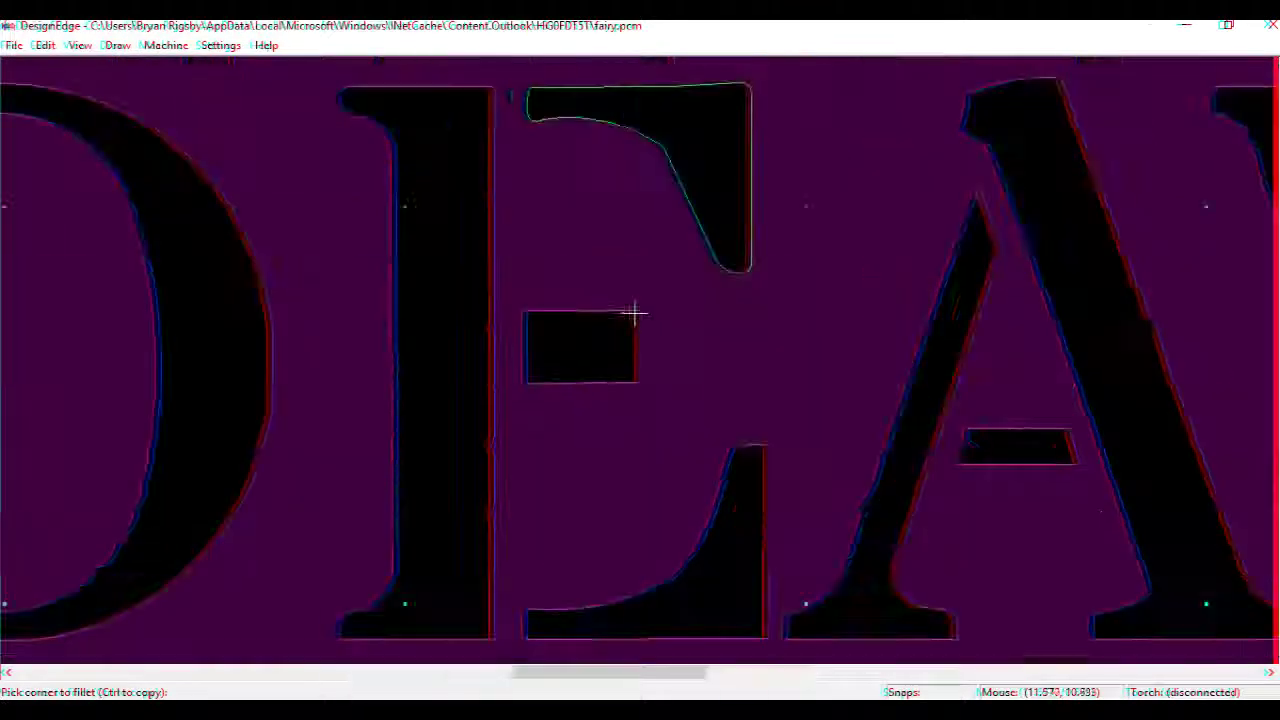
left_click(638, 311)
left_click(640, 382)
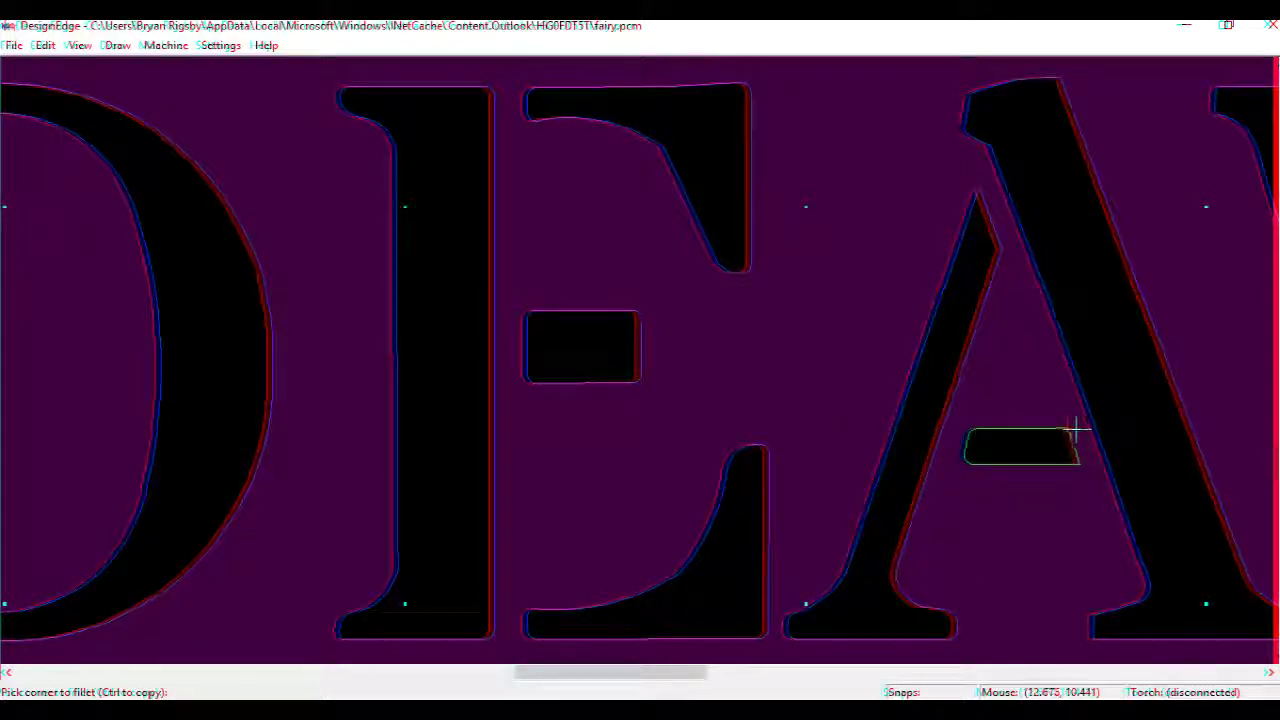
Fillet the pointed top of the thin stroke and the corners of the thick stroke of the first A in HIDEAWAY.
left_click(979, 210)
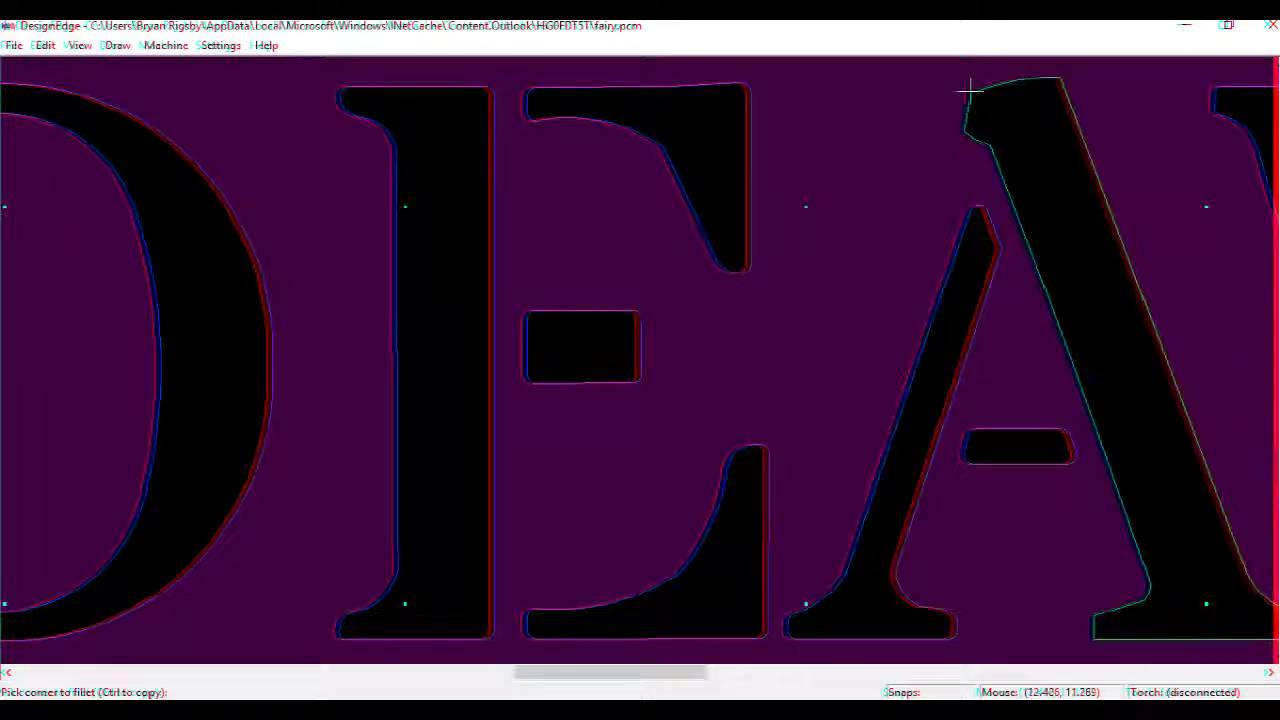
scroll(1134, 259, "down", 1)
scroll(665, 524, "up", 1)
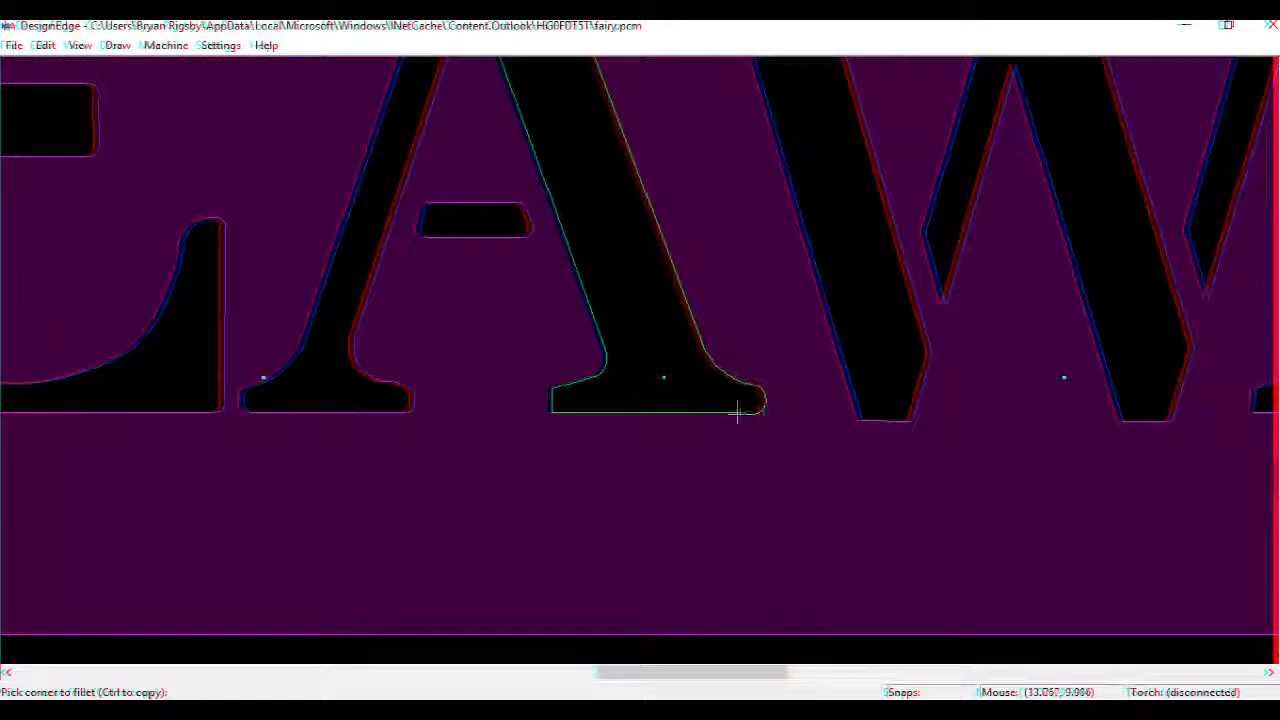
left_click(554, 415)
Fillet the foot of the W's first stroke and the pointed lower end of its thin middle stroke in HIDEAWAY.
left_click(868, 416)
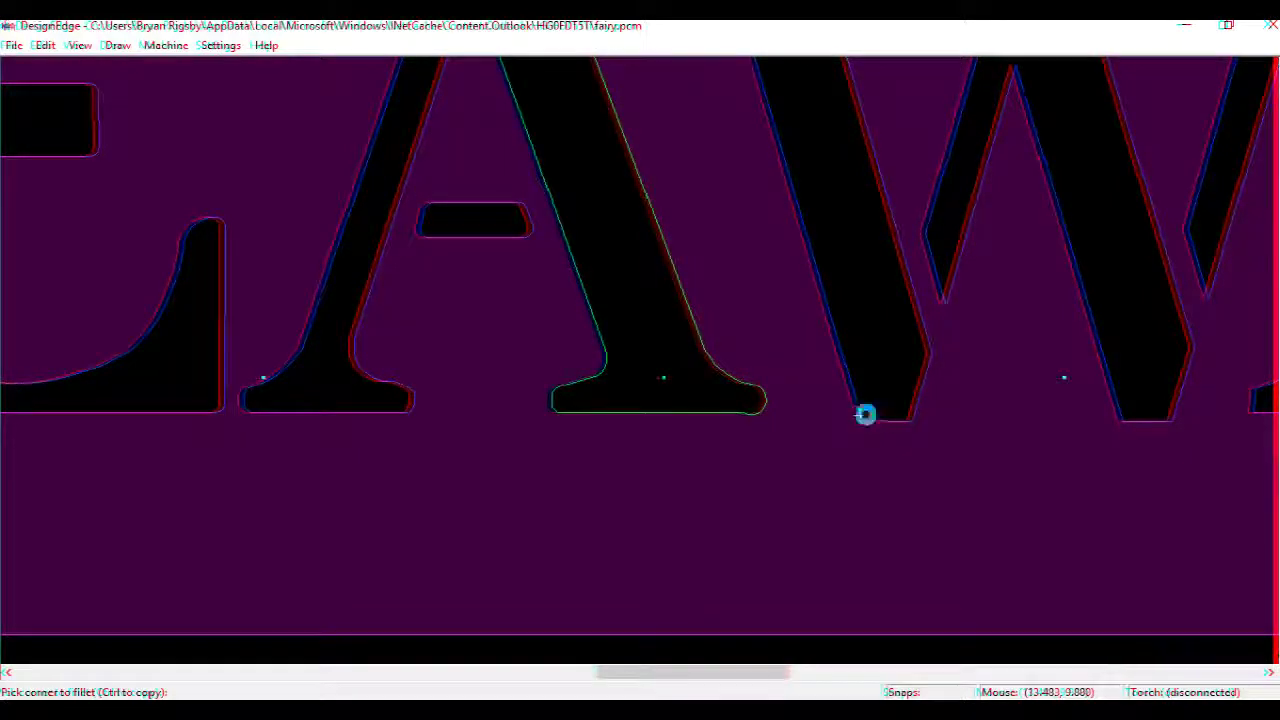
left_click(943, 300)
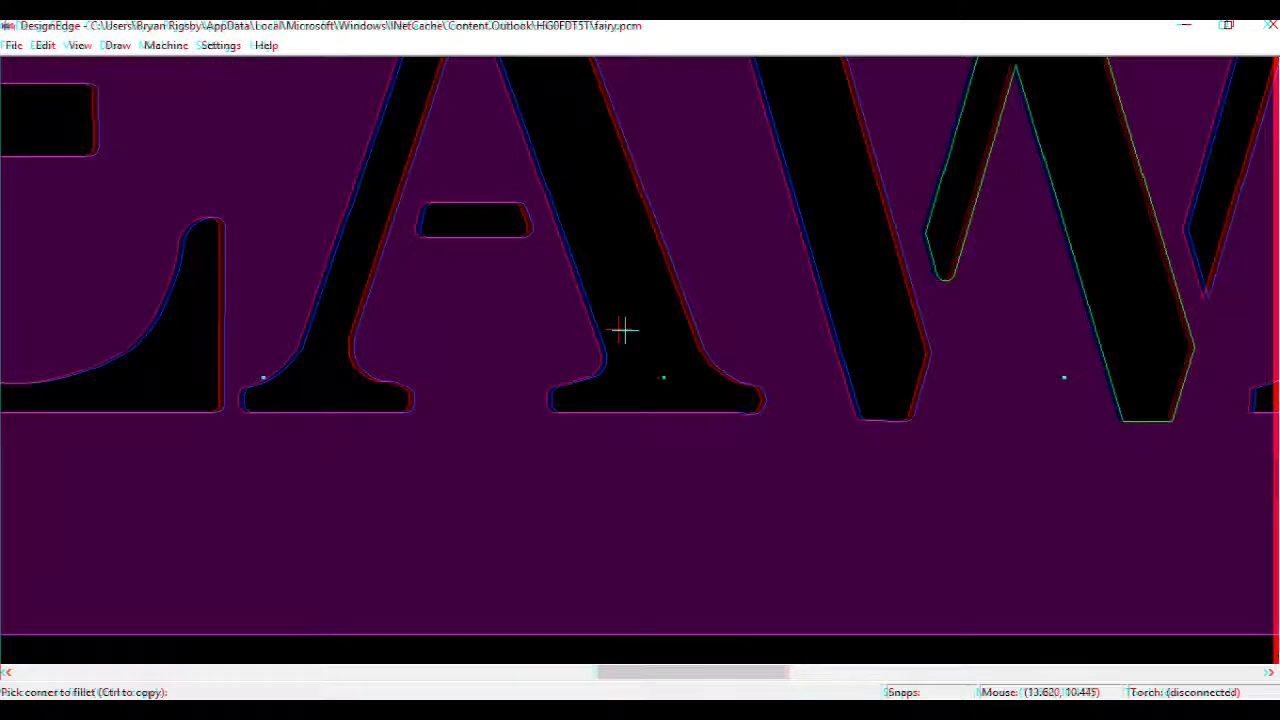
scroll(668, 322, "down", 5)
key("Escape")
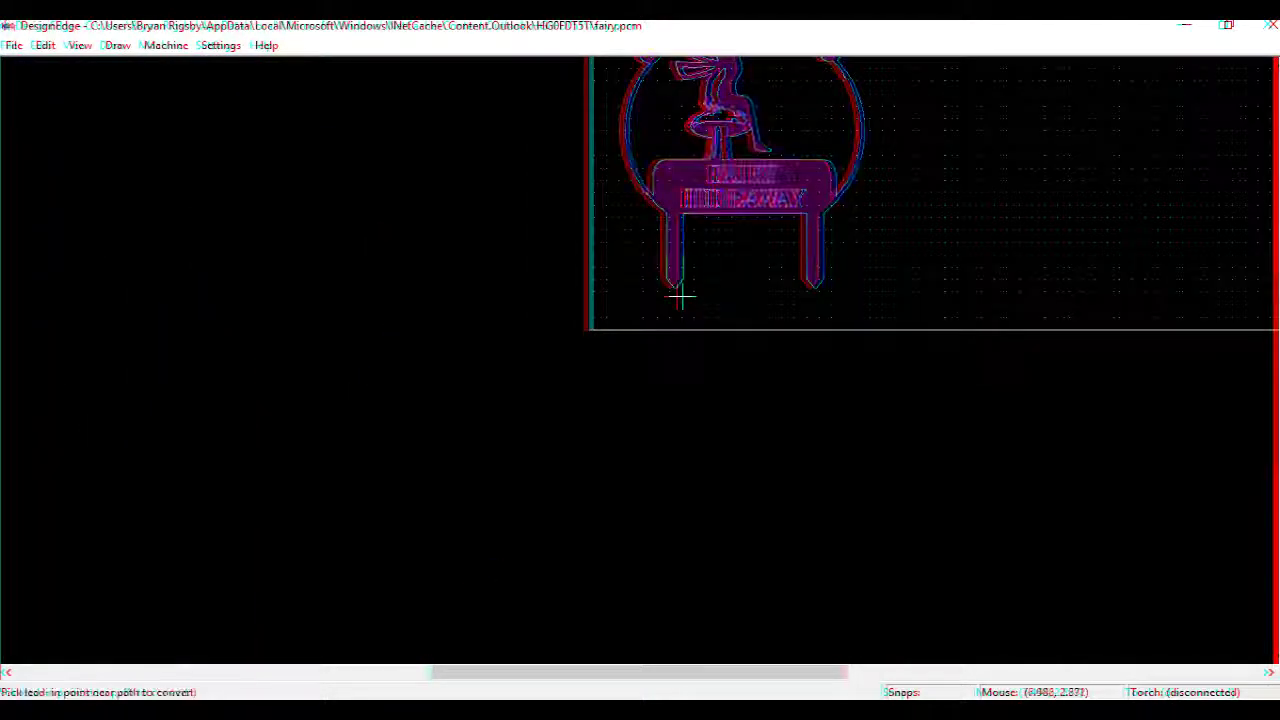
Convert the sign to cut paths with the lead-in at the tip of its left stake, including the holes inside.
left_click(673, 290)
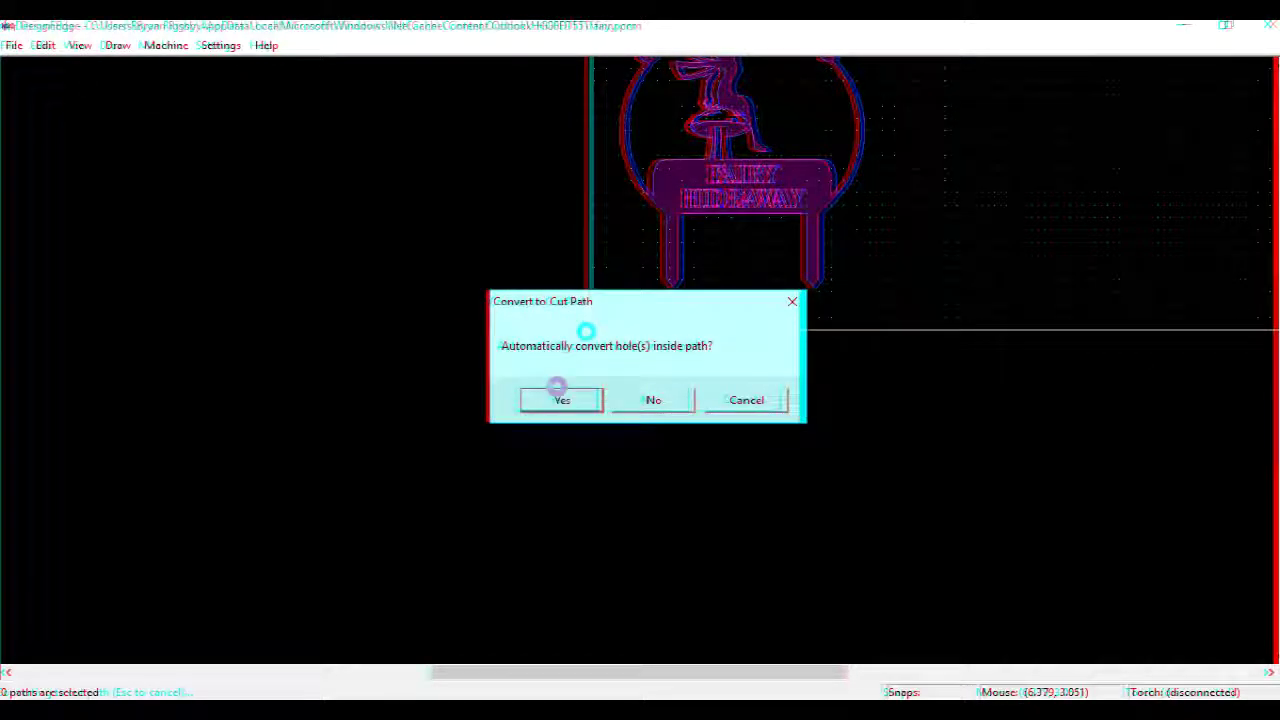
left_click(566, 398)
scroll(626, 340, "up", 6)
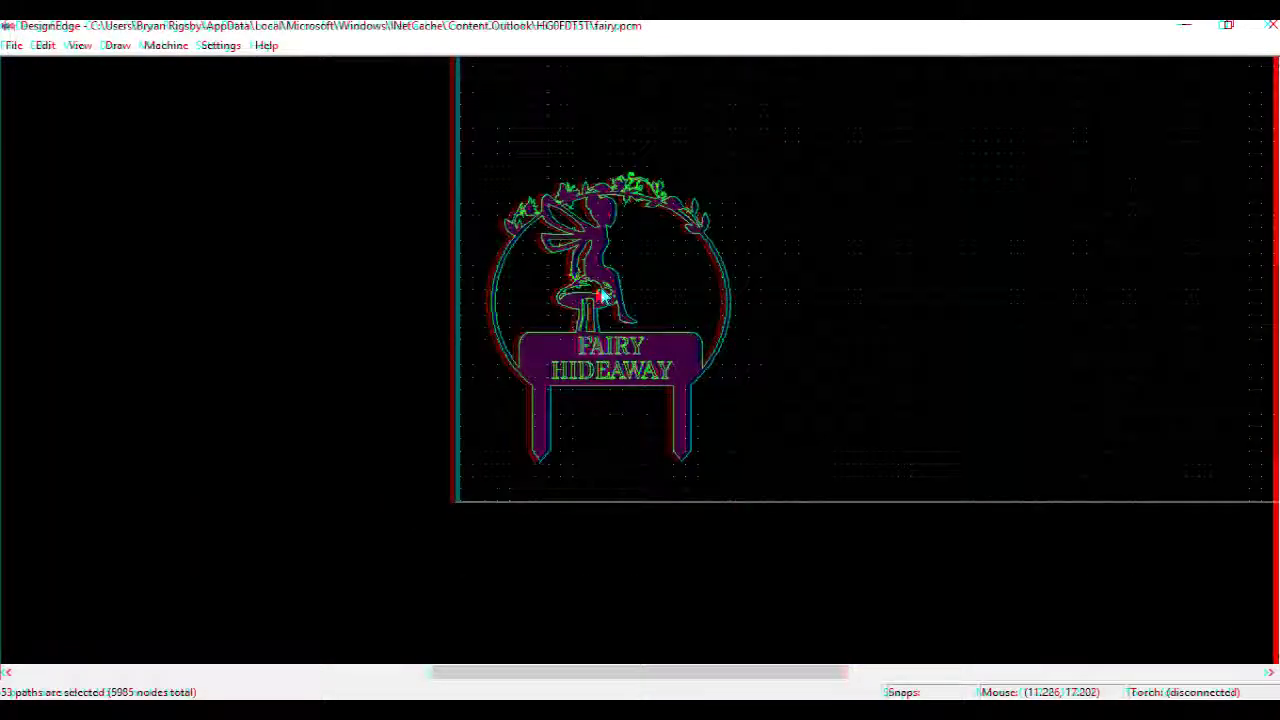
Select all of the sign's cut paths and check them for intersections.
key("Escape")
left_click_drag(831, 112, 385, 567)
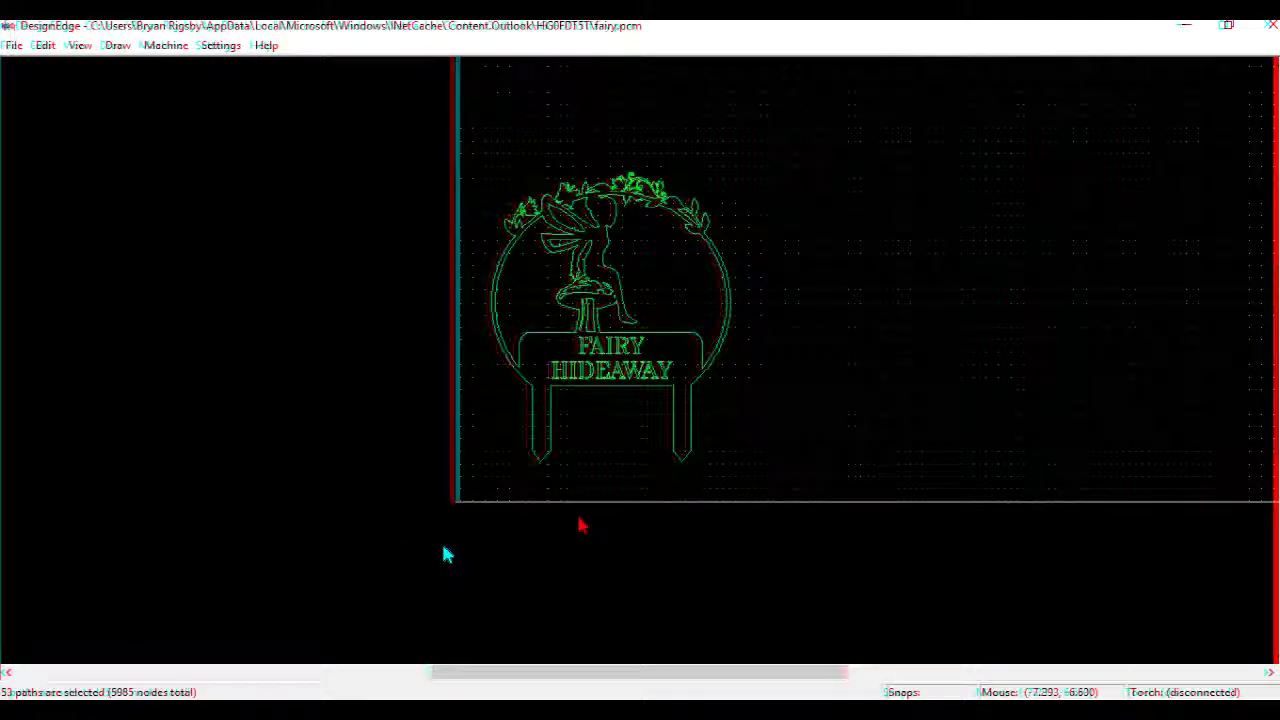
key("ctrl+t")
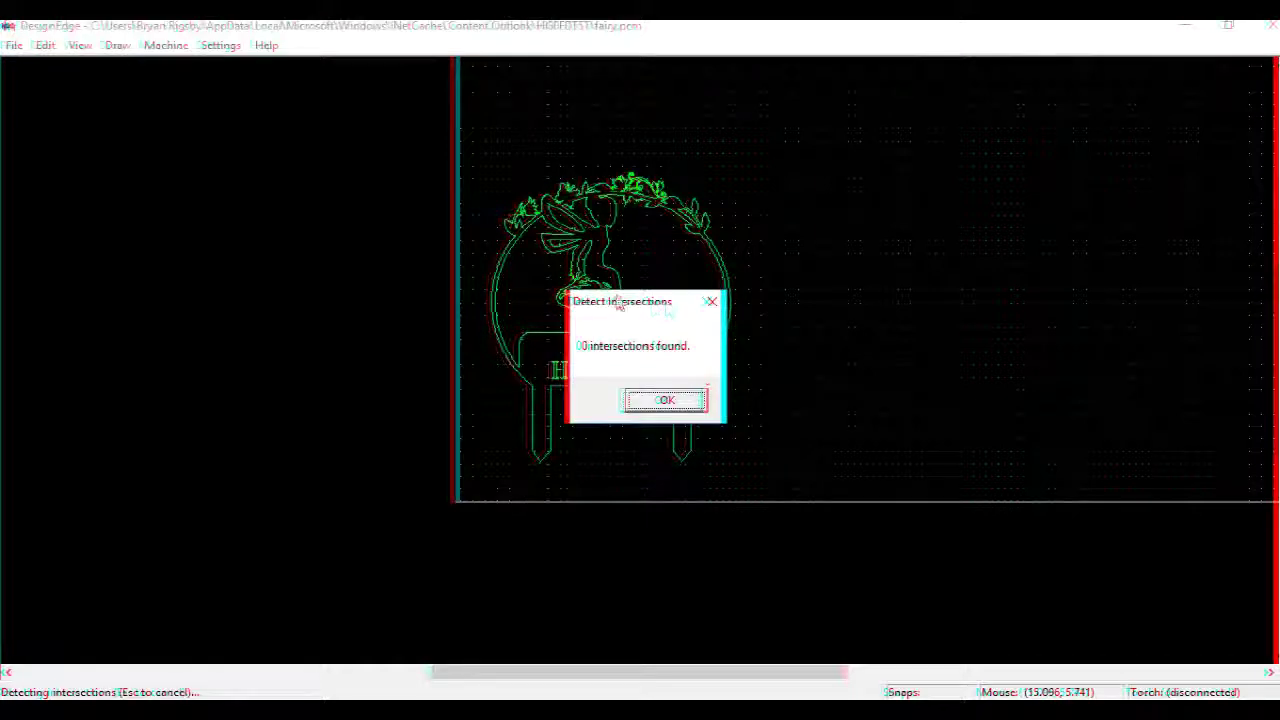
left_click_drag(620, 297, 826, 217)
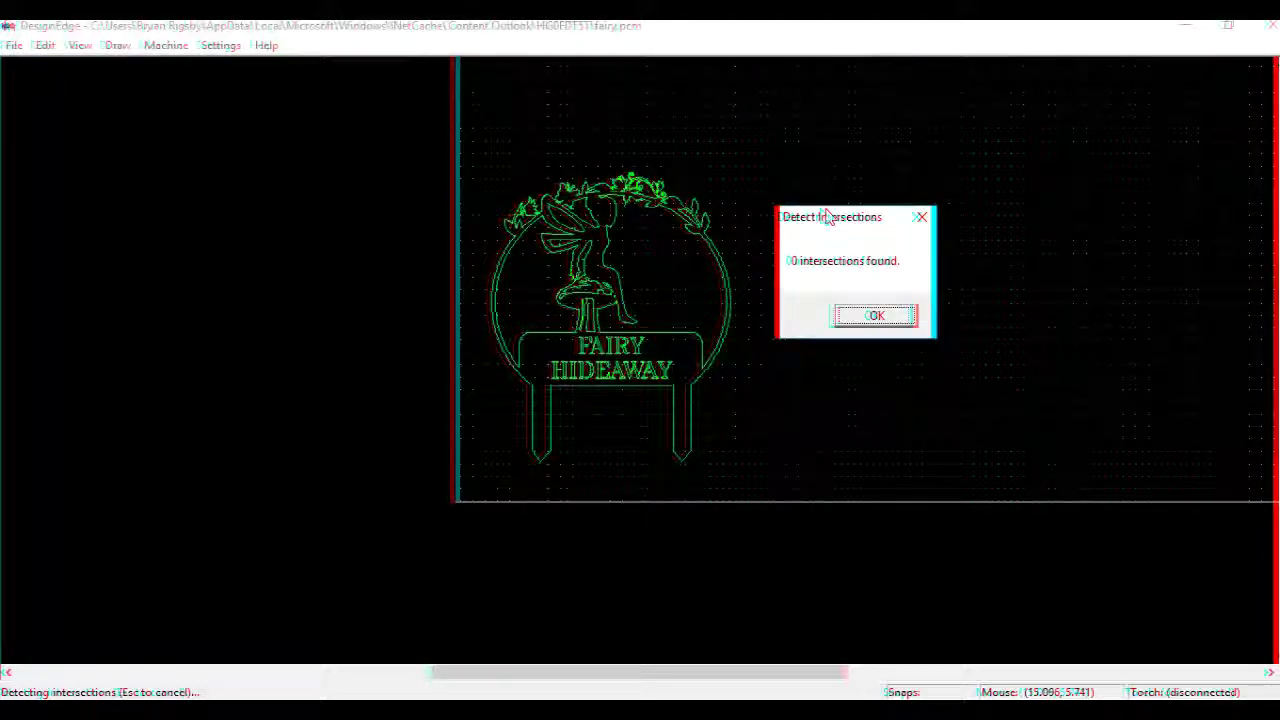
left_click(876, 316)
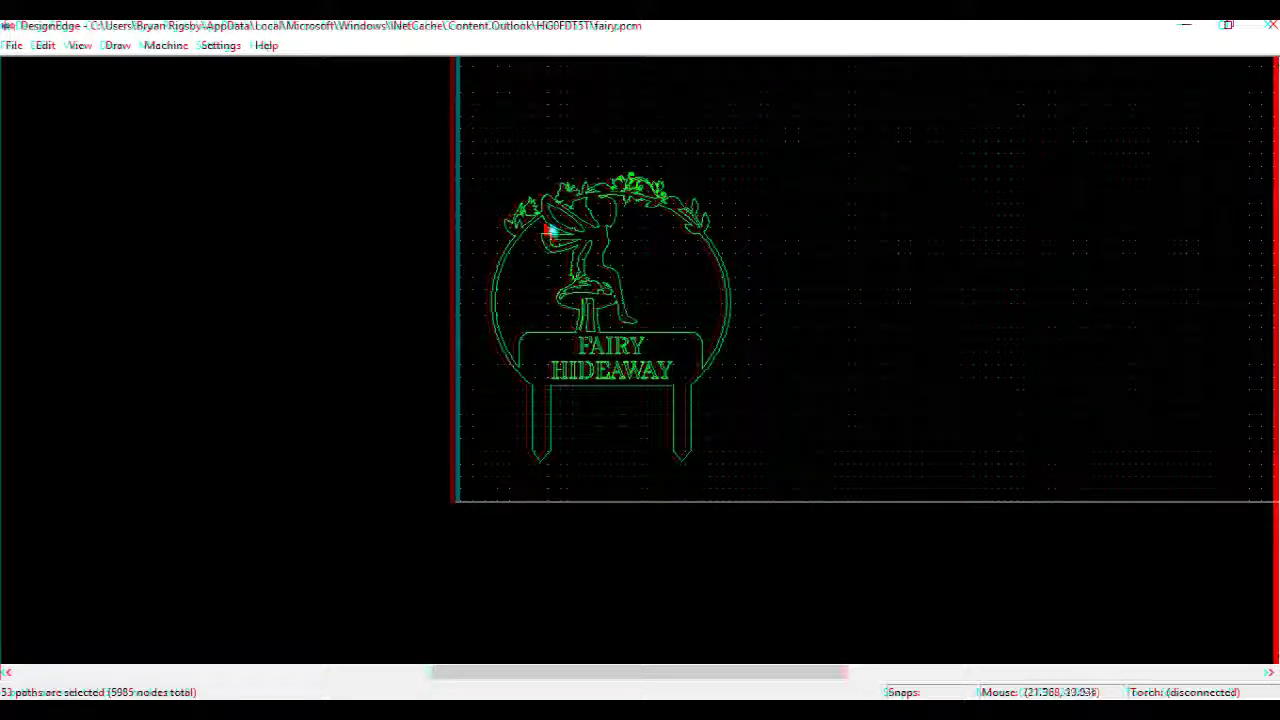
Clear the selection of the sign's paths and turn their fill display back on.
left_click(810, 236)
key("ctrl+f")
left_click(793, 267)
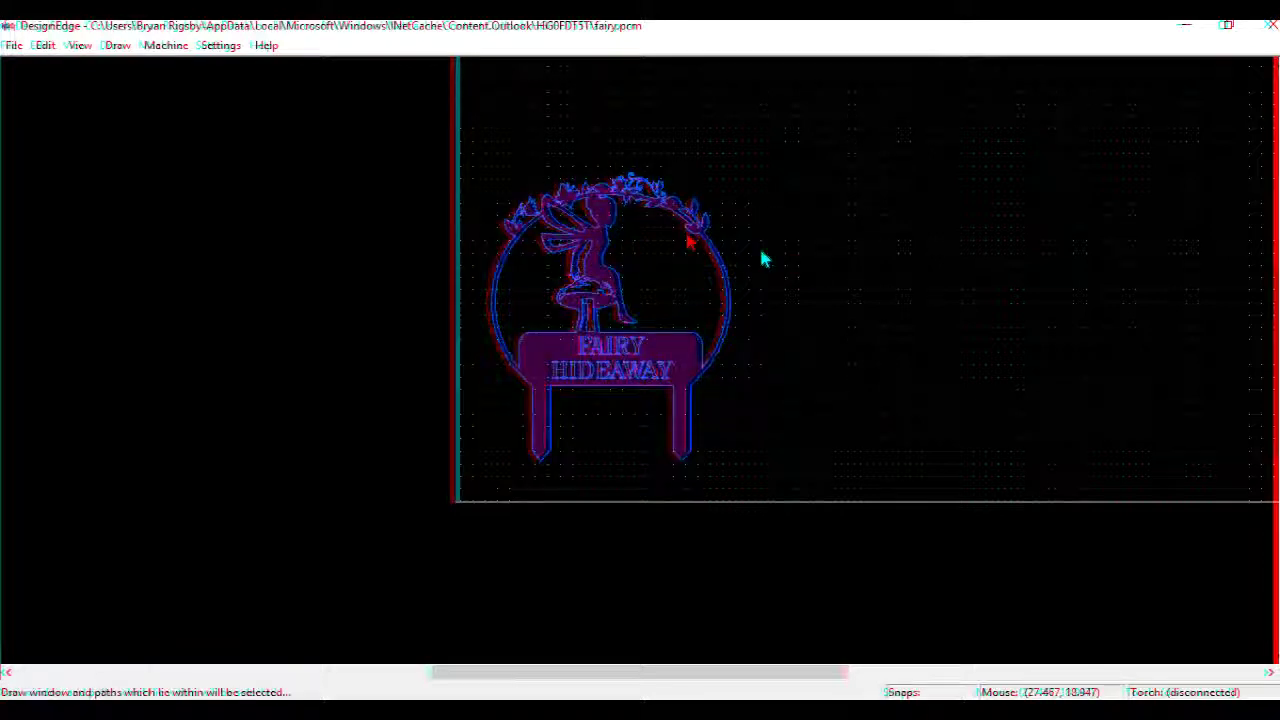
scroll(636, 263, "up", 1)
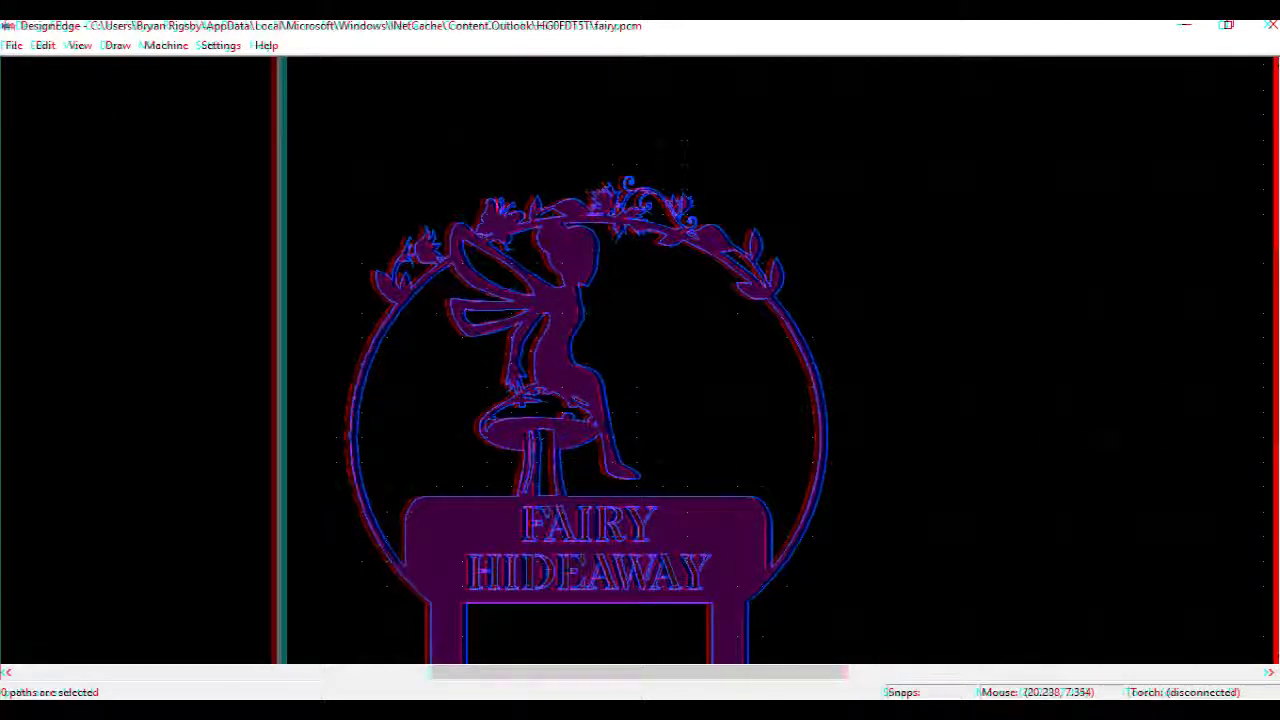
left_click(1006, 711)
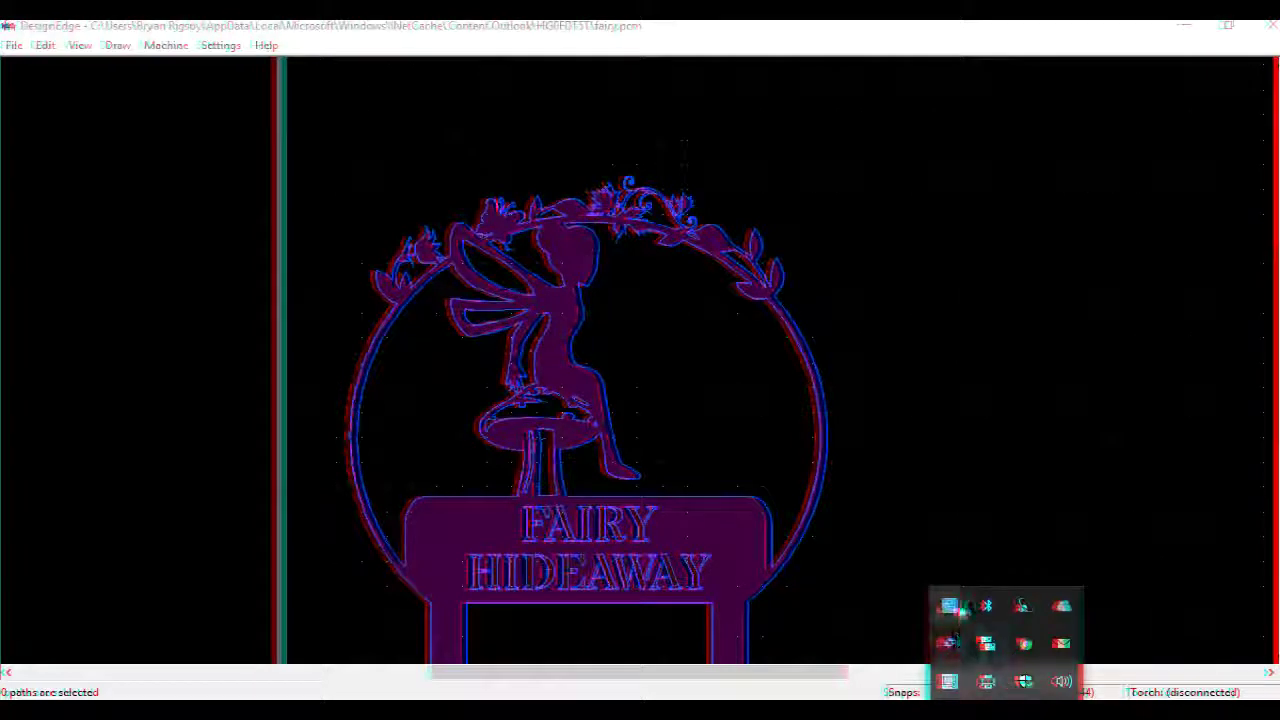